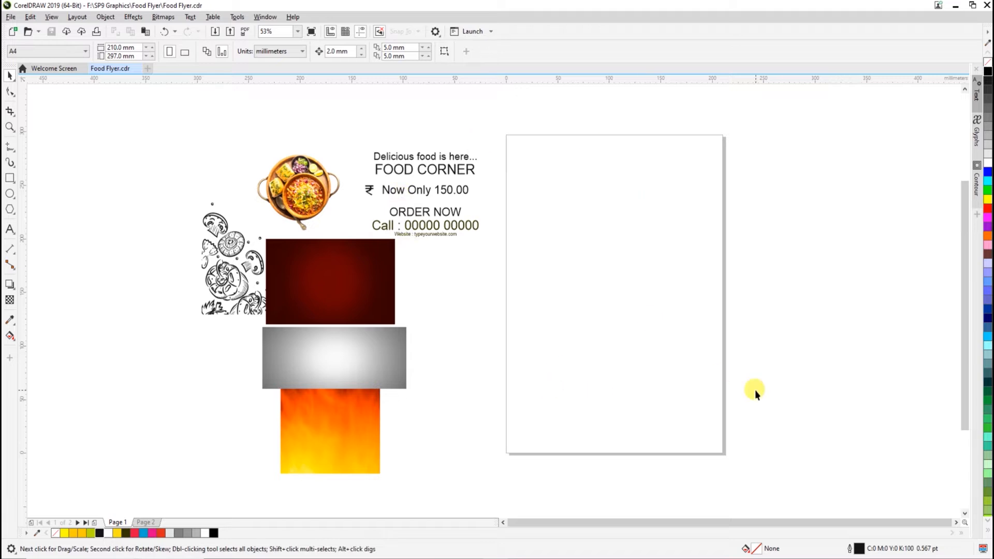
Set the page size to 200 mm wide by 200 mm high.
{"action": "left_click", "coordinate": [281, 51]}
{"action": "left_click", "coordinate": [273, 52]}
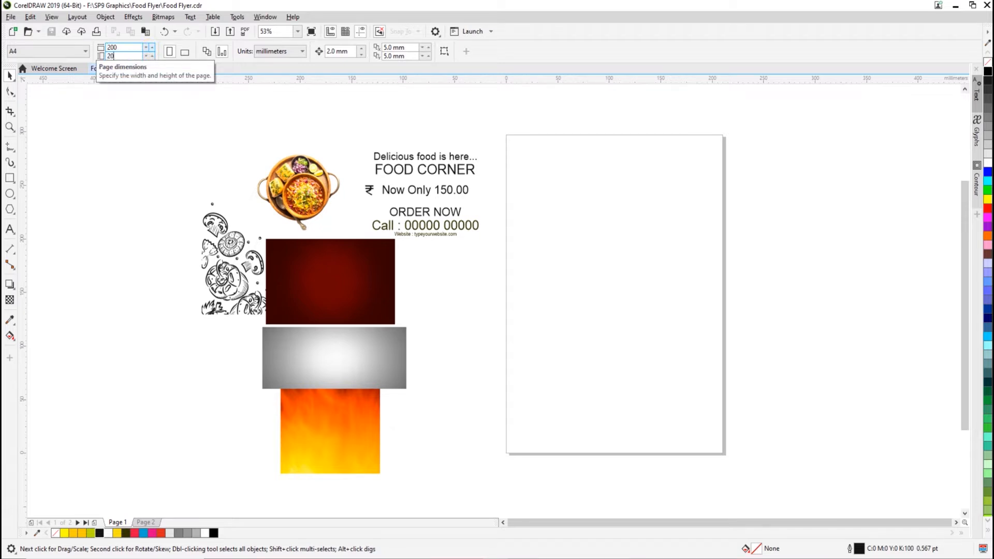
{"action": "key", "text": "Return"}
{"action": "scroll", "coordinate": [362, 342], "scroll_direction": "down", "scroll_amount": 3}
{"action": "key", "text": "z"}
{"action": "left_click_drag", "start_coordinate": [104, 204], "coordinate": [549, 466]}
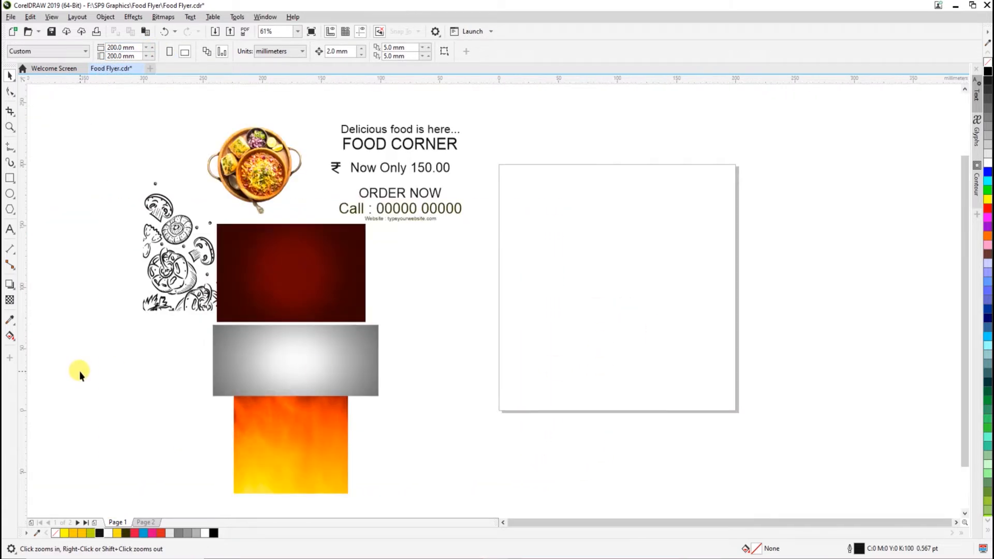
Create a rectangle frame matching the full size of the page.
{"action": "double_click", "coordinate": [11, 179]}
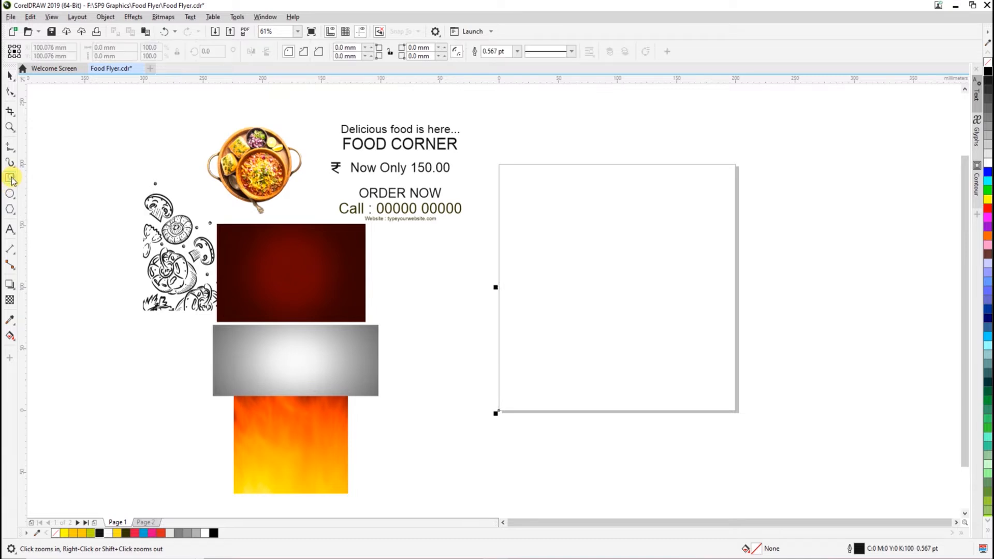
{"action": "key", "text": "space"}
{"action": "left_click_drag", "start_coordinate": [490, 149], "coordinate": [782, 424]}
{"action": "key", "text": "Escape"}
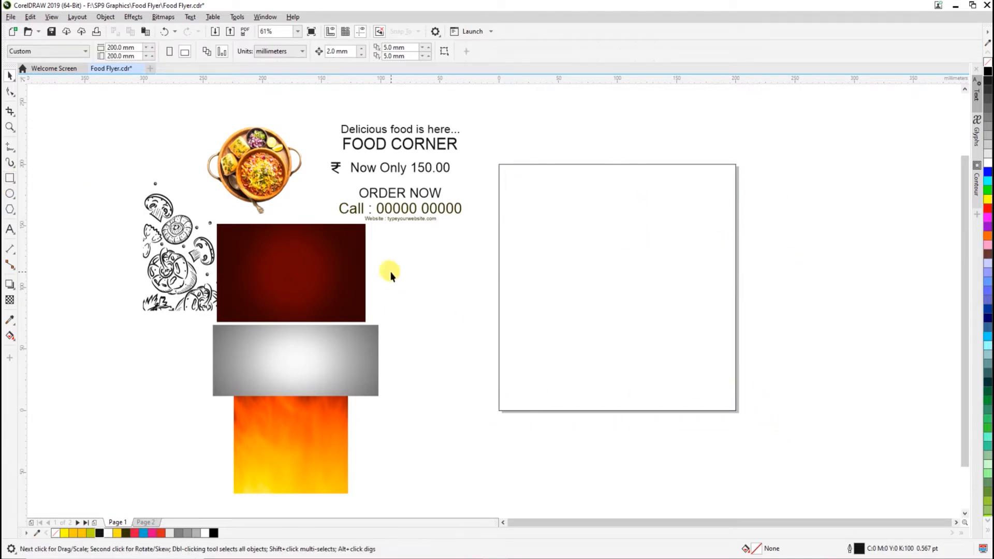
Draw a straight horizontal line near the left edge in the page's lower part and shorten it to about 23 mm.
{"action": "key", "text": "z"}
{"action": "left_click_drag", "start_coordinate": [500, 150], "coordinate": [744, 411]}
{"action": "key", "text": "F5"}
{"action": "left_click", "coordinate": [301, 368]}
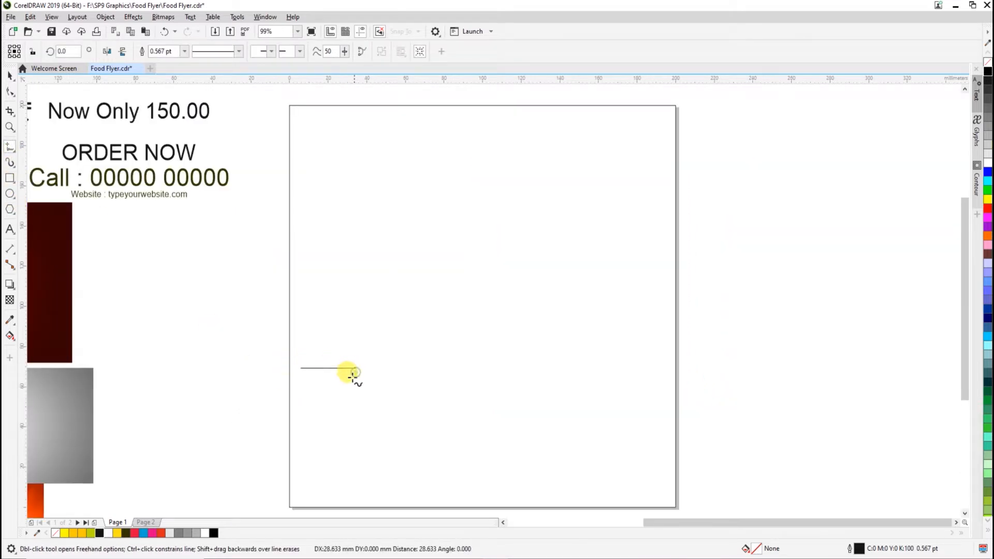
{"action": "left_click", "coordinate": [357, 369]}
{"action": "key", "text": "z"}
{"action": "left_click_drag", "start_coordinate": [217, 310], "coordinate": [472, 406]}
{"action": "left_click_drag", "start_coordinate": [520, 327], "coordinate": [475, 356]}
Convert the short line to a curve and bend its middle downward into a shallow arc.
{"action": "left_click", "coordinate": [10, 94]}
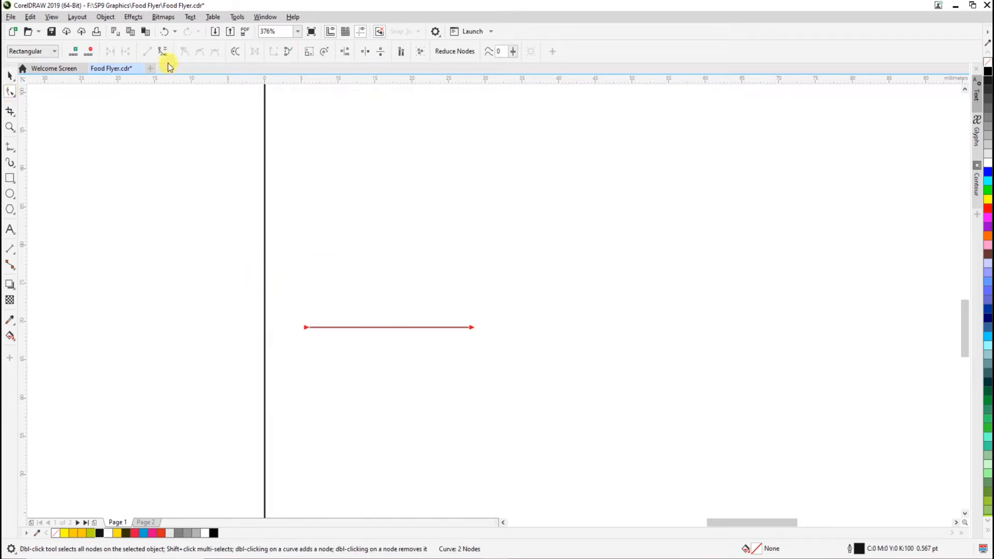
{"action": "left_click", "coordinate": [376, 331]}
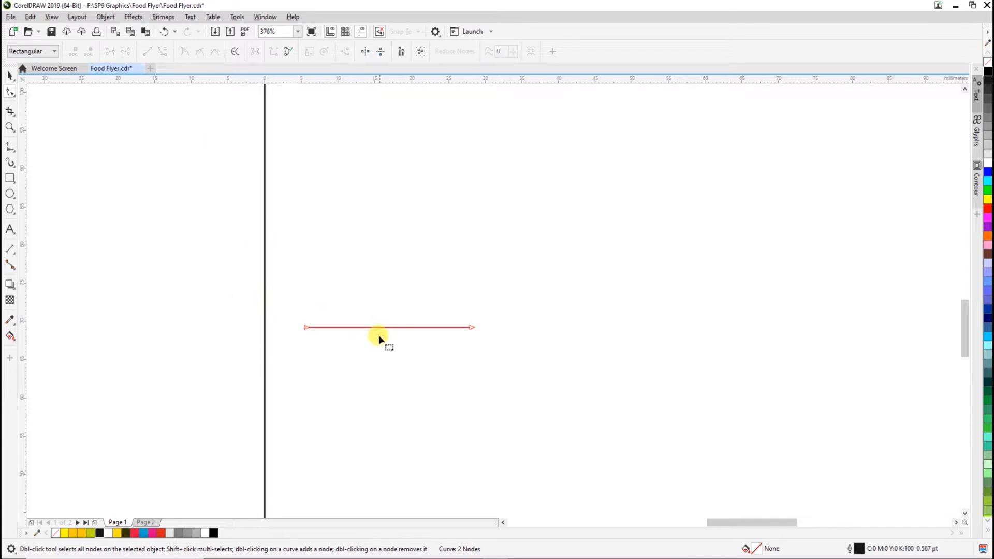
{"action": "left_click_drag", "start_coordinate": [381, 334], "coordinate": [377, 355]}
{"action": "key", "text": "space"}
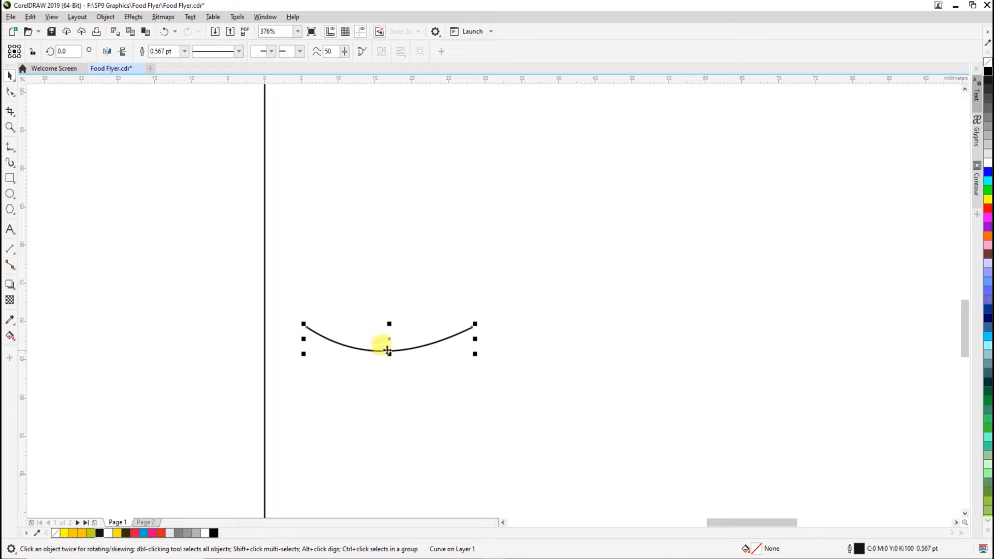
Copy the arc to its right end, mirror the copy vertically and align it to continue the first arc as a wave.
{"action": "key", "text": "z"}
{"action": "left_click_drag", "start_coordinate": [236, 247], "coordinate": [779, 433]}
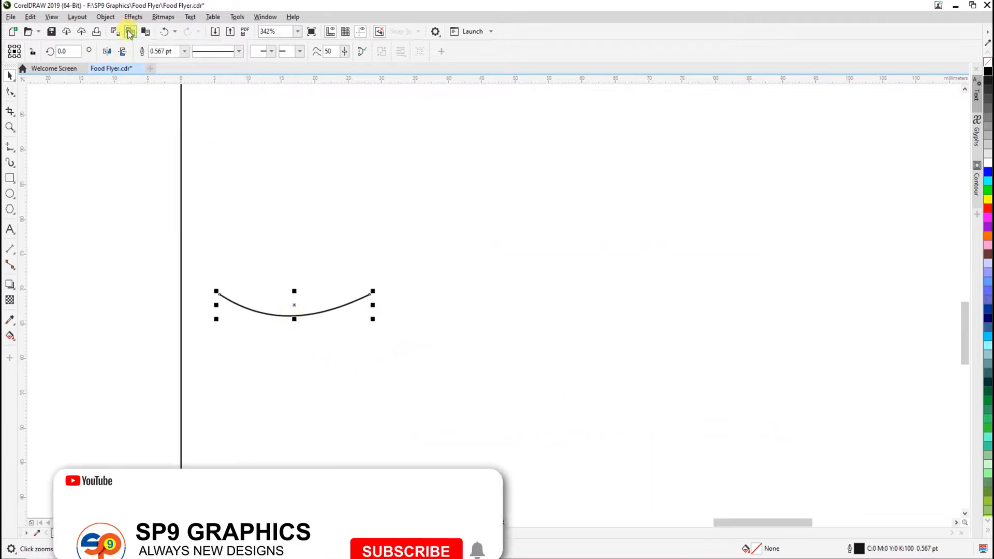
{"action": "left_click", "coordinate": [146, 33]}
{"action": "left_click_drag", "start_coordinate": [293, 315], "coordinate": [441, 318]}
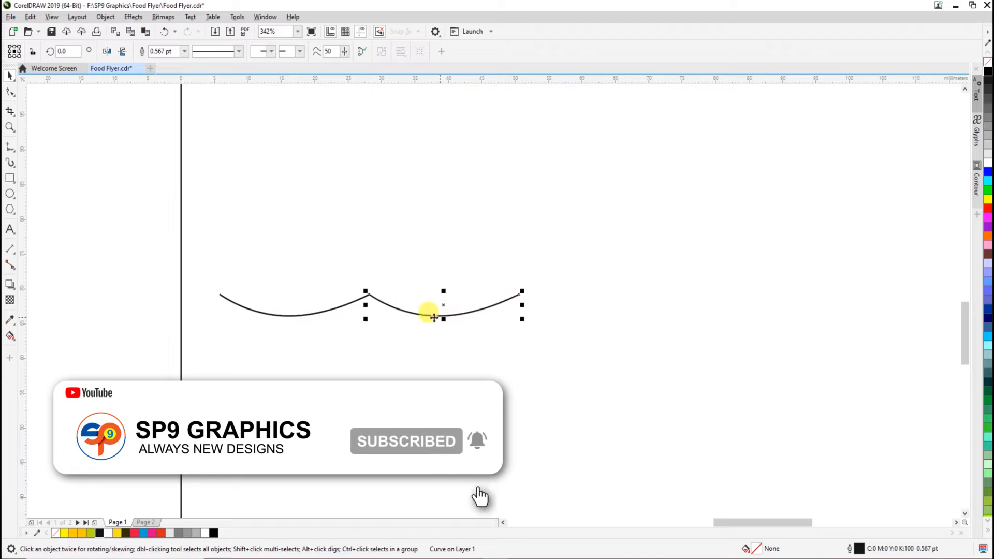
{"action": "left_click", "coordinate": [123, 51]}
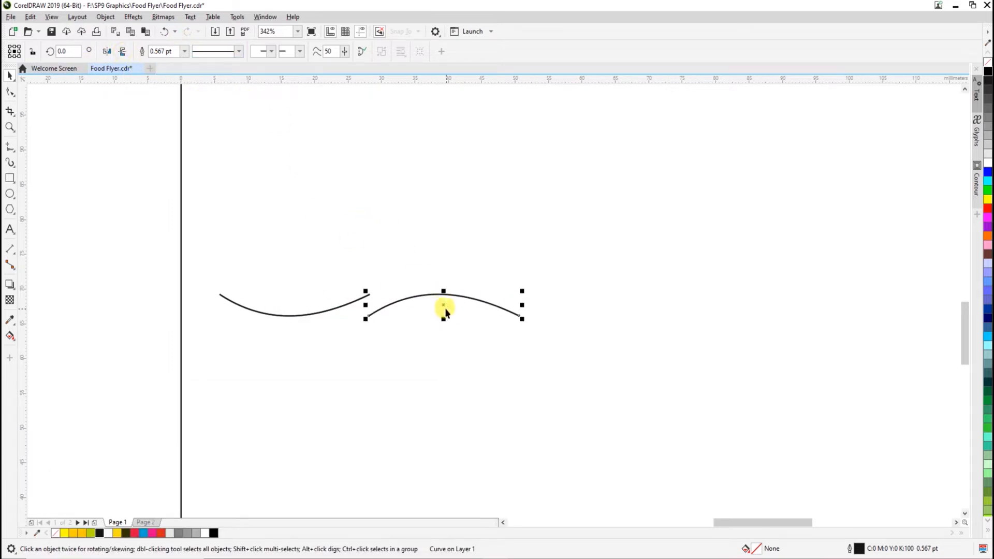
{"action": "left_click_drag", "start_coordinate": [443, 306], "coordinate": [444, 292]}
{"action": "left_click", "coordinate": [421, 333]}
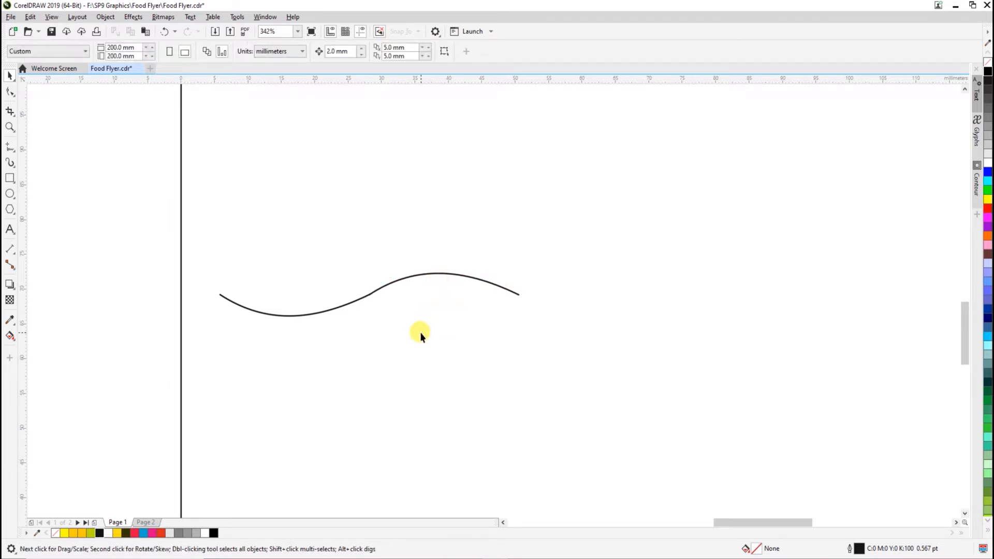
Combine the two arcs into one curve and join their touching end nodes.
{"action": "left_click_drag", "start_coordinate": [152, 230], "coordinate": [607, 401]}
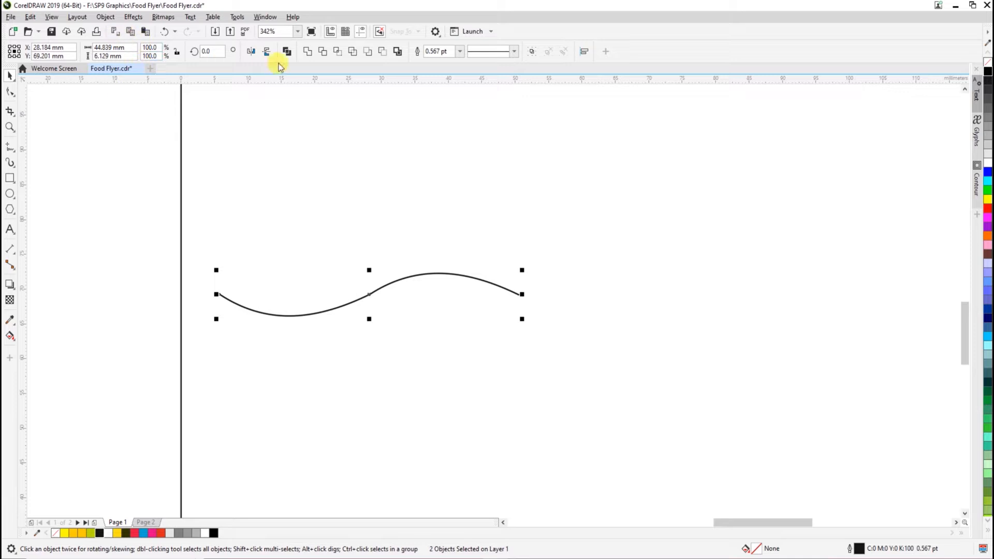
{"action": "key", "text": "ctrl+l"}
{"action": "key", "text": "F10"}
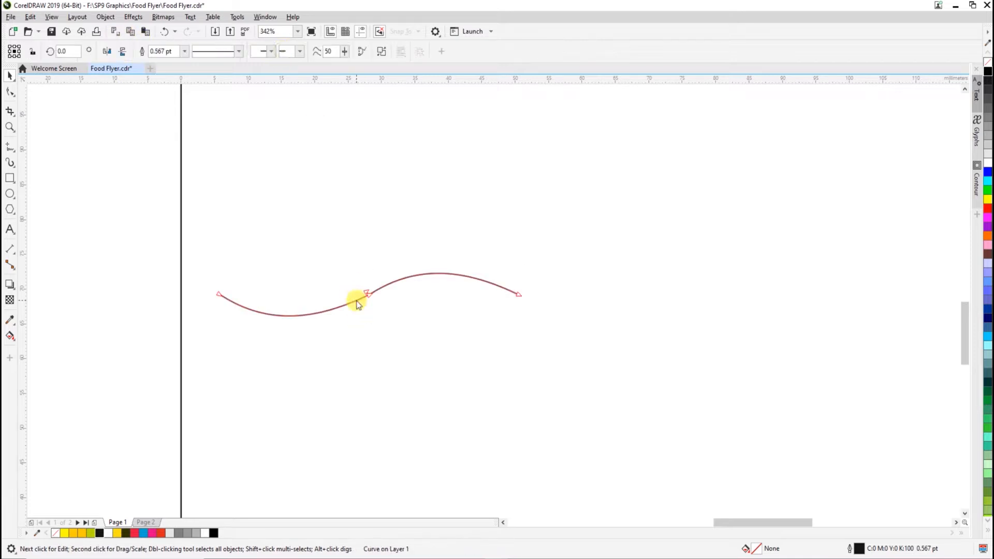
{"action": "left_click", "coordinate": [110, 51]}
{"action": "key", "text": "space"}
{"action": "left_click", "coordinate": [420, 367]}
Smooth the joined middle node so the two arcs flow into each other.
{"action": "scroll", "coordinate": [417, 371], "scroll_direction": "down", "scroll_amount": 4}
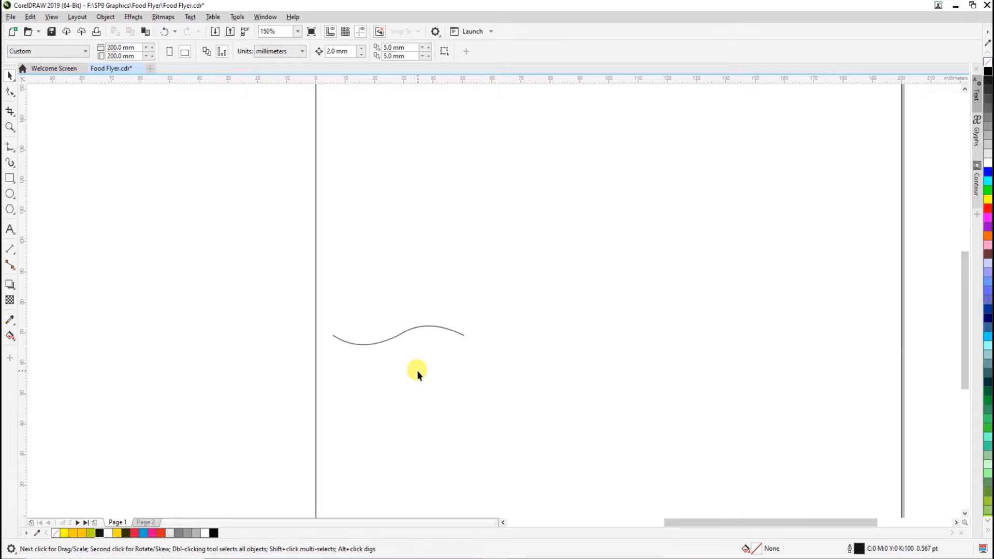
{"action": "scroll", "coordinate": [416, 361], "scroll_direction": "up", "scroll_amount": 5}
{"action": "double_click", "coordinate": [416, 293]}
{"action": "left_click_drag", "start_coordinate": [364, 295], "coordinate": [414, 343]}
{"action": "left_click", "coordinate": [201, 51]}
{"action": "key", "text": "space"}
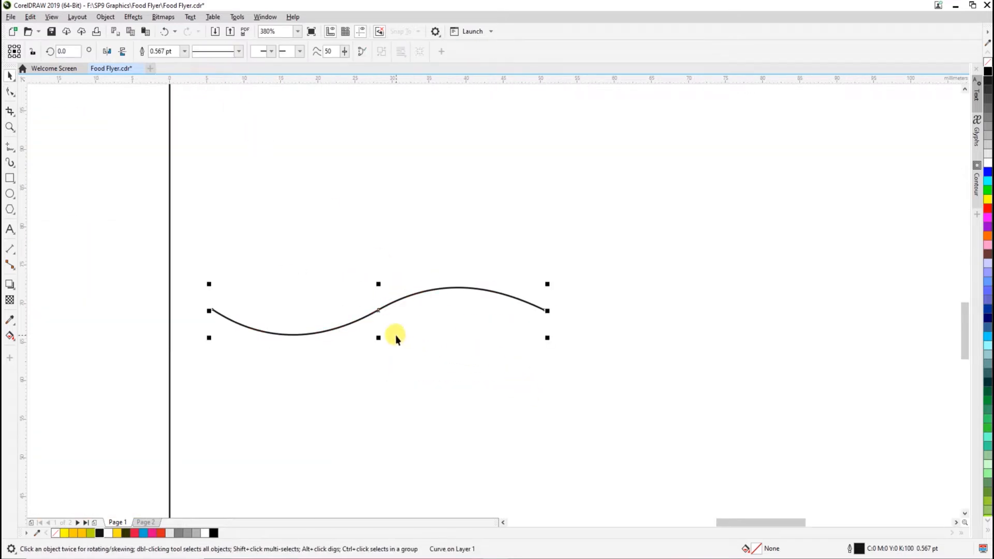
Scale the wave down to about 33 mm wide and place a copy starting at its right end.
{"action": "scroll", "coordinate": [379, 337], "scroll_direction": "down", "scroll_amount": 4}
{"action": "scroll", "coordinate": [280, 300], "scroll_direction": "up", "scroll_amount": 3}
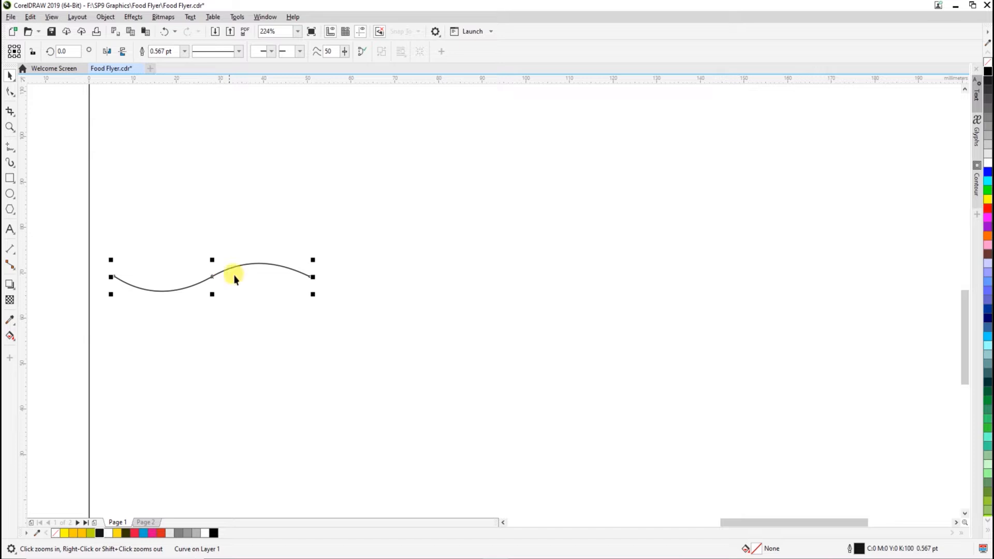
{"action": "left_click_drag", "start_coordinate": [313, 294], "coordinate": [262, 287]}
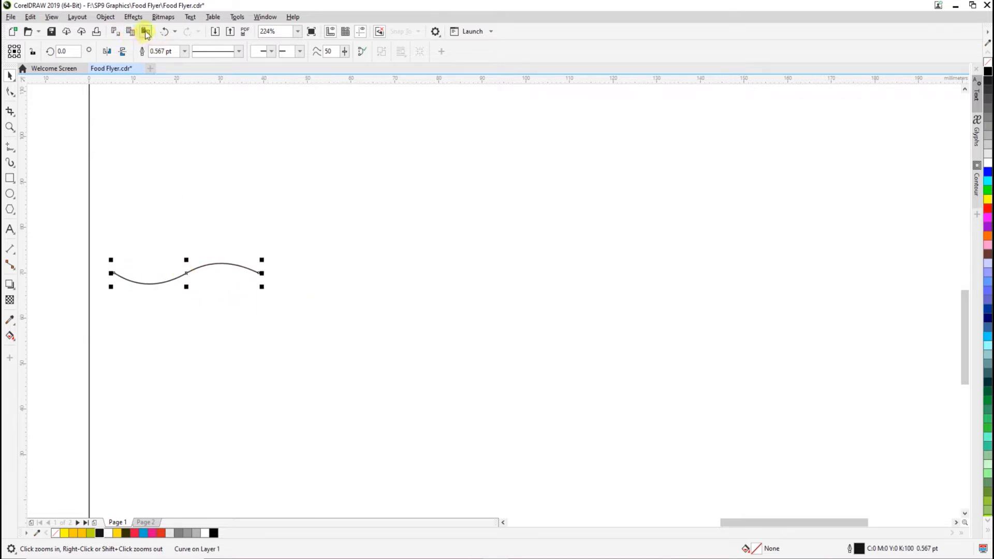
{"action": "left_click_drag", "start_coordinate": [188, 274], "coordinate": [332, 302]}
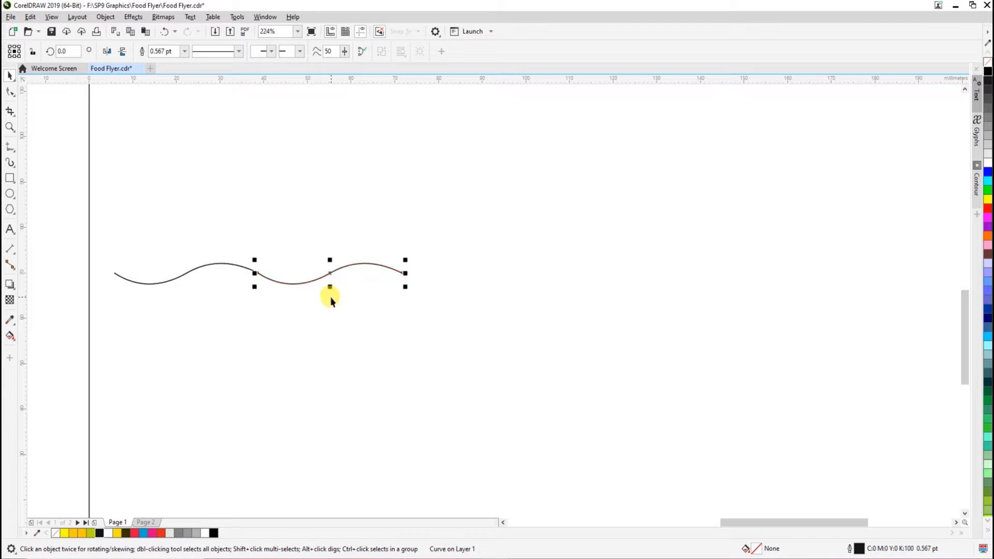
Combine the two wave segments and join the nodes where they meet into one smooth curve.
{"action": "left_click", "coordinate": [228, 268], "text": "shift"}
{"action": "left_click", "coordinate": [284, 51]}
{"action": "left_click", "coordinate": [274, 283]}
{"action": "key", "text": "F10"}
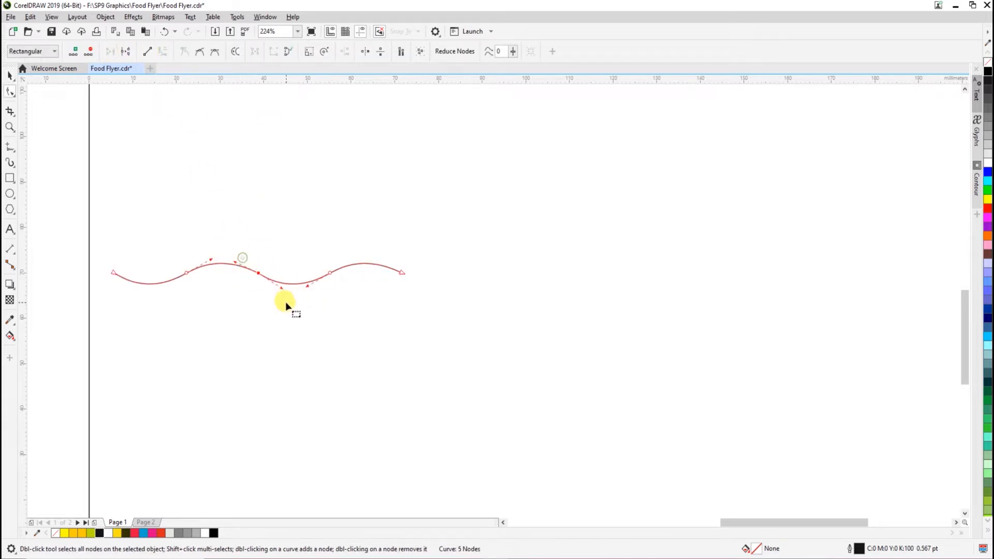
{"action": "key", "text": "space"}
Place two more copies of the joined wave end to end, extending the row past the page's right edge.
{"action": "left_click_drag", "start_coordinate": [257, 266], "coordinate": [546, 305]}
{"action": "scroll", "coordinate": [518, 311], "scroll_direction": "down", "scroll_amount": 2}
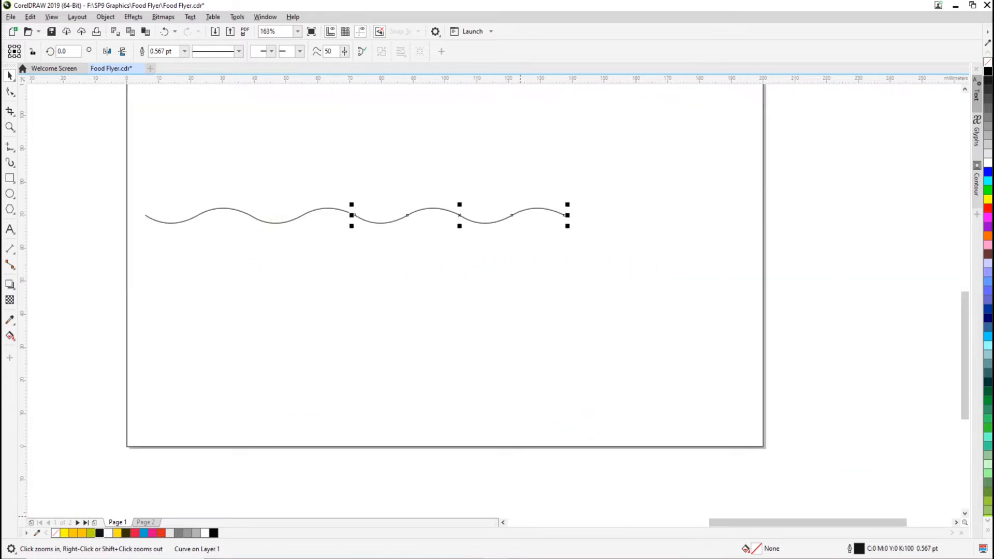
{"action": "left_click_drag", "start_coordinate": [459, 215], "coordinate": [672, 227]}
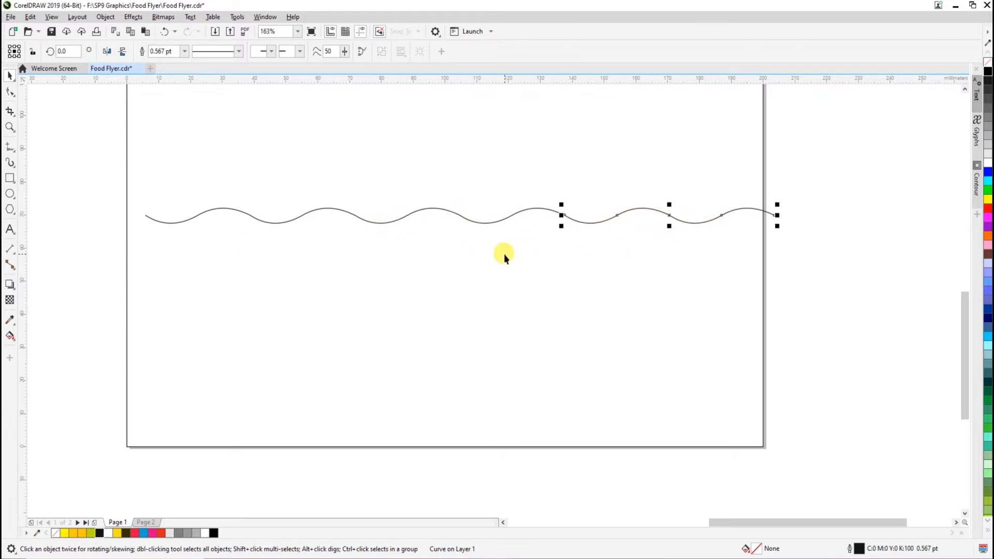
Combine the three wave segments and join their touching end nodes into one continuous wavy line.
{"action": "left_click", "coordinate": [509, 213], "text": "shift"}
{"action": "left_click_drag", "start_coordinate": [116, 137], "coordinate": [790, 288]}
{"action": "left_click", "coordinate": [251, 51]}
{"action": "key", "text": "F10"}
{"action": "left_click_drag", "start_coordinate": [344, 188], "coordinate": [368, 223]}
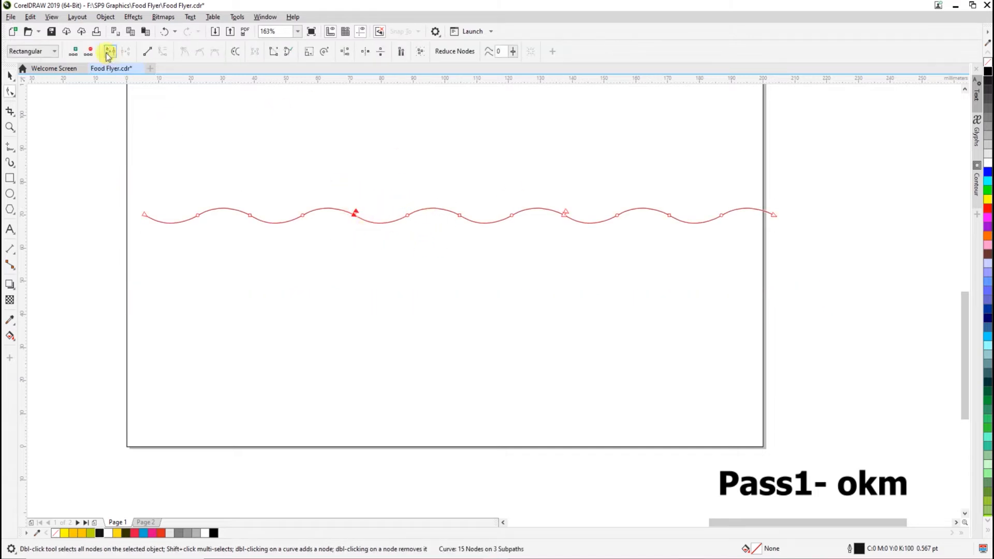
{"action": "left_click_drag", "start_coordinate": [549, 193], "coordinate": [575, 223]}
{"action": "left_click", "coordinate": [110, 52]}
{"action": "key", "text": "space"}
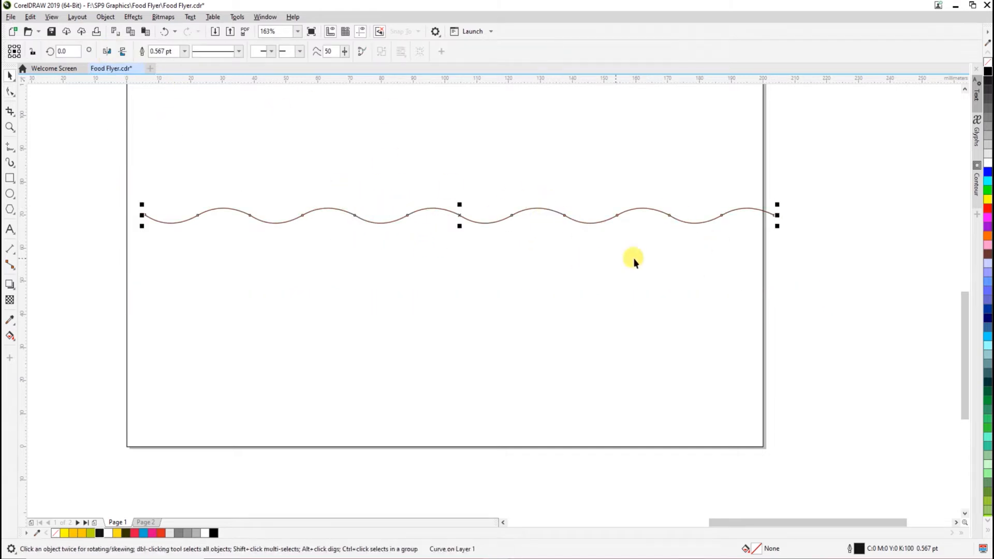
Center the wavy line horizontally on the page frame and stretch it slightly past both side edges.
{"action": "left_click", "coordinate": [763, 278], "text": "shift"}
{"action": "key", "text": "c"}
{"action": "left_click", "coordinate": [785, 277]}
{"action": "left_click", "coordinate": [497, 214]}
{"action": "left_click", "coordinate": [650, 326]}
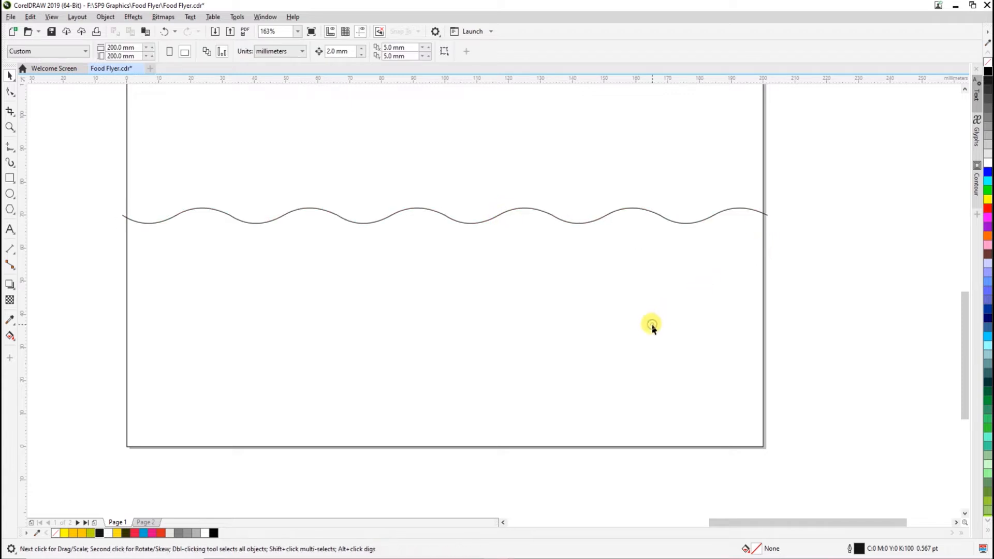
Continue the wavy line with the Bézier tool from its right end around the page's bottom corners to its left end, closing the shape.
{"action": "scroll", "coordinate": [651, 327], "scroll_direction": "down", "scroll_amount": 3}
{"action": "scroll", "coordinate": [611, 311], "scroll_direction": "down", "scroll_amount": 2}
{"action": "key", "text": "z"}
{"action": "left_click_drag", "start_coordinate": [493, 183], "coordinate": [680, 352]}
{"action": "key", "text": "space"}
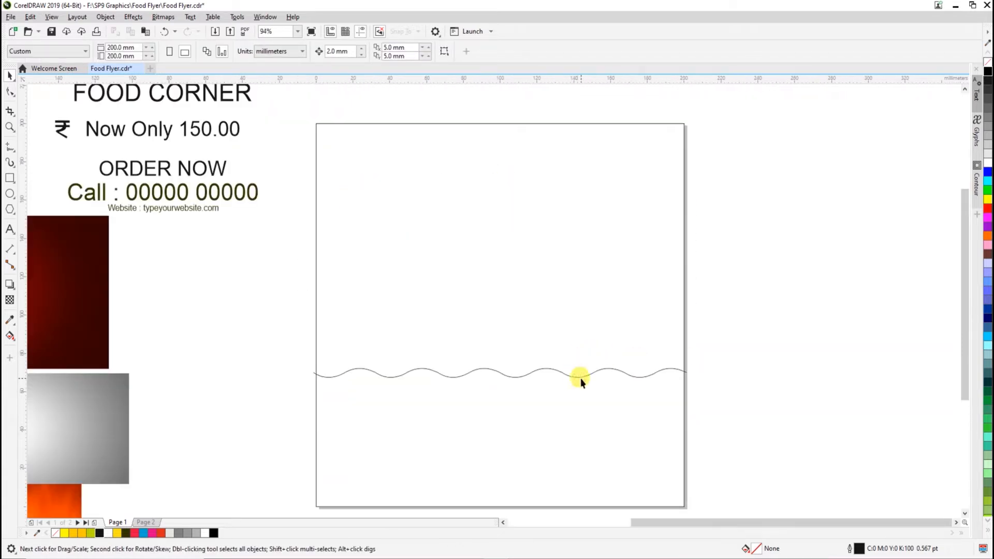
{"action": "left_click", "coordinate": [338, 375]}
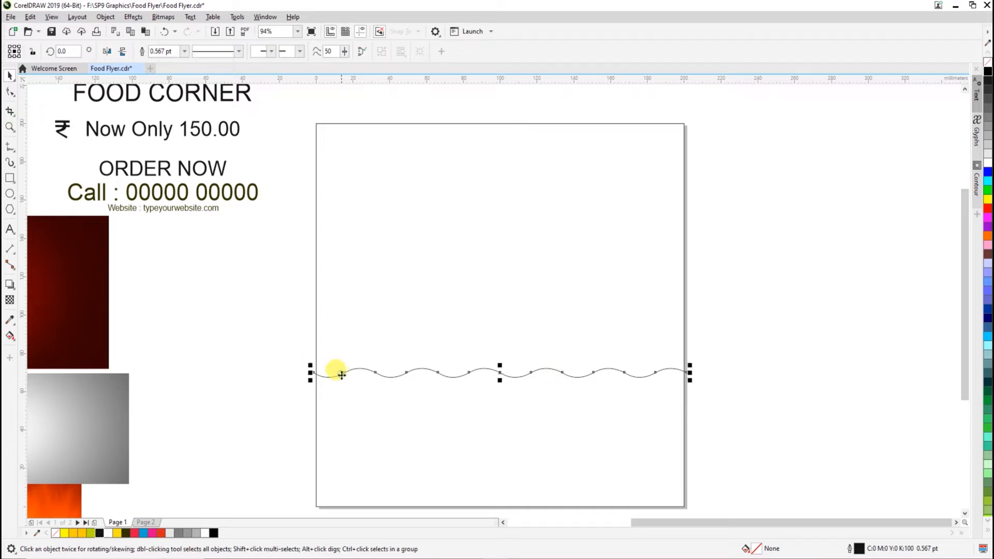
{"action": "left_click", "coordinate": [11, 148]}
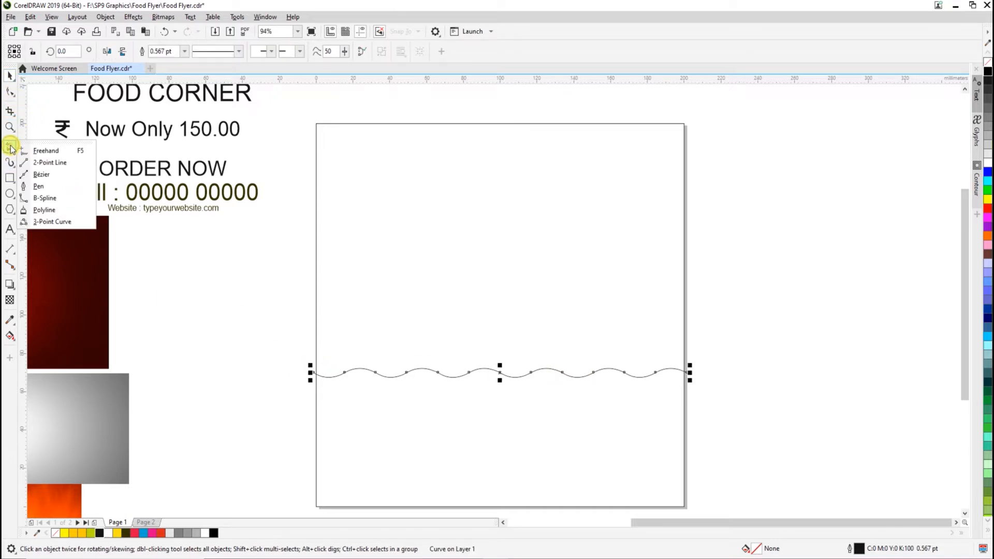
{"action": "left_click", "coordinate": [39, 161]}
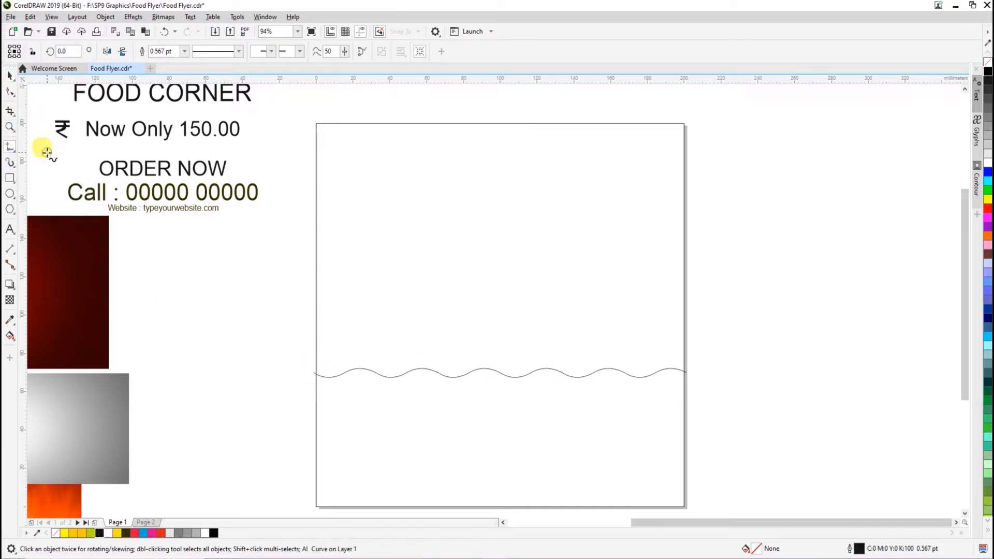
{"action": "left_click", "coordinate": [13, 149]}
{"action": "left_click", "coordinate": [32, 177]}
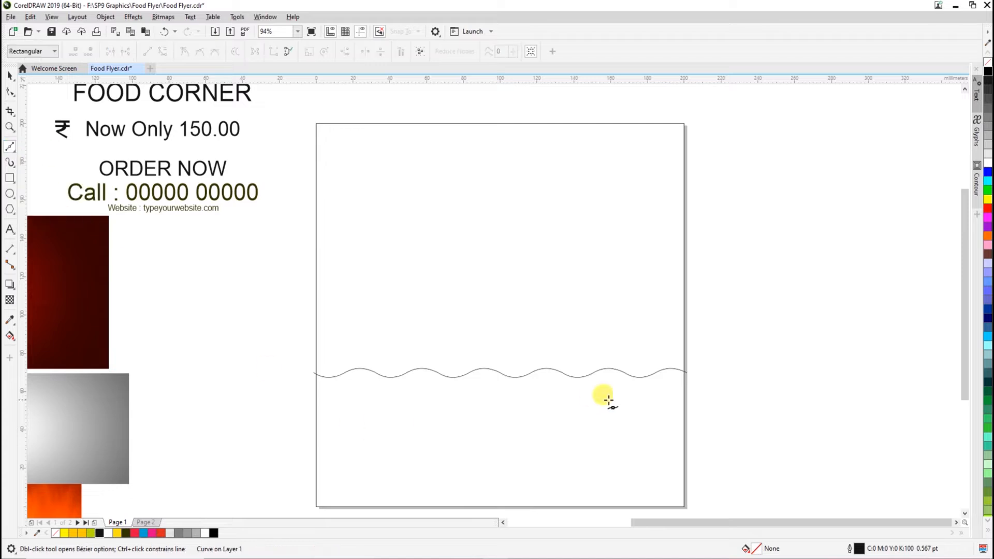
{"action": "left_click", "coordinate": [685, 371]}
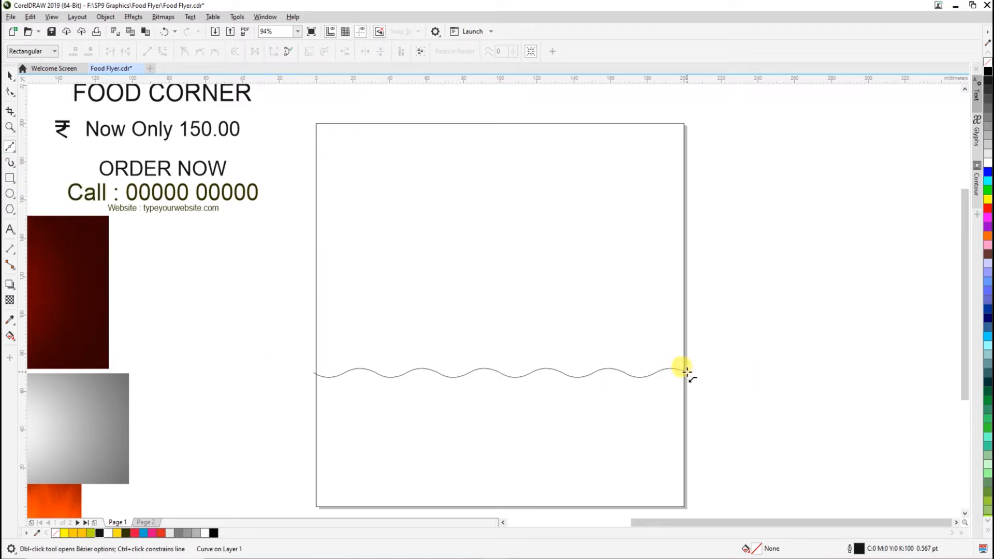
{"action": "left_click", "coordinate": [691, 510]}
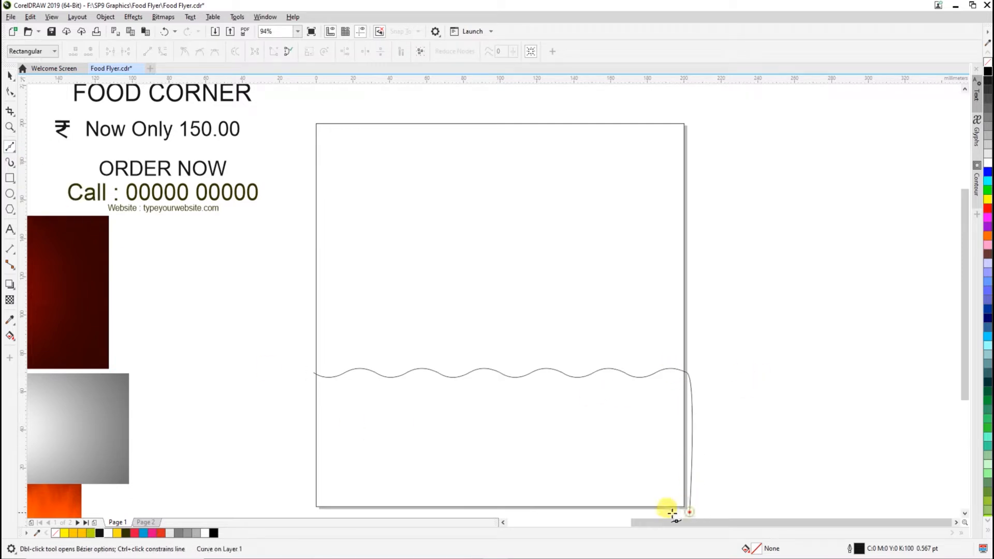
{"action": "left_click", "coordinate": [311, 512]}
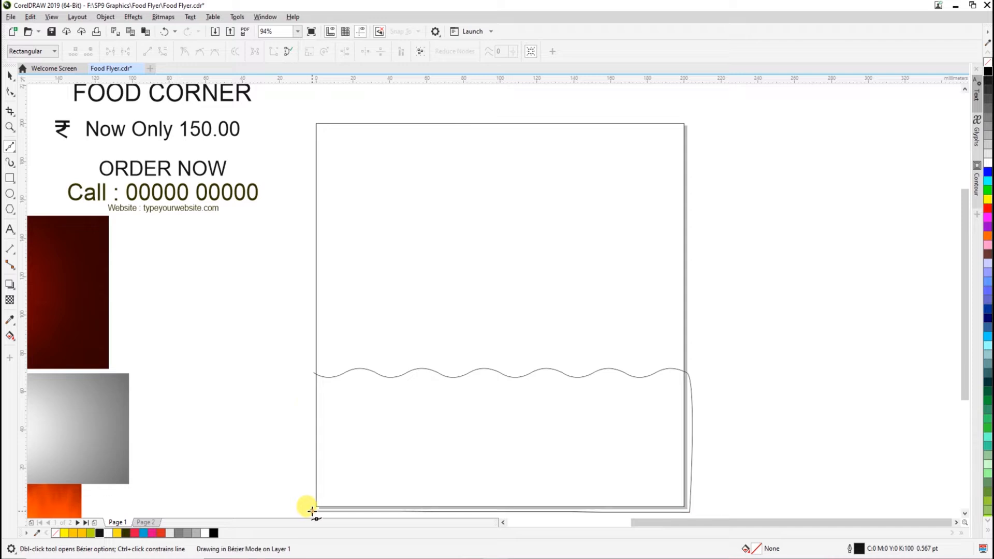
{"action": "left_click", "coordinate": [313, 372]}
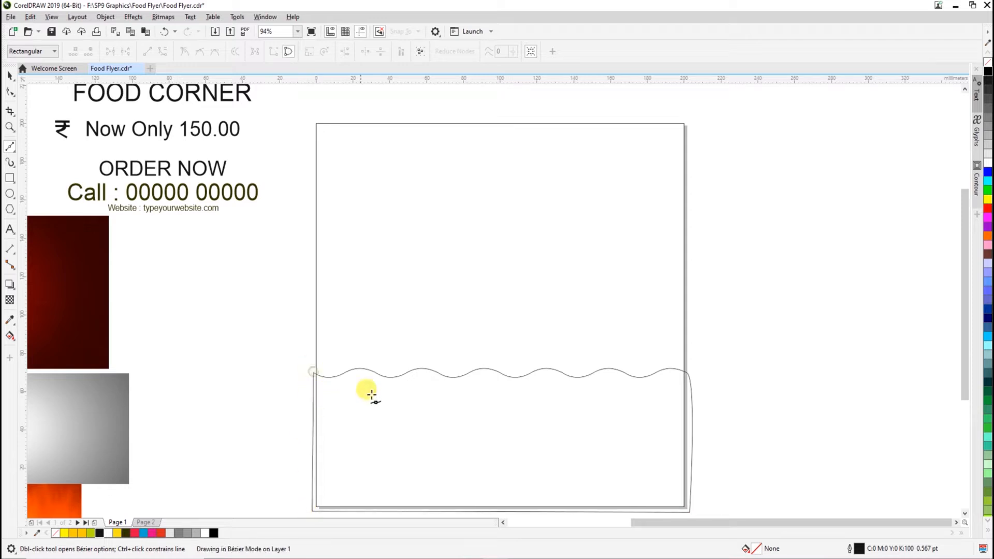
{"action": "key", "text": "space"}
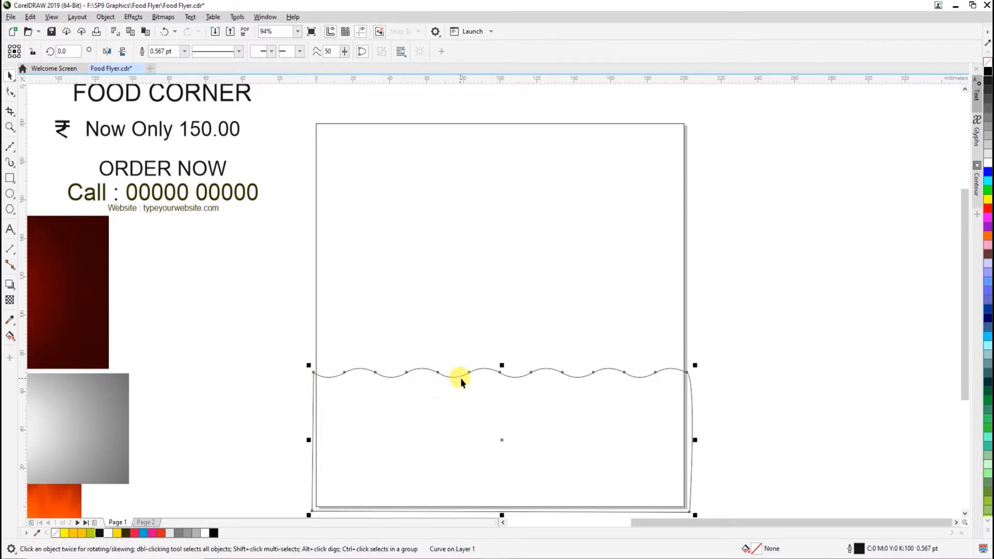
Try a white fill on the closed wave-edged shape and undo it.
{"action": "left_click", "coordinate": [988, 163]}
{"action": "left_click", "coordinate": [734, 418]}
{"action": "left_click", "coordinate": [608, 437]}
{"action": "scroll", "coordinate": [609, 436], "scroll_direction": "down", "scroll_amount": 1}
{"action": "key", "text": "F2"}
{"action": "left_click_drag", "start_coordinate": [454, 272], "coordinate": [683, 472]}
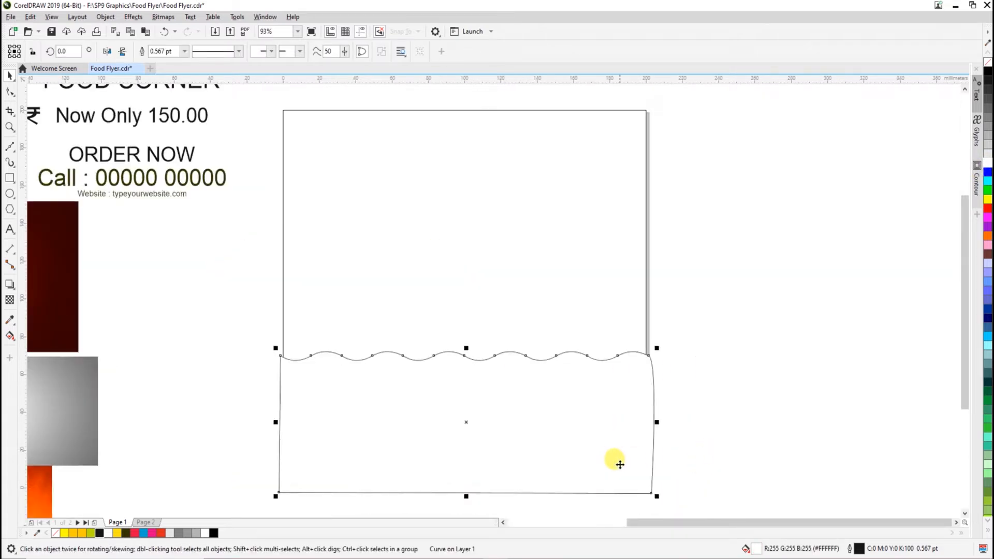
{"action": "key", "text": "ctrl+z"}
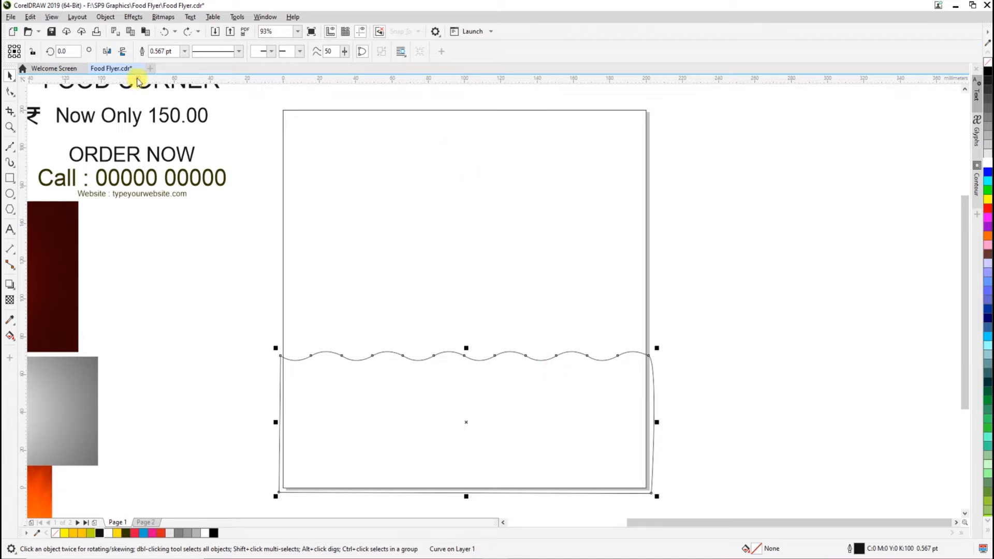
Duplicate the wave-edged shape slightly higher and delete the copy's bottom corner nodes, leaving only its wavy top line.
{"action": "left_click", "coordinate": [145, 32]}
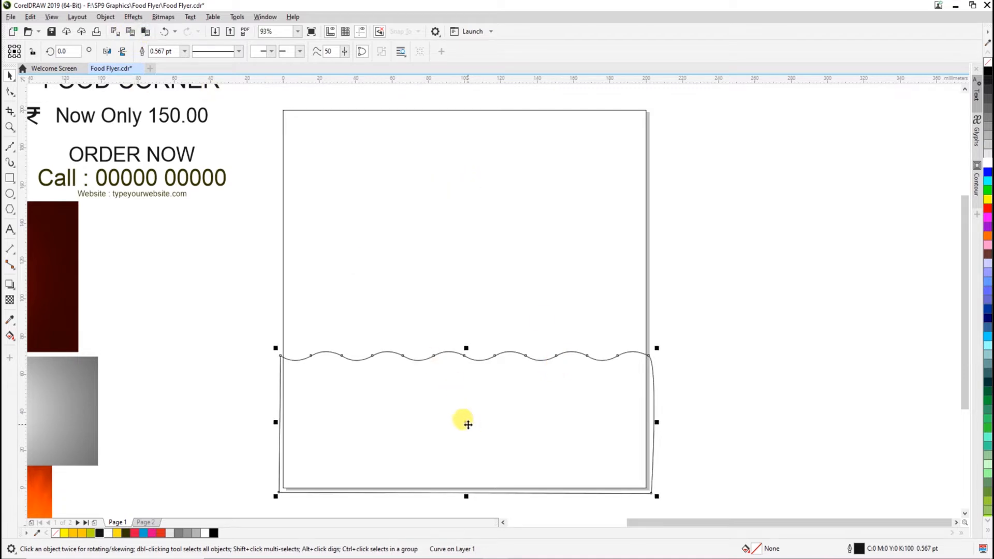
{"action": "left_click_drag", "start_coordinate": [467, 424], "coordinate": [468, 420]}
{"action": "key", "text": "space"}
{"action": "left_click", "coordinate": [10, 91]}
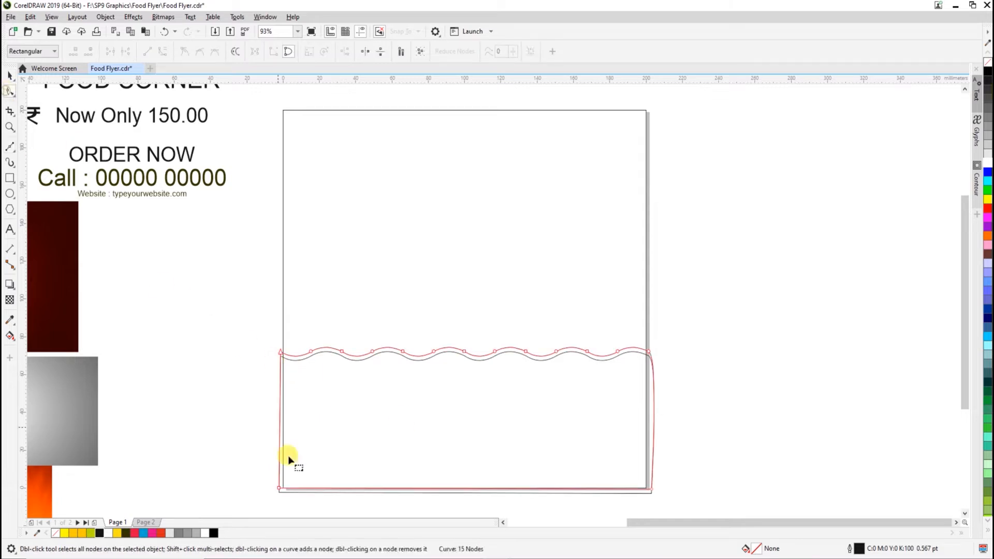
{"action": "left_click", "coordinate": [126, 52]}
{"action": "left_click_drag", "start_coordinate": [240, 466], "coordinate": [321, 501]}
{"action": "key", "text": "Delete"}
{"action": "left_click_drag", "start_coordinate": [269, 475], "coordinate": [693, 464]}
{"action": "key", "text": "space"}
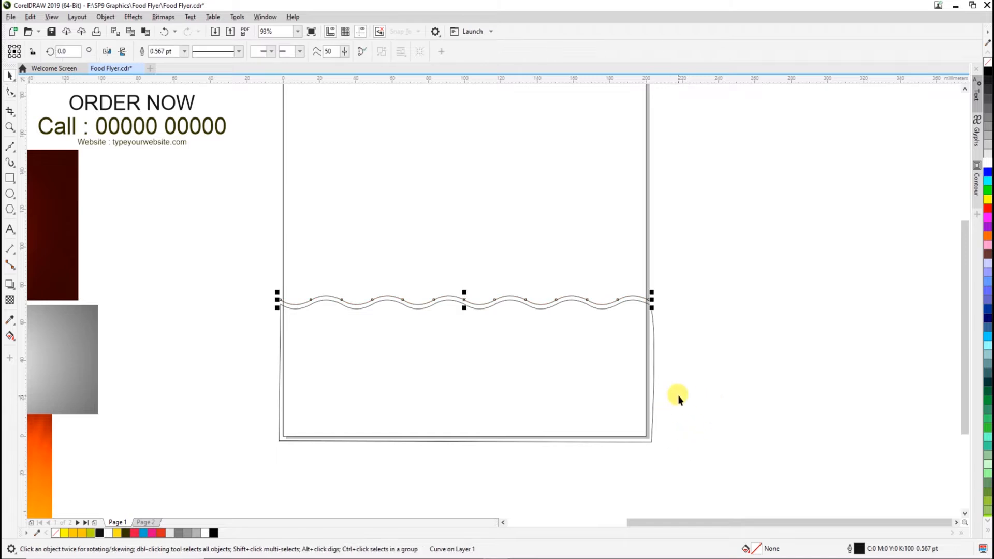
Move the orange fire image to the page's right edge and enlarge it to about 152 x 128 mm.
{"action": "left_click", "coordinate": [676, 398]}
{"action": "scroll", "coordinate": [664, 381], "scroll_direction": "down", "scroll_amount": 2}
{"action": "key", "text": "F2"}
{"action": "left_click_drag", "start_coordinate": [259, 196], "coordinate": [810, 470]}
{"action": "left_click_drag", "start_coordinate": [158, 456], "coordinate": [833, 234]}
{"action": "left_click_drag", "start_coordinate": [881, 276], "coordinate": [911, 305]}
{"action": "left_click", "coordinate": [818, 299]}
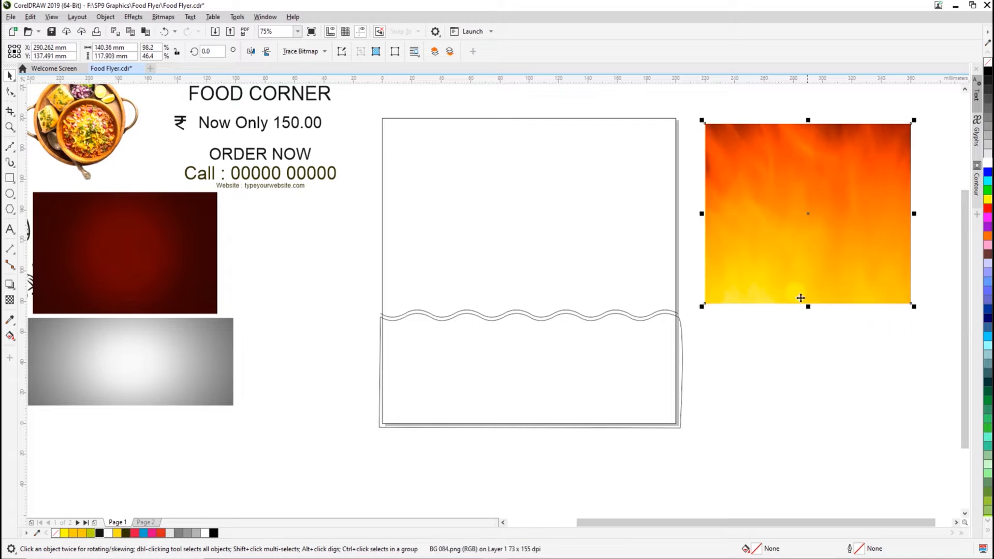
{"action": "left_click_drag", "start_coordinate": [790, 263], "coordinate": [782, 256]}
{"action": "left_click_drag", "start_coordinate": [886, 293], "coordinate": [898, 304]}
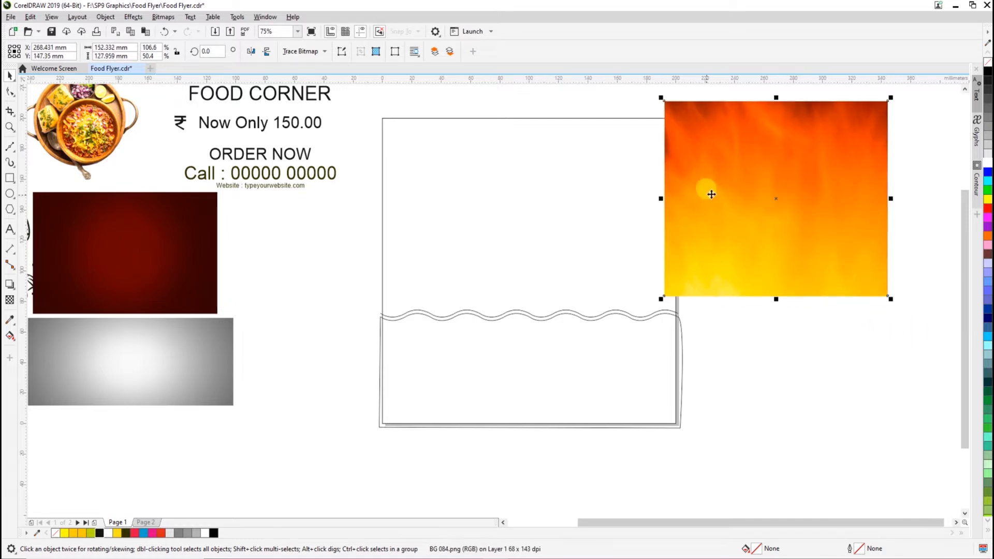
PowerClip the orange fire image inside the square page frame.
{"action": "right_click", "coordinate": [724, 190]}
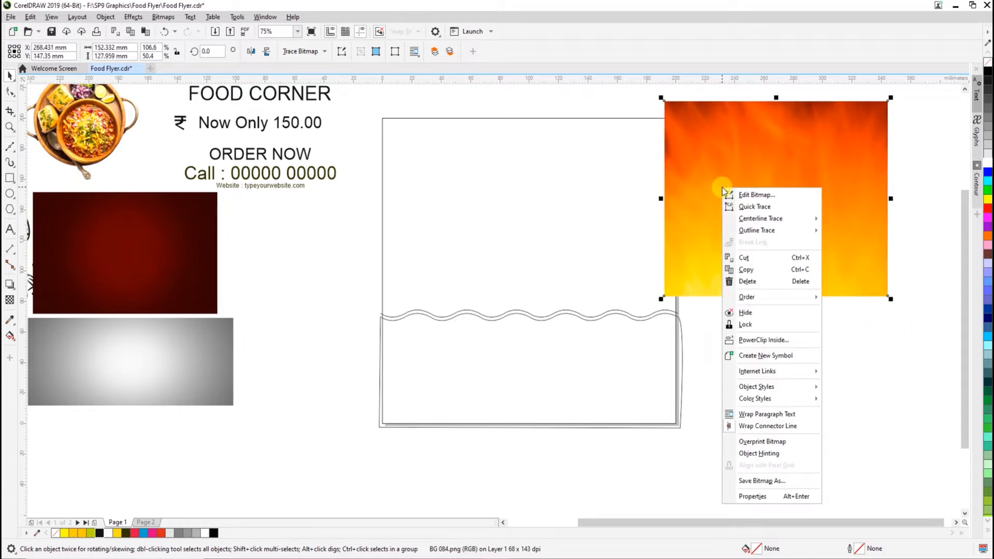
{"action": "left_click", "coordinate": [762, 339]}
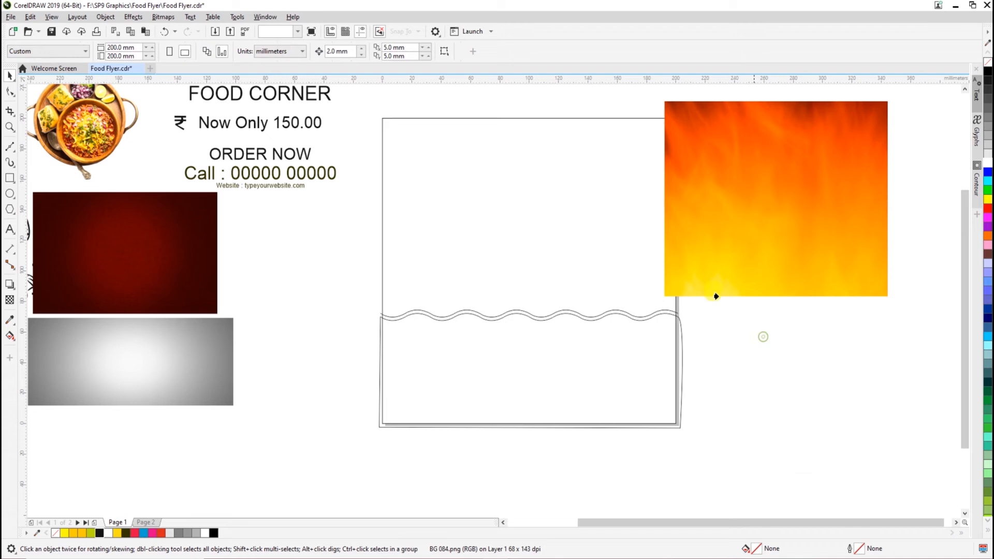
{"action": "left_click", "coordinate": [489, 118]}
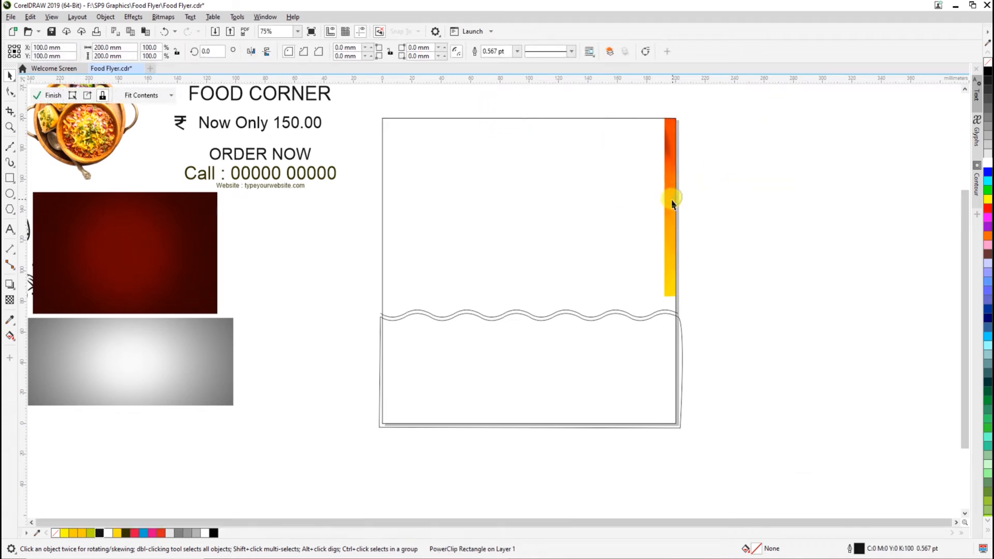
Reposition and stretch the clipped fire image to about 205 x 139 mm so it covers the frame's upper part down past the waves.
{"action": "left_click", "coordinate": [673, 199], "text": "ctrl"}
{"action": "left_click_drag", "start_coordinate": [797, 204], "coordinate": [519, 216]}
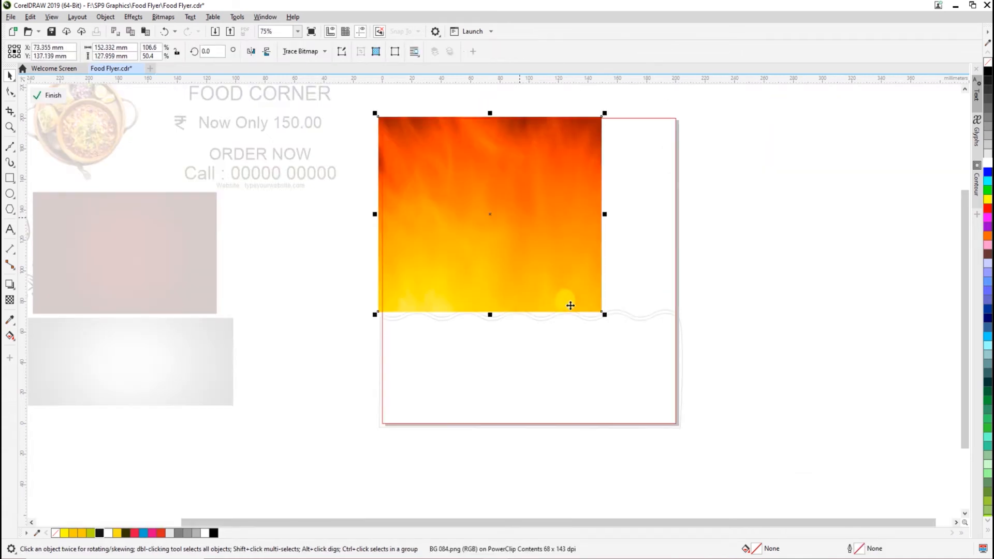
{"action": "left_click_drag", "start_coordinate": [600, 313], "coordinate": [623, 331]}
{"action": "left_click_drag", "start_coordinate": [626, 222], "coordinate": [678, 220]}
{"action": "left_click", "coordinate": [720, 267], "text": "ctrl"}
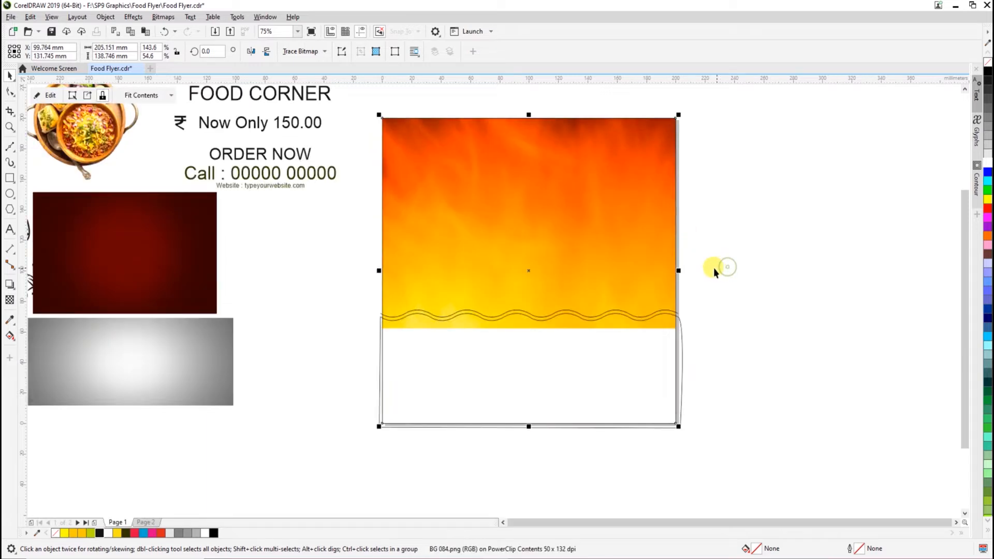
Move the gray gradient image onto the lower page, stretch it to about 74 mm high and PowerClip it inside the wave-edged shape.
{"action": "left_click", "coordinate": [594, 324]}
{"action": "left_click_drag", "start_coordinate": [199, 390], "coordinate": [425, 386]}
{"action": "left_click_drag", "start_coordinate": [355, 406], "coordinate": [355, 430]}
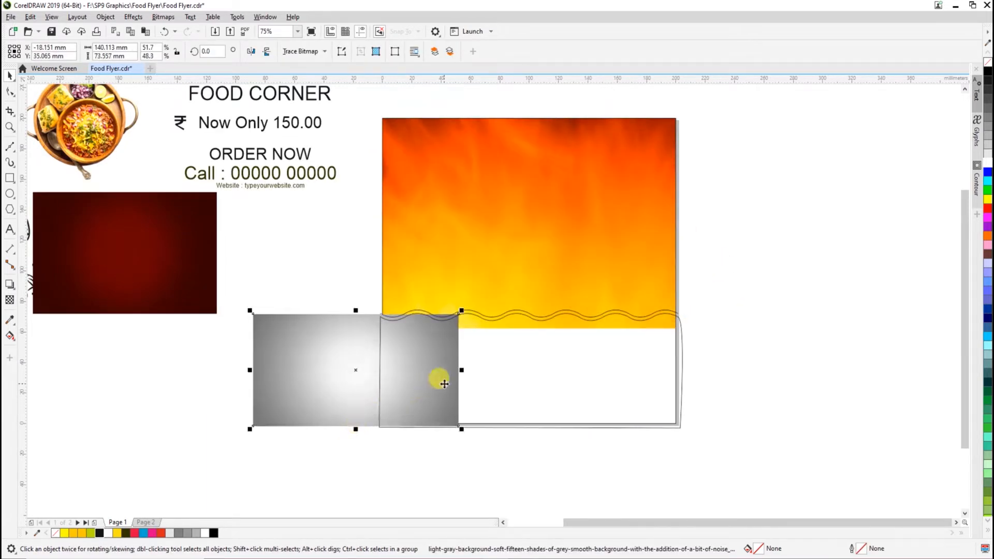
{"action": "right_click", "coordinate": [392, 375]}
{"action": "left_click", "coordinate": [387, 216]}
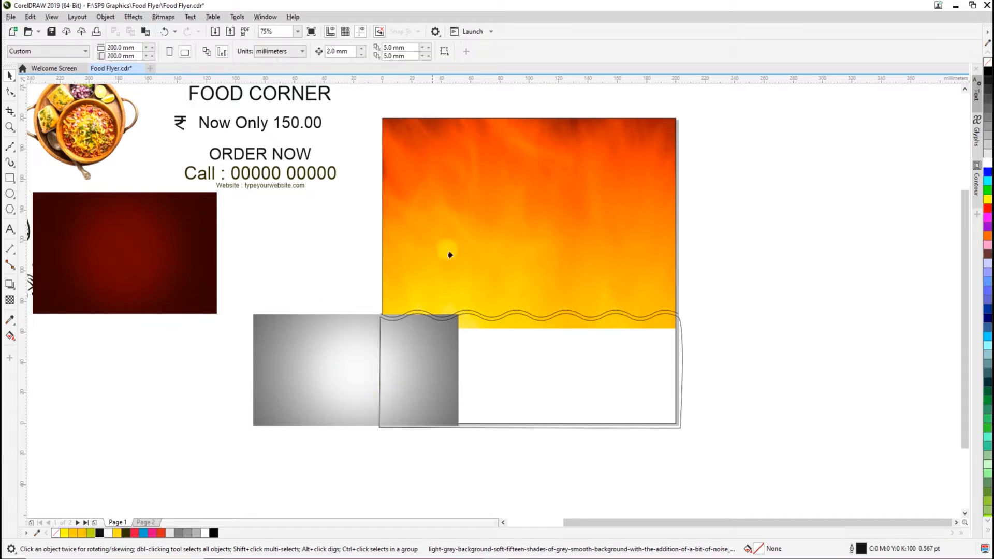
{"action": "left_click", "coordinate": [680, 350]}
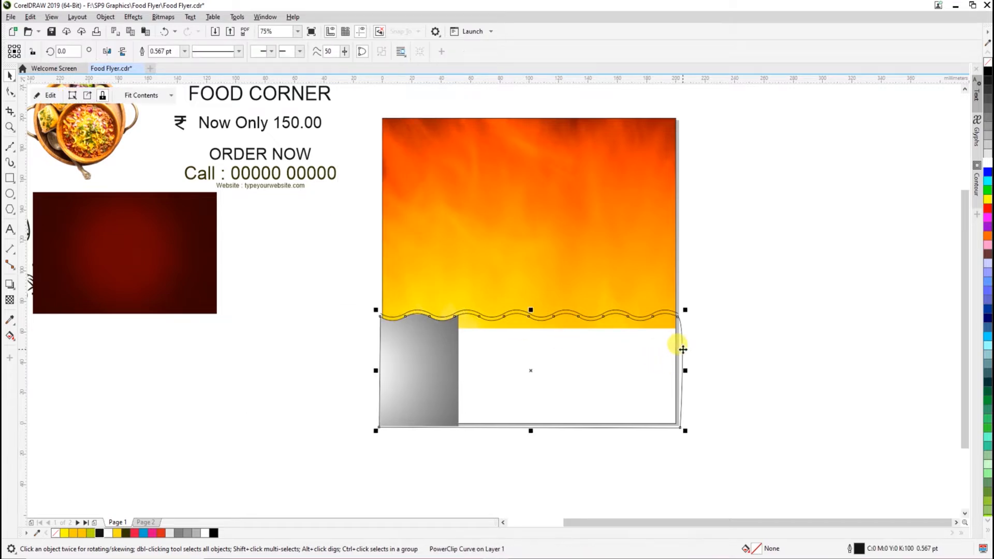
Enlarge and reposition the clipped gray gradient image to fill the entire wave-edged shape, and finish editing its contents.
{"action": "double_click", "coordinate": [417, 377]}
{"action": "left_click_drag", "start_coordinate": [536, 380], "coordinate": [530, 377]}
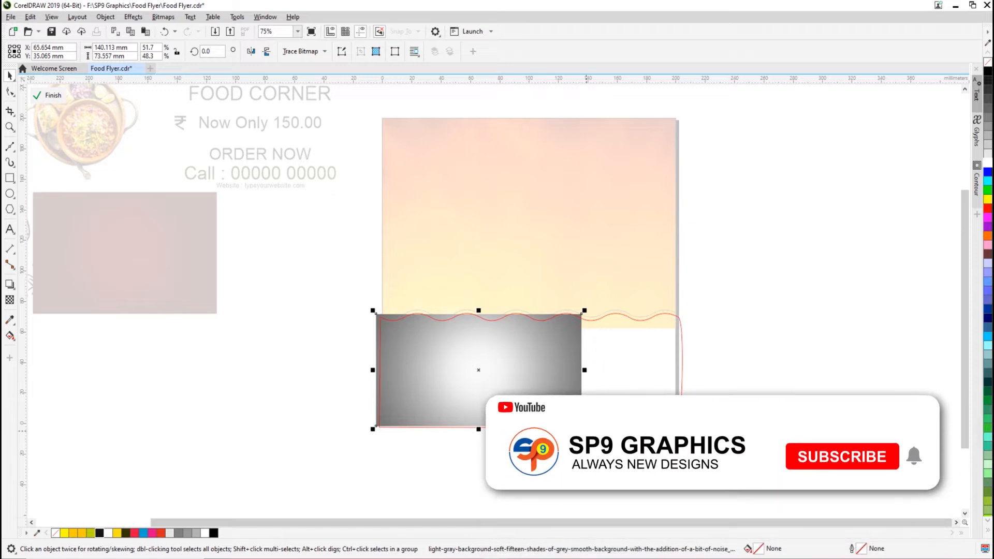
{"action": "left_click_drag", "start_coordinate": [585, 429], "coordinate": [635, 457]}
{"action": "left_click_drag", "start_coordinate": [637, 386], "coordinate": [697, 390]}
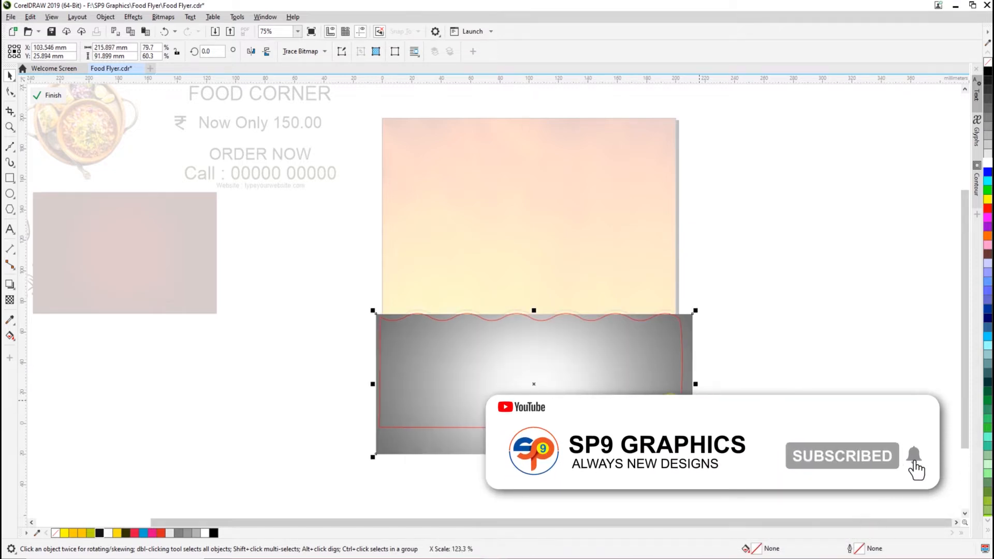
{"action": "left_click", "coordinate": [361, 385]}
{"action": "left_click", "coordinate": [374, 384]}
{"action": "left_click_drag", "start_coordinate": [376, 384], "coordinate": [349, 377]}
{"action": "left_click", "coordinate": [401, 431]}
{"action": "left_click_drag", "start_coordinate": [429, 444], "coordinate": [433, 446]}
{"action": "left_click_drag", "start_coordinate": [598, 392], "coordinate": [600, 387]}
{"action": "left_click", "coordinate": [718, 386], "text": "ctrl"}
{"action": "left_click", "coordinate": [708, 381]}
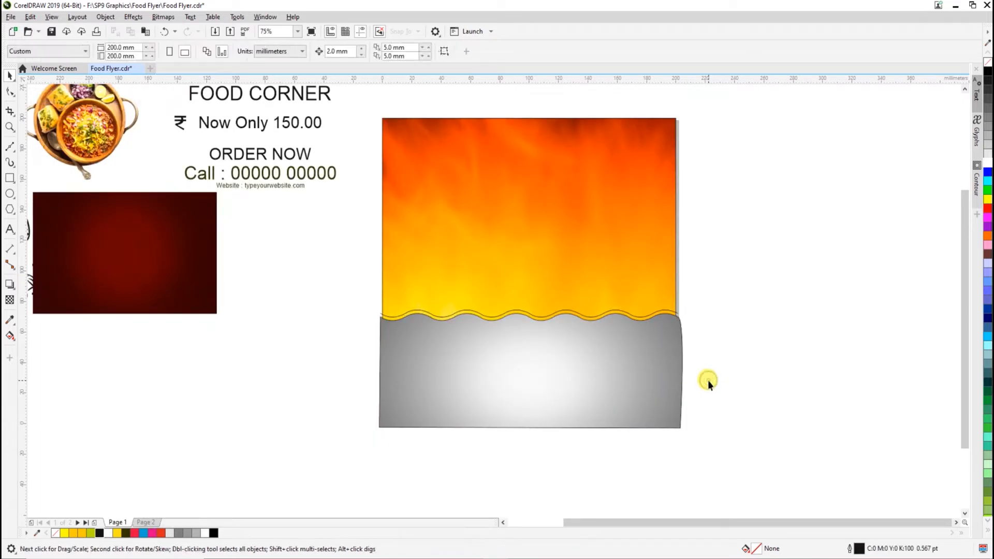
Select the gray wave-edged shape together with the wavy line above it and PowerClip both inside the page frame.
{"action": "left_click", "coordinate": [625, 381]}
{"action": "left_click", "coordinate": [784, 366]}
{"action": "left_click", "coordinate": [405, 339]}
{"action": "left_click_drag", "start_coordinate": [356, 300], "coordinate": [737, 451]}
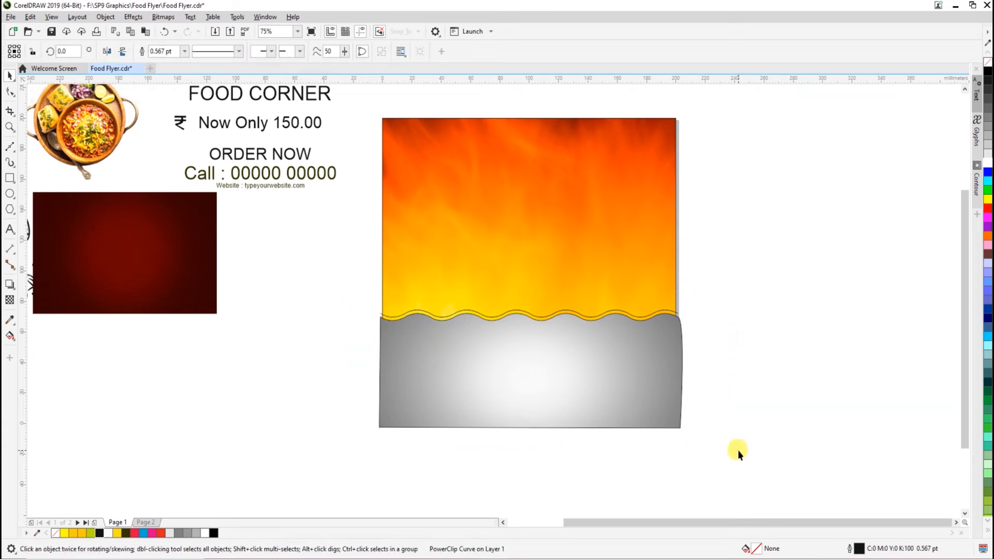
{"action": "right_click", "coordinate": [573, 372]}
{"action": "left_click", "coordinate": [611, 229]}
{"action": "left_click", "coordinate": [563, 240]}
{"action": "left_click", "coordinate": [761, 403]}
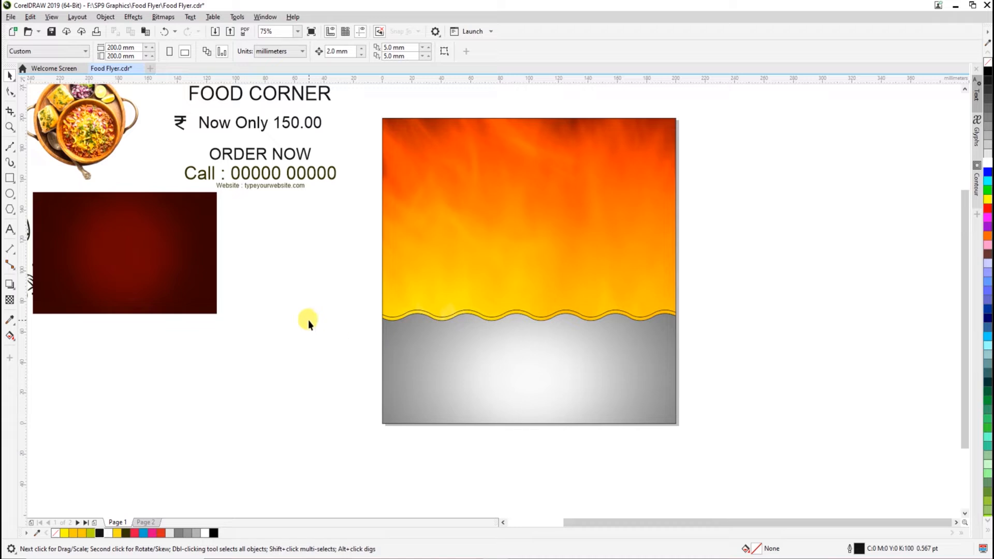
Move the dark red background image down and closer to the page.
{"action": "left_click_drag", "start_coordinate": [126, 265], "coordinate": [227, 365]}
{"action": "left_click", "coordinate": [720, 302]}
Open the page frame's PowerClip contents for editing and remove the outline from the gray wave-edged shape.
{"action": "scroll", "coordinate": [517, 233], "scroll_direction": "down", "scroll_amount": 1}
{"action": "key", "text": "z"}
{"action": "left_click", "coordinate": [651, 338]}
{"action": "left_click_drag", "start_coordinate": [301, 255], "coordinate": [696, 479]}
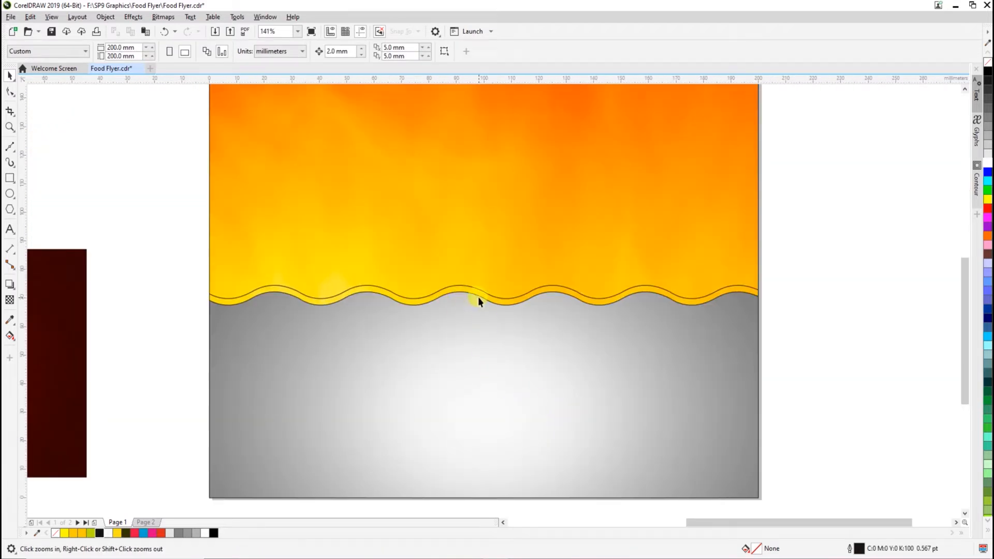
{"action": "key", "text": "space"}
{"action": "left_click", "coordinate": [483, 339], "text": "ctrl"}
{"action": "left_click", "coordinate": [486, 357]}
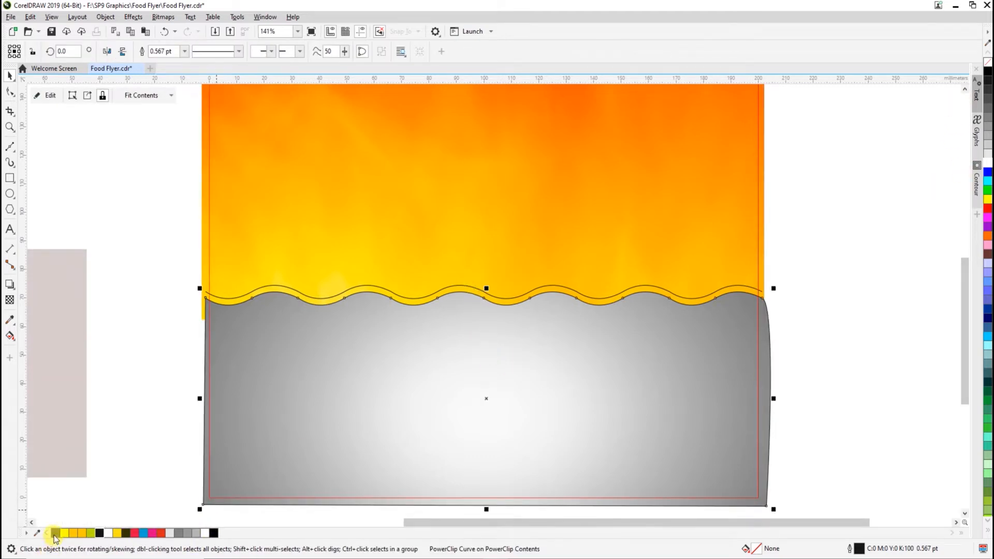
Set the outline width of the wavy line above the gray shape to 2 pt.
{"action": "left_click", "coordinate": [344, 291], "text": "ctrl"}
{"action": "key", "text": "space"}
{"action": "left_click_drag", "start_coordinate": [844, 384], "coordinate": [845, 384]}
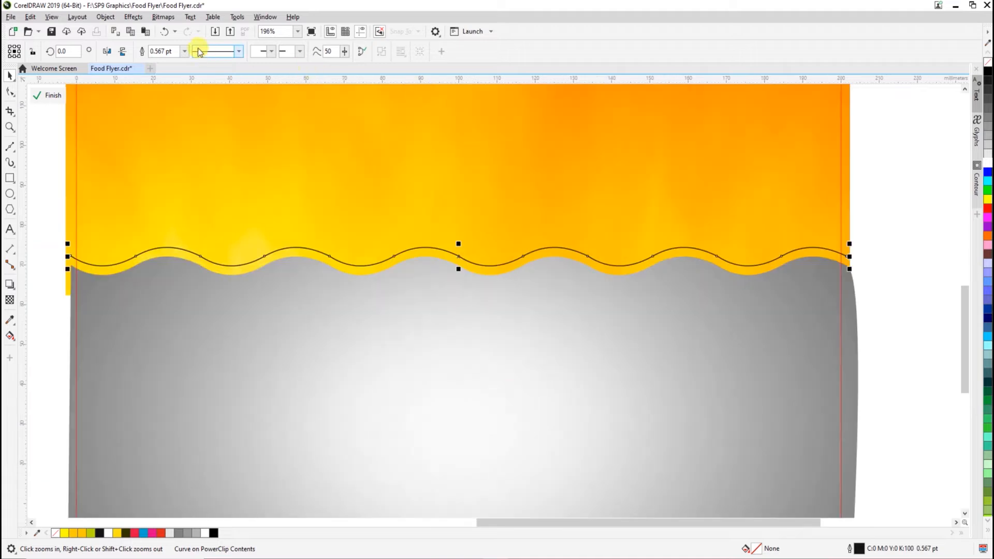
{"action": "left_click", "coordinate": [166, 51]}
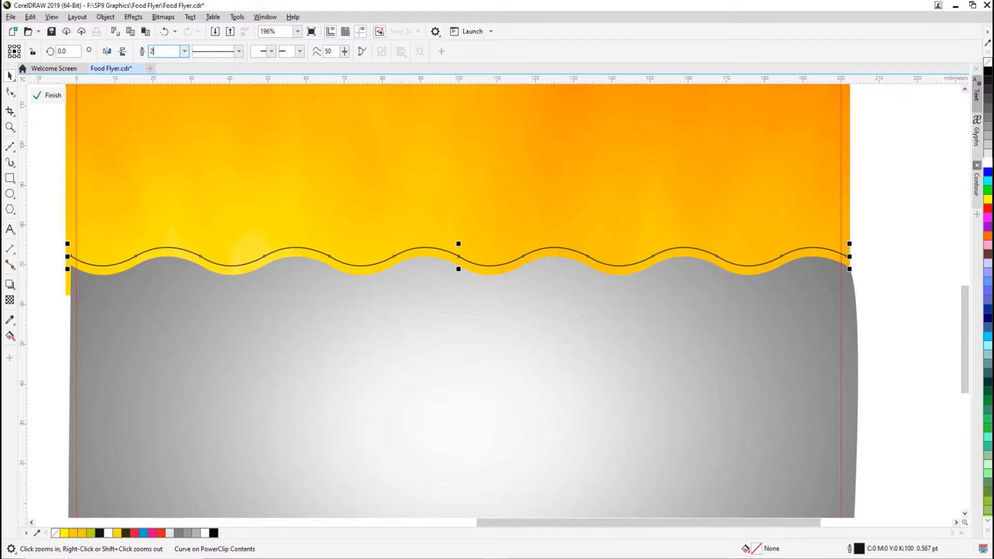
{"action": "type", "text": "2"}
{"action": "key", "text": "Return"}
Try wide-spaced dots, close dots and long dashes as line styles on the wavy line.
{"action": "left_click", "coordinate": [229, 51]}
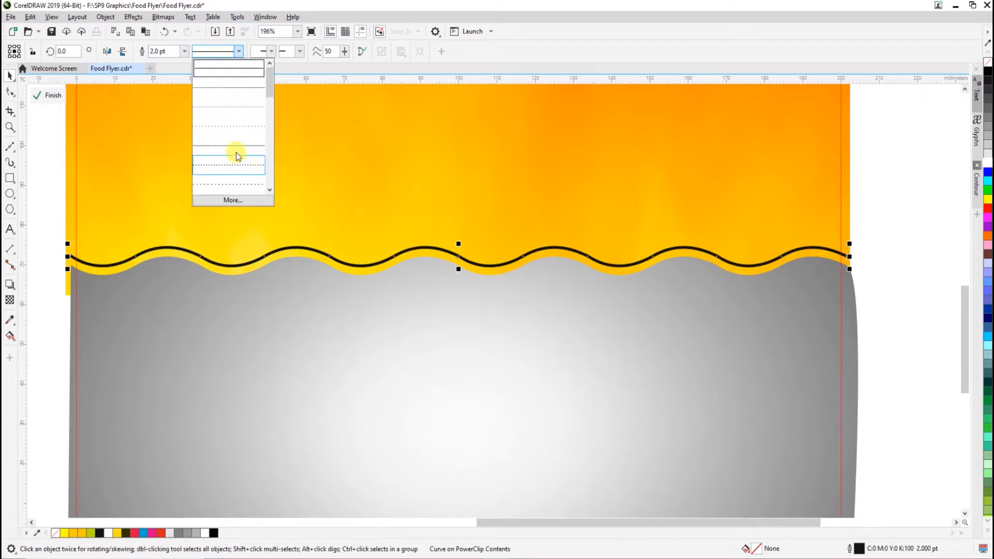
{"action": "left_click", "coordinate": [236, 107]}
{"action": "left_click", "coordinate": [227, 50]}
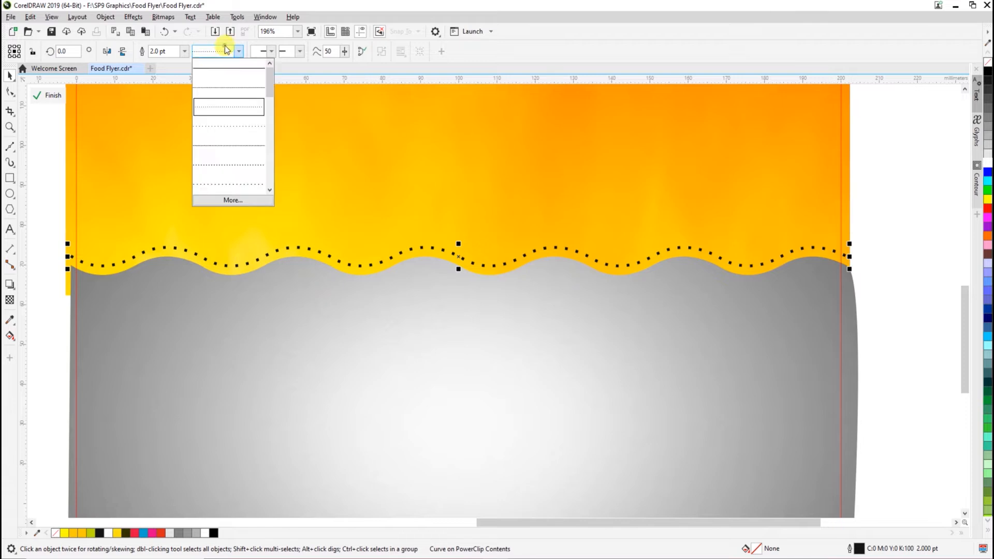
{"action": "left_click", "coordinate": [226, 90]}
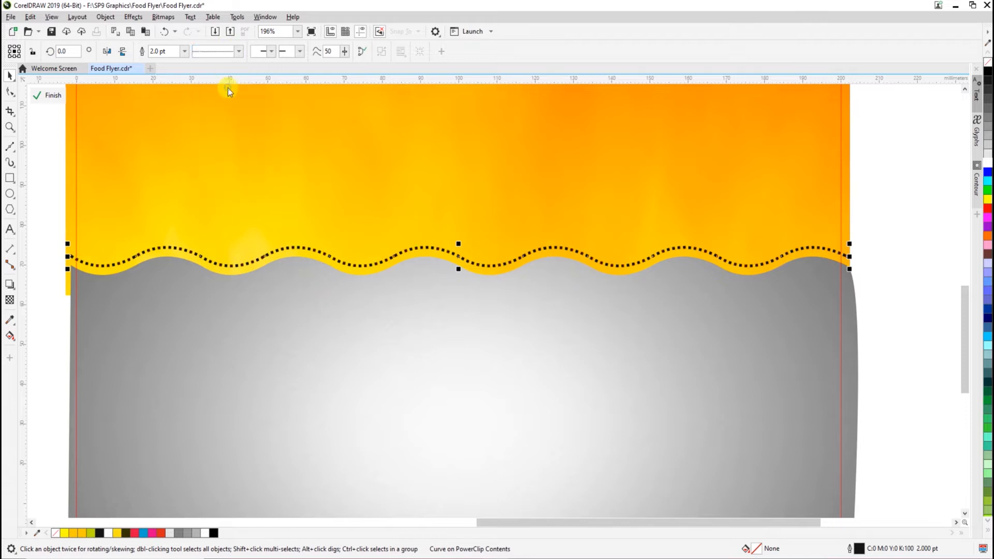
{"action": "left_click", "coordinate": [227, 52]}
{"action": "left_click", "coordinate": [234, 144]}
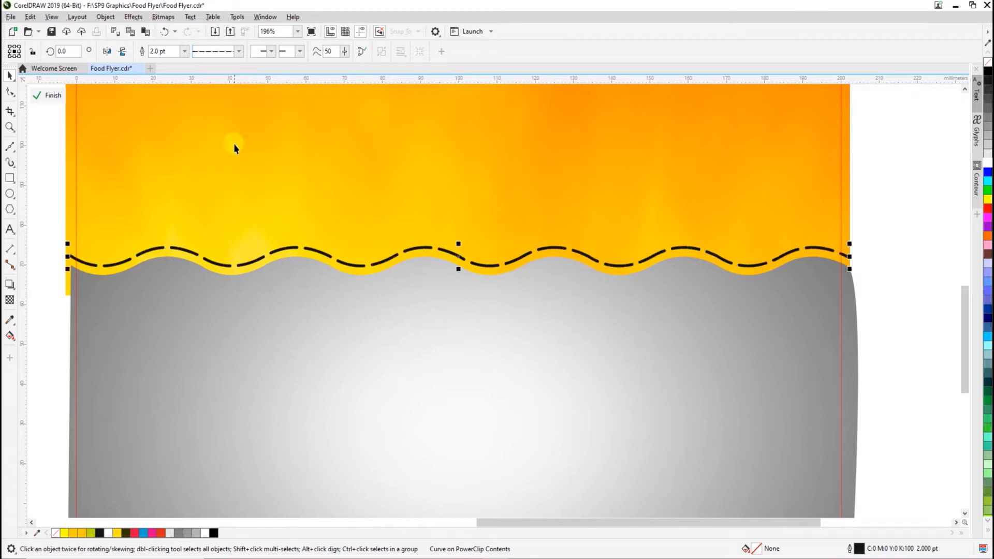
Apply a line style of shorter, more widely spaced dashes to the wavy line and finish editing the frame's contents.
{"action": "left_click", "coordinate": [232, 57]}
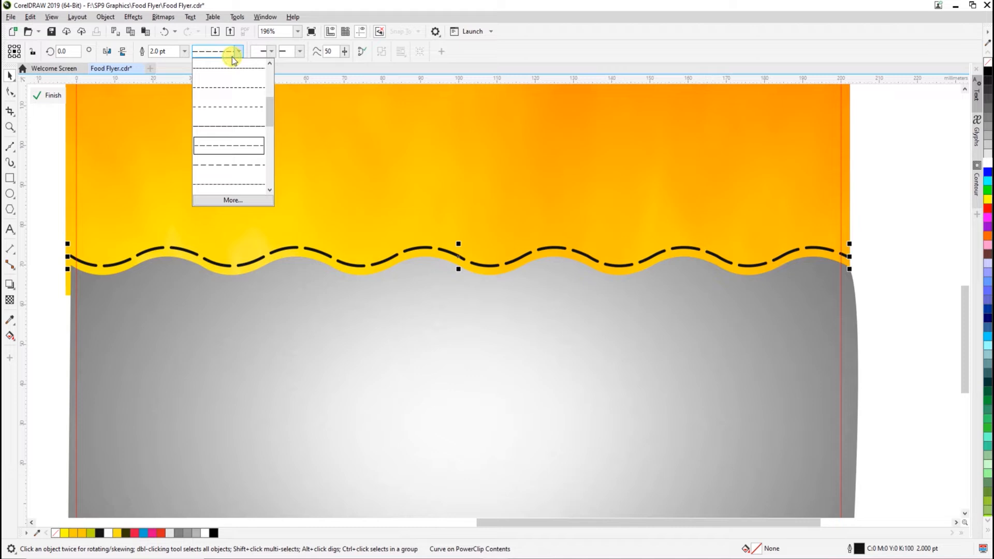
{"action": "left_click", "coordinate": [230, 111]}
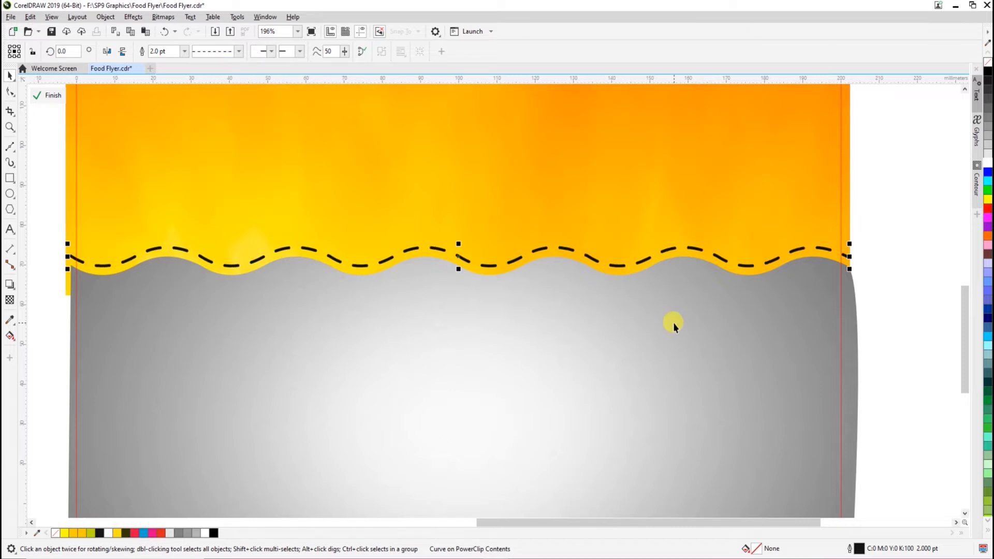
{"action": "left_click", "coordinate": [872, 328]}
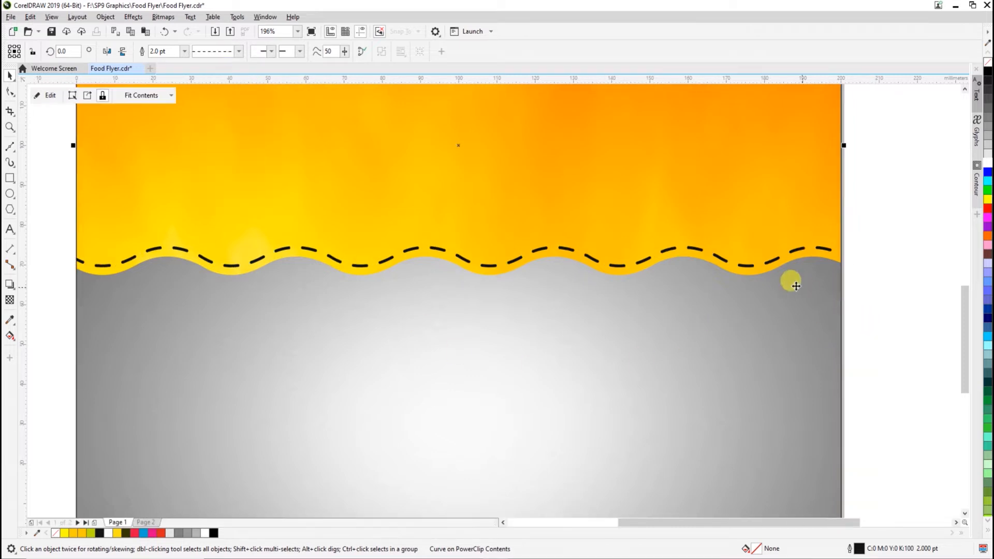
Draw a rectangle about 75 x 149 mm from the page's top edge to below the waves, centered horizontally on the page frame.
{"action": "scroll", "coordinate": [672, 295], "scroll_direction": "down", "scroll_amount": 2}
{"action": "left_click", "coordinate": [763, 340]}
{"action": "scroll", "coordinate": [751, 336], "scroll_direction": "down", "scroll_amount": 1}
{"action": "key", "text": "F2"}
{"action": "left_click_drag", "start_coordinate": [546, 166], "coordinate": [786, 393]}
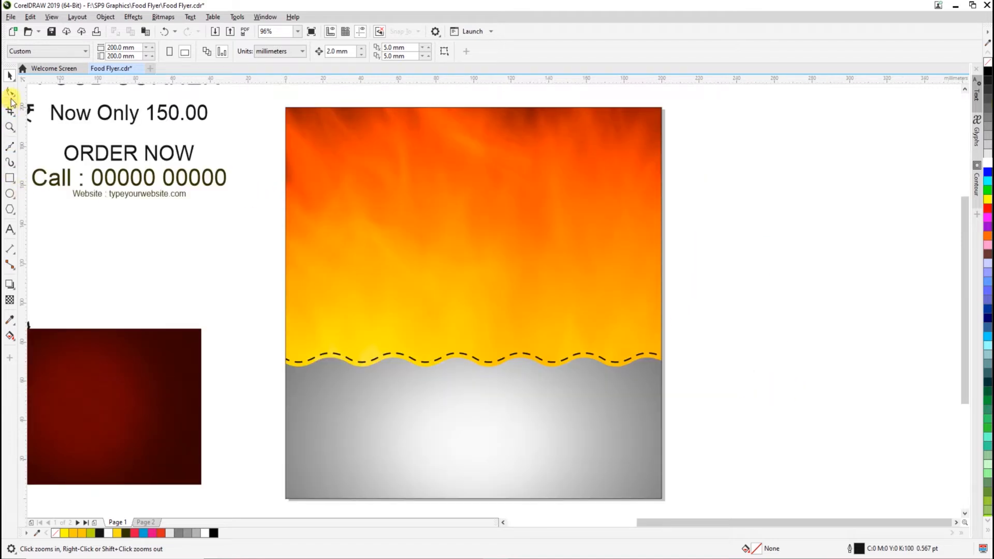
{"action": "left_click", "coordinate": [9, 178]}
{"action": "left_click_drag", "start_coordinate": [402, 106], "coordinate": [545, 398]}
{"action": "key", "text": "space"}
{"action": "left_click", "coordinate": [600, 202], "text": "shift"}
{"action": "key", "text": "Escape"}
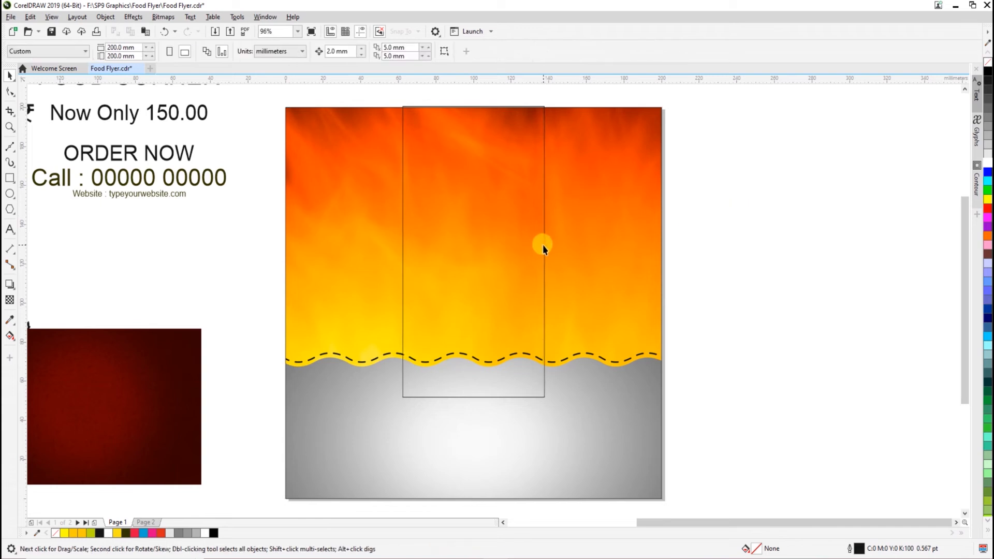
Convert the tall central rectangle to curves and make its nodes available for editing.
{"action": "left_click", "coordinate": [543, 248]}
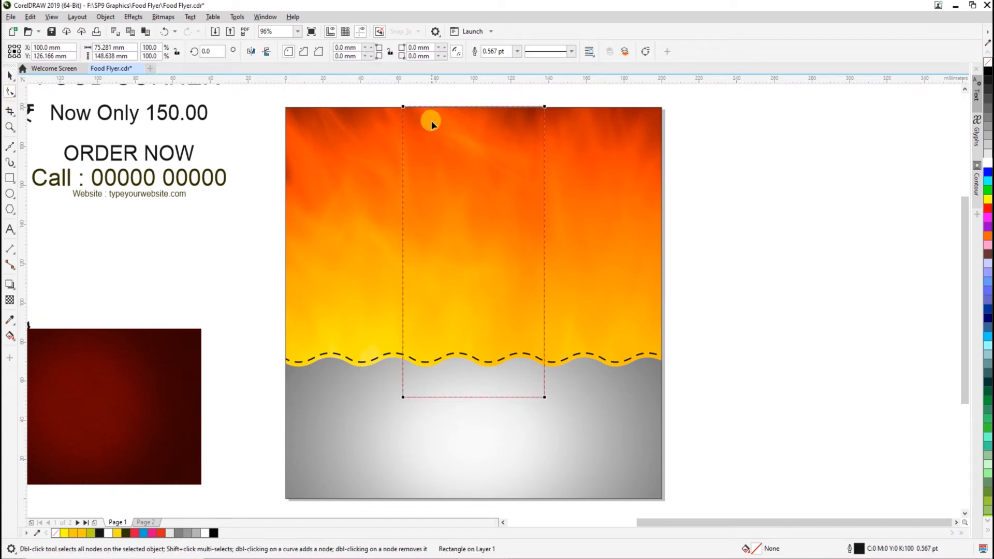
{"action": "left_click", "coordinate": [645, 52]}
{"action": "key", "text": "F10"}
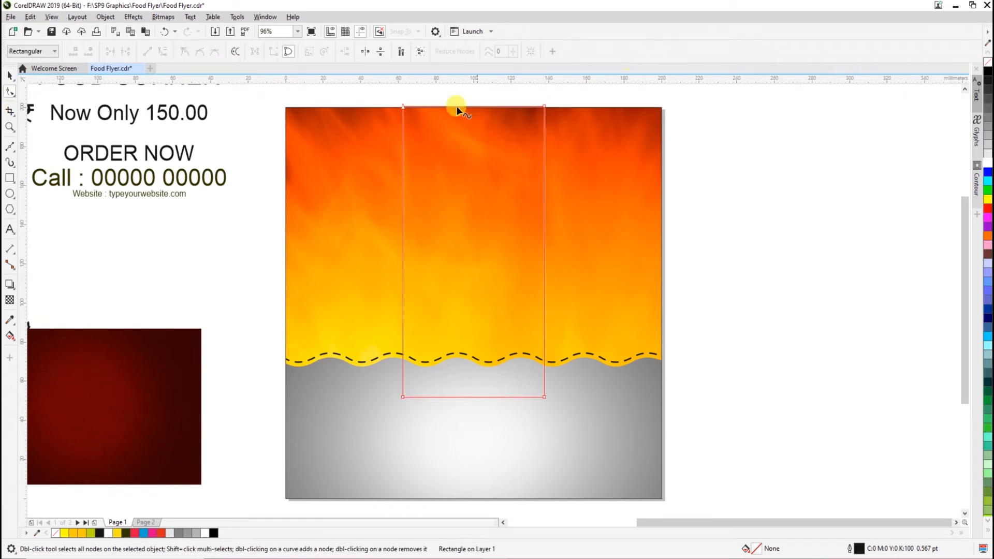
Taper the tall central shape by moving its two upper corner nodes outward by equal amounts.
{"action": "key", "text": "Escape"}
{"action": "key", "text": "space"}
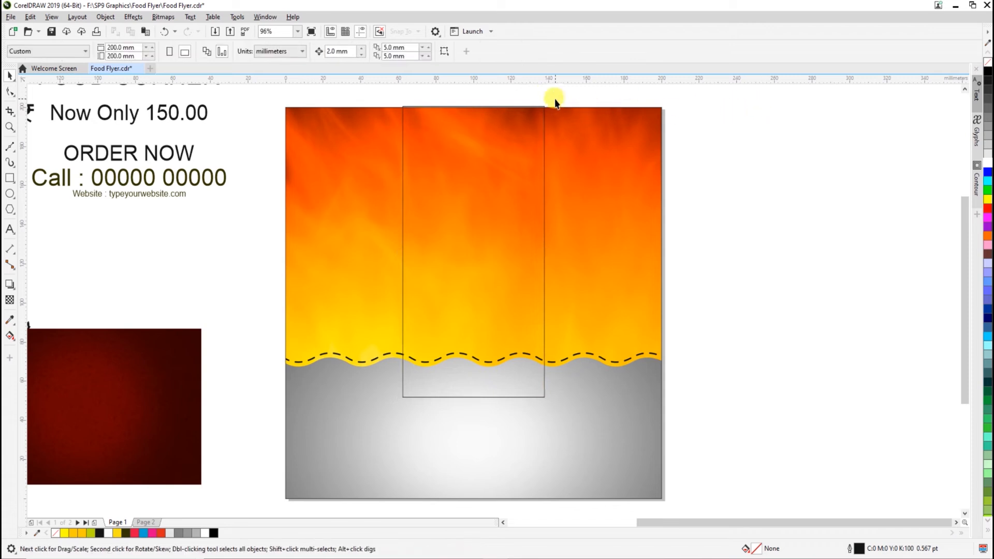
{"action": "key", "text": "F10"}
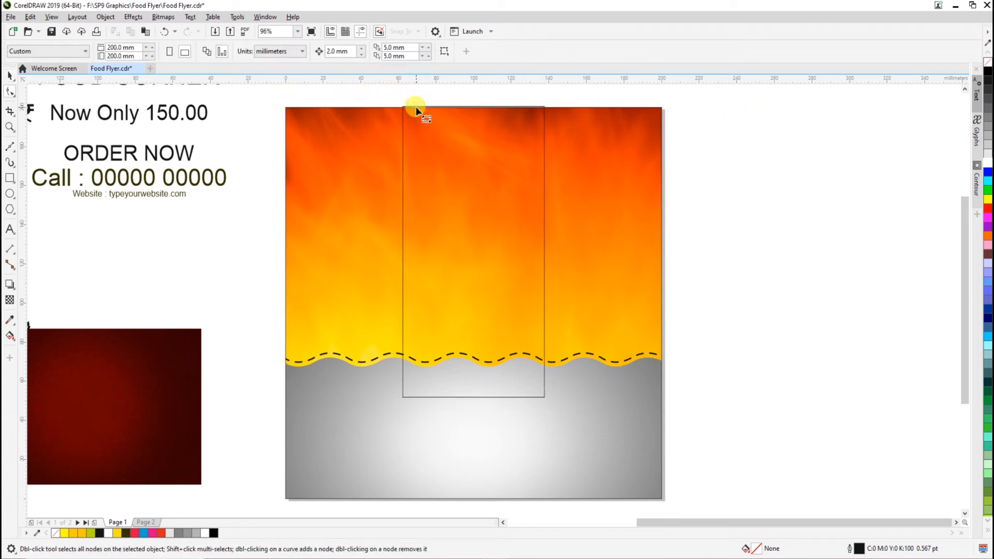
{"action": "left_click", "coordinate": [416, 108]}
{"action": "key", "text": "Right"}
{"action": "key", "text": "Right"}
{"action": "key", "text": "Right"}
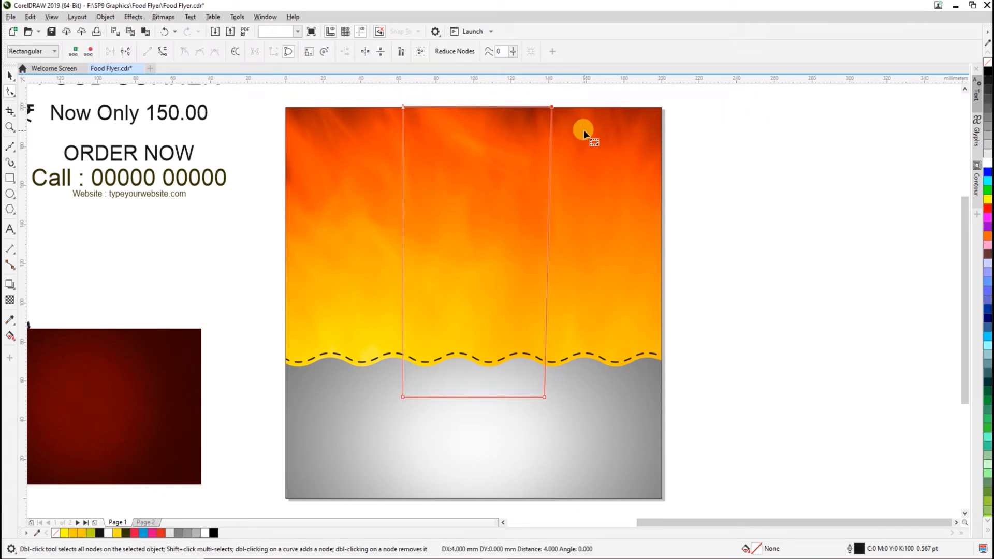
{"action": "left_click_drag", "start_coordinate": [382, 99], "coordinate": [447, 129]}
{"action": "key", "text": "Left"}
{"action": "key", "text": "Left"}
{"action": "key", "text": "Left"}
{"action": "key", "text": "space"}
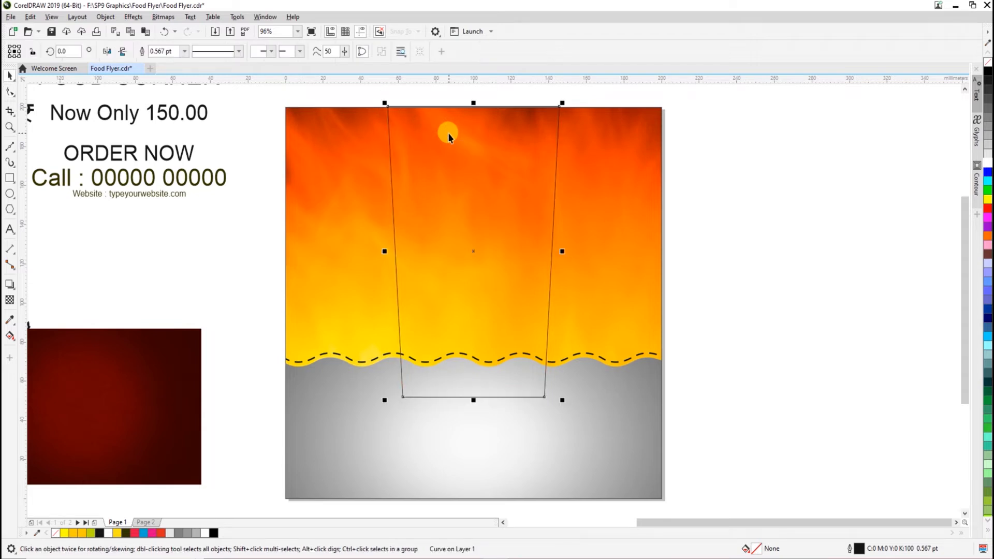
Move the dark red texture image next to the central shape and rotate it to 90 degrees.
{"action": "left_click", "coordinate": [581, 164]}
{"action": "left_click", "coordinate": [193, 373]}
{"action": "left_click_drag", "start_coordinate": [193, 372], "coordinate": [352, 210]}
{"action": "left_click", "coordinate": [260, 263]}
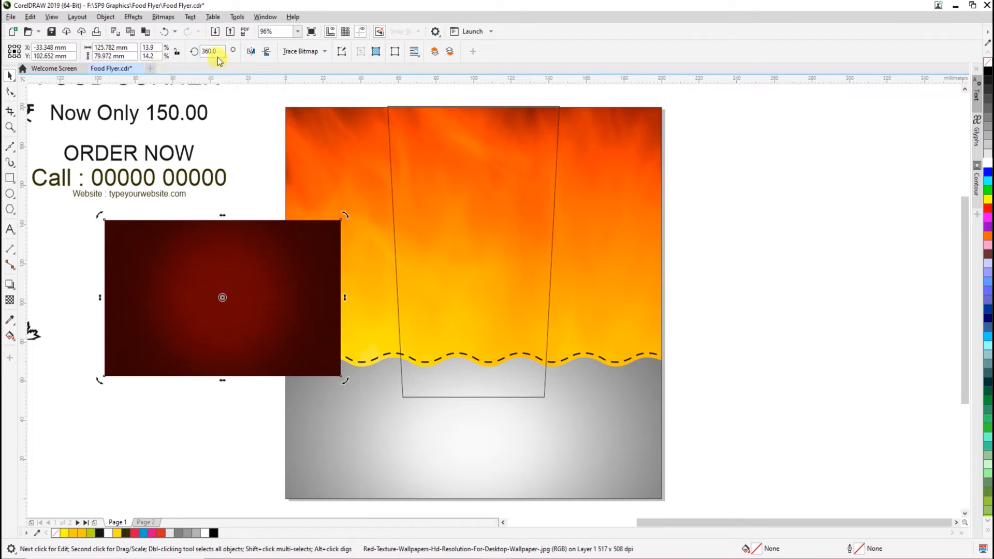
{"action": "type", "text": "90"}
{"action": "key", "text": "Return"}
{"action": "left_click", "coordinate": [196, 385]}
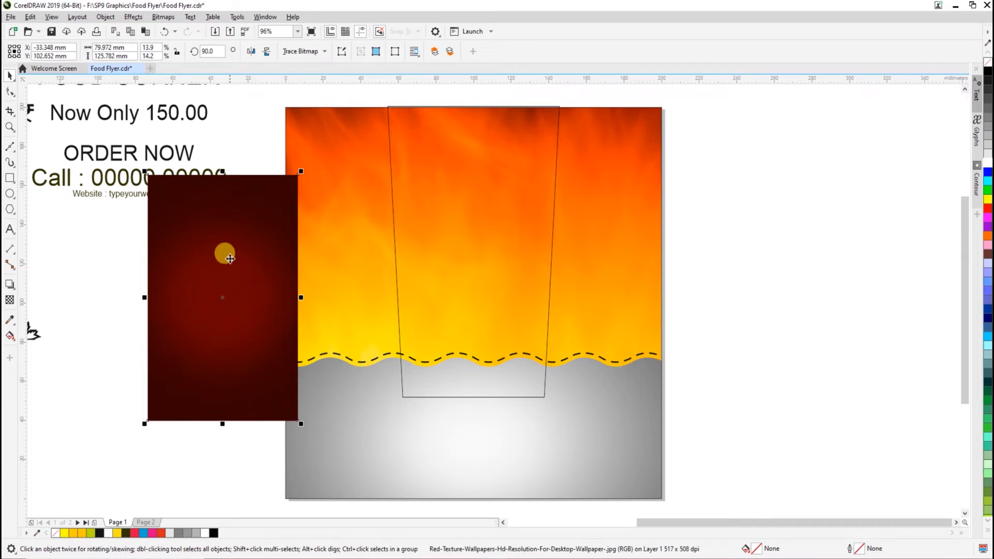
{"action": "right_click", "coordinate": [231, 256]}
{"action": "left_click", "coordinate": [267, 394]}
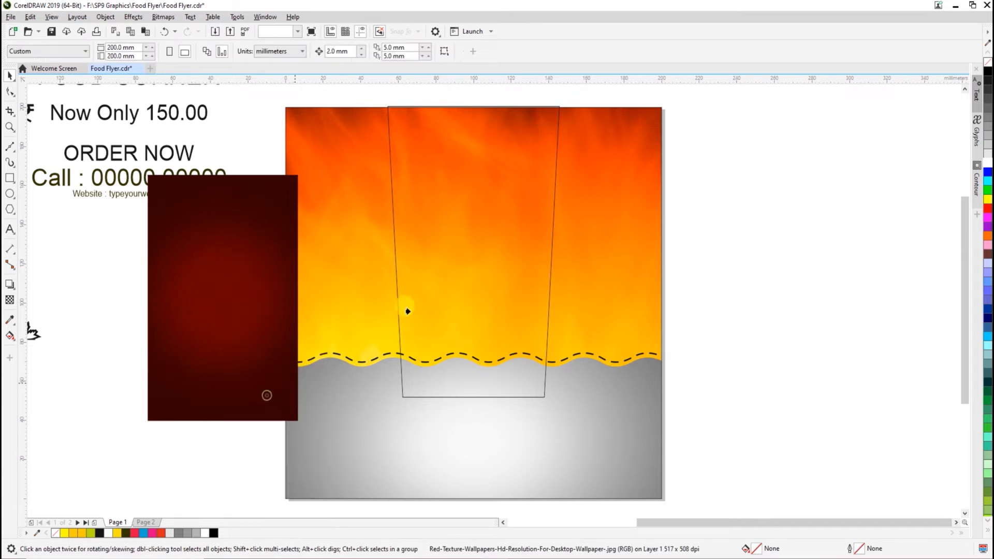
{"action": "left_click", "coordinate": [394, 304]}
{"action": "key", "text": "ctrl+z"}
PowerClip the dark red texture image inside the tapered central shape.
{"action": "left_click", "coordinate": [277, 325]}
{"action": "right_click", "coordinate": [248, 333]}
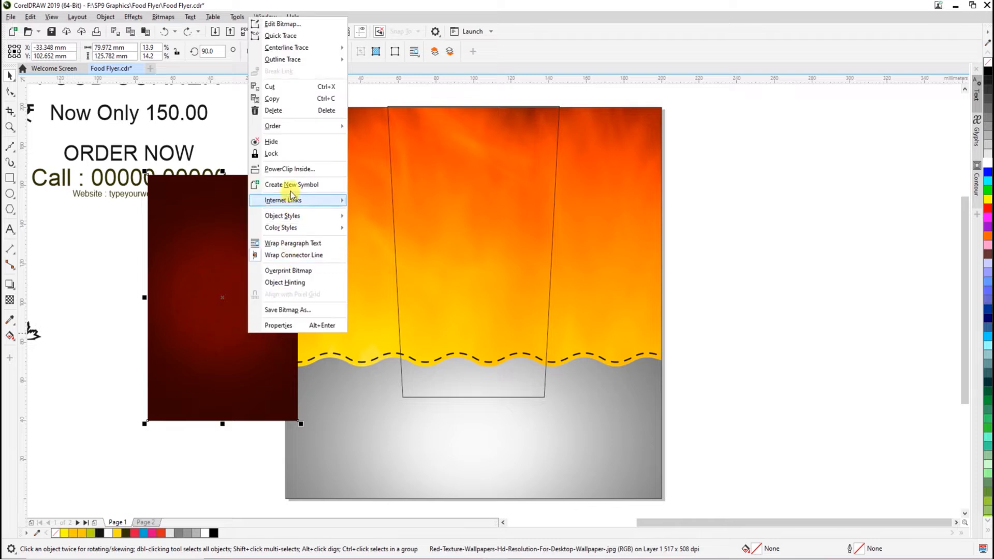
{"action": "left_click", "coordinate": [283, 167]}
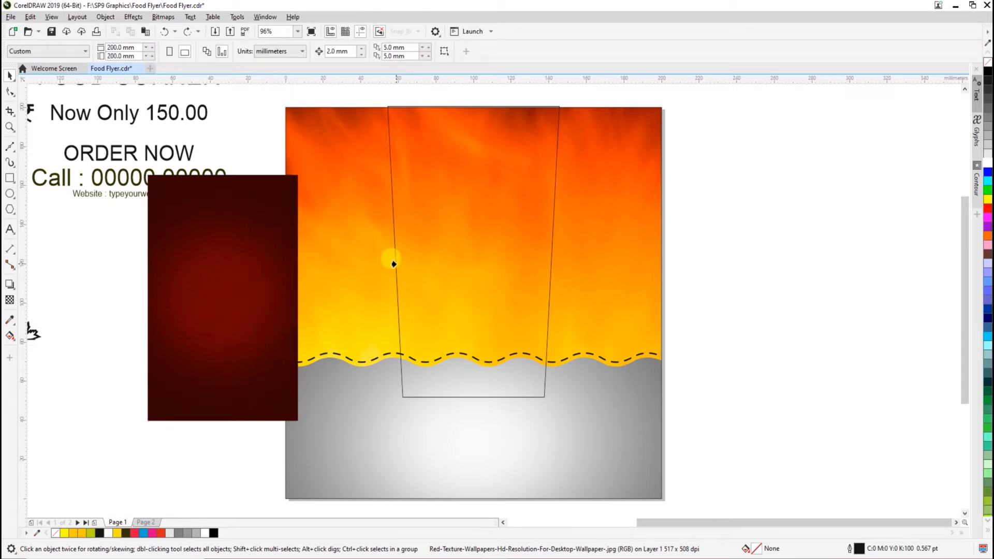
{"action": "left_click", "coordinate": [399, 384]}
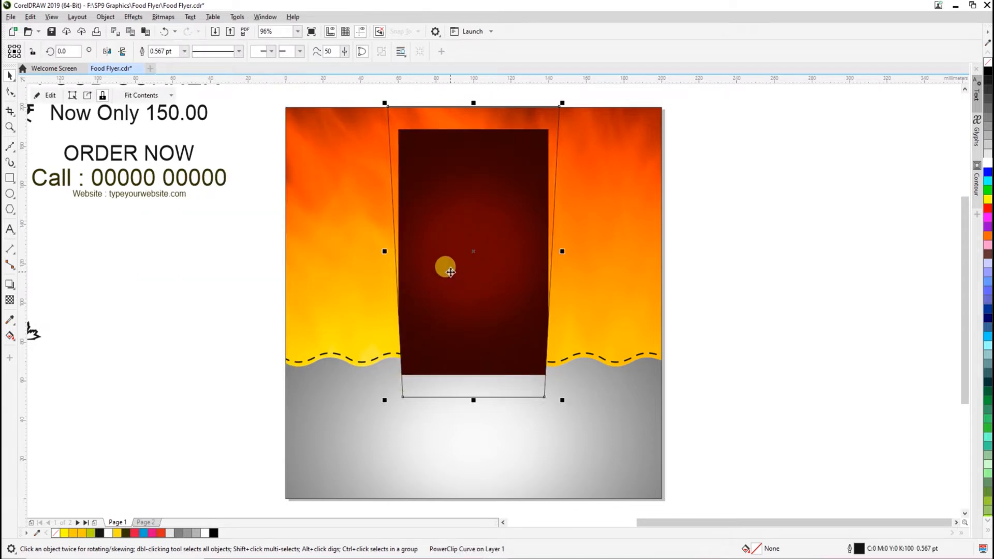
Enlarge the clipped red texture to about 98 x 154 mm so it covers the tapered panel, and finish editing its contents.
{"action": "left_click", "coordinate": [446, 270], "text": "ctrl"}
{"action": "left_click_drag", "start_coordinate": [551, 378], "coordinate": [576, 408]}
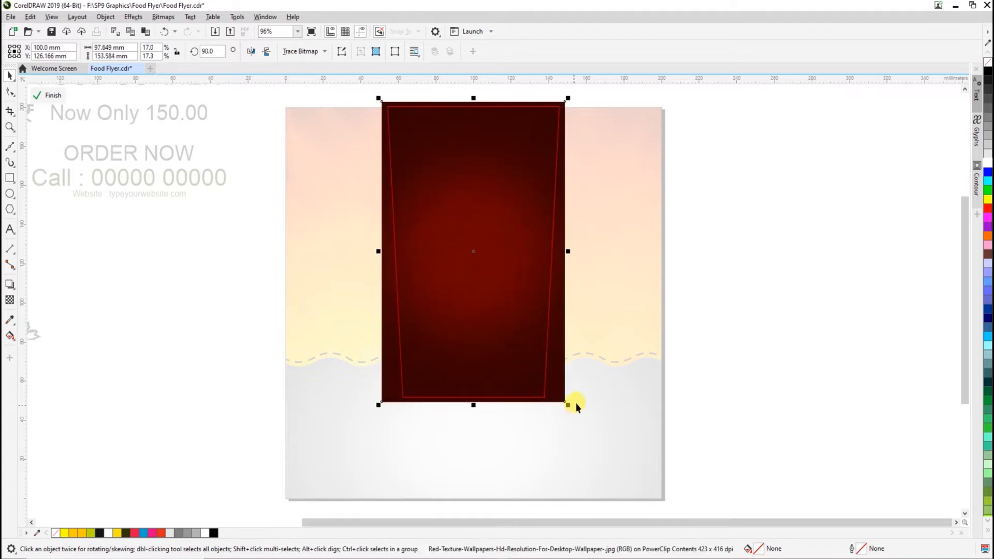
{"action": "left_click", "coordinate": [730, 358], "text": "ctrl"}
Move the red panel into the page frame's contents and bring the gray wave-edged section in front of it.
{"action": "key", "text": "ctrl+x"}
{"action": "left_click", "coordinate": [591, 337], "text": "ctrl"}
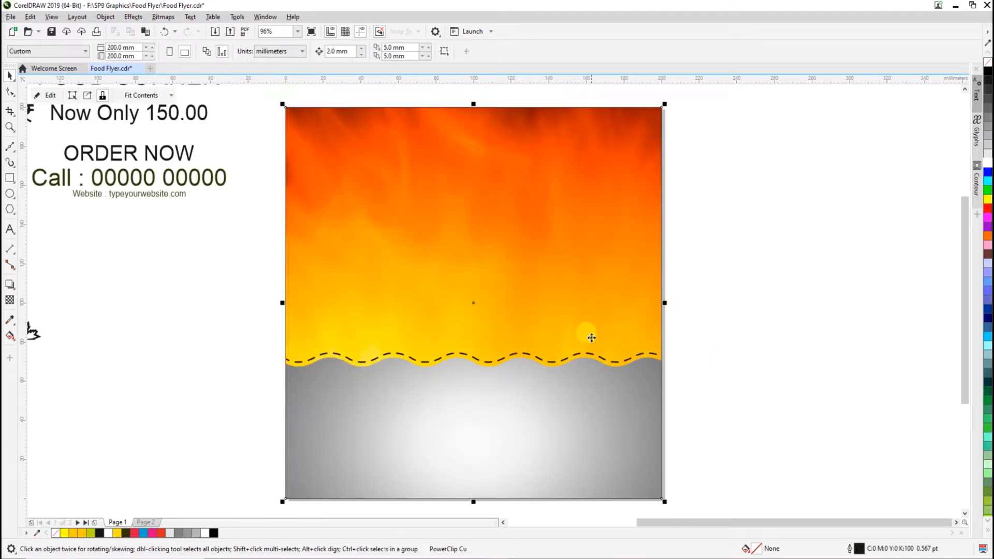
{"action": "key", "text": "ctrl+v"}
{"action": "left_click_drag", "start_coordinate": [237, 310], "coordinate": [737, 501]}
{"action": "key", "text": "shift+Page_Up"}
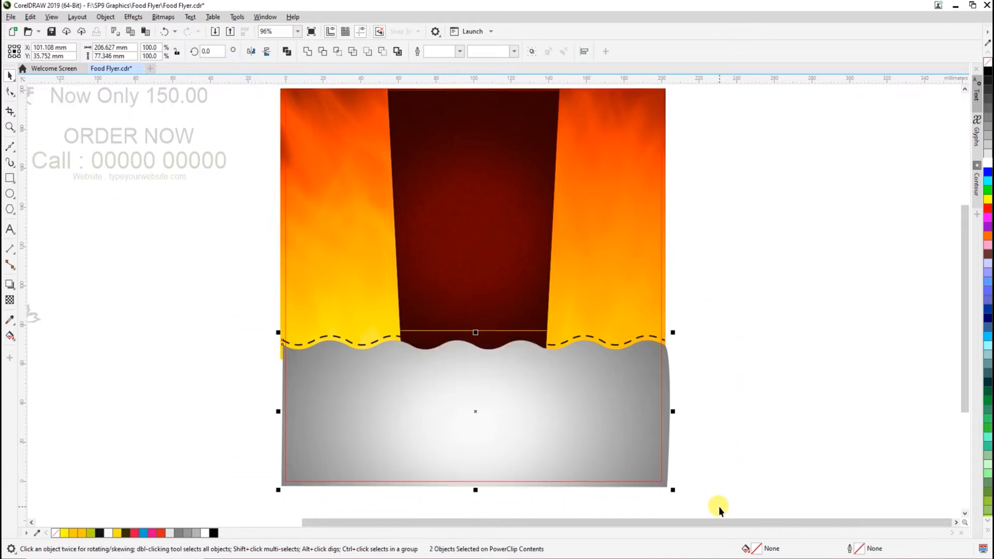
{"action": "left_click", "coordinate": [746, 399], "text": "ctrl"}
{"action": "left_click", "coordinate": [732, 397]}
Remove the outline from the page-sized frame and deselect it.
{"action": "scroll", "coordinate": [720, 392], "scroll_direction": "down", "scroll_amount": 2}
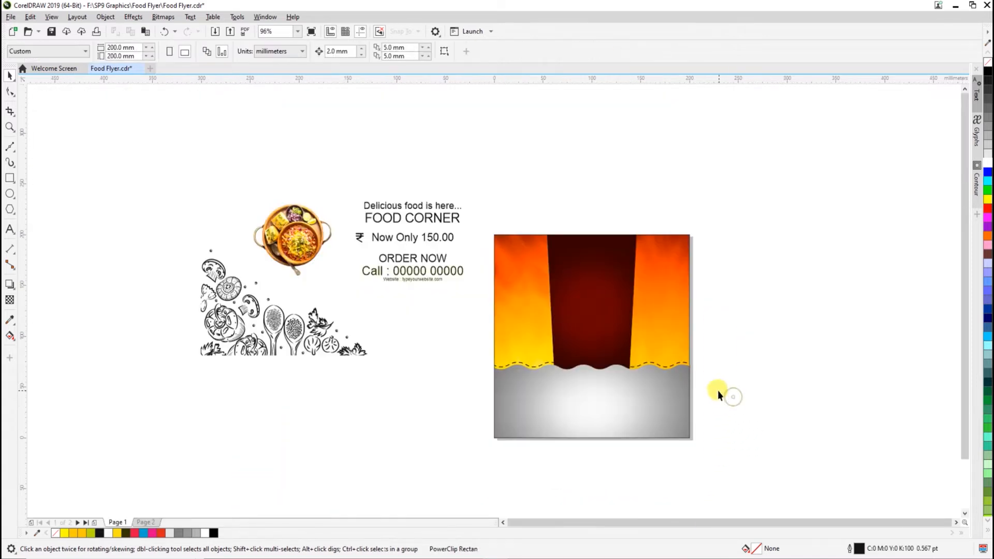
{"action": "scroll", "coordinate": [737, 393], "scroll_direction": "up", "scroll_amount": 2}
{"action": "key", "text": "space"}
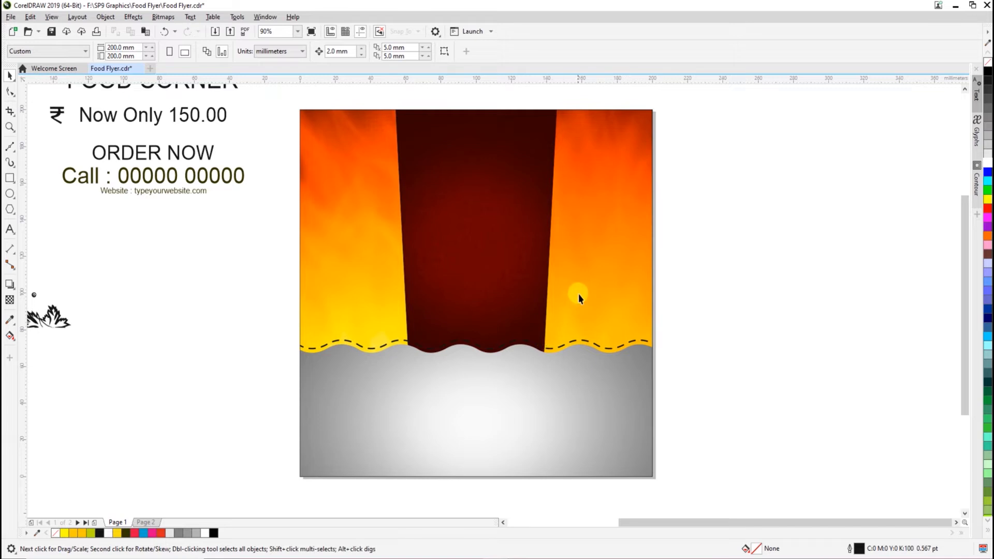
{"action": "left_click", "coordinate": [577, 284]}
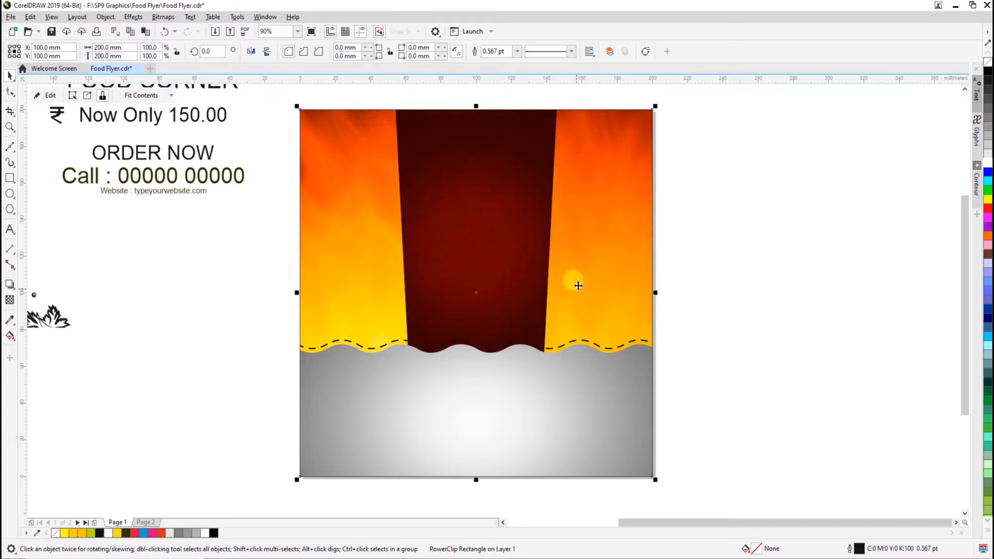
{"action": "right_click", "coordinate": [55, 532]}
{"action": "left_click", "coordinate": [830, 368]}
Place the food platter image over the panel's lower end, enlarge it to about 124 x 109 mm and center it horizontally on the flyer.
{"action": "scroll", "coordinate": [565, 288], "scroll_direction": "down", "scroll_amount": 2}
{"action": "key", "text": "F2"}
{"action": "left_click_drag", "start_coordinate": [112, 137], "coordinate": [750, 416]}
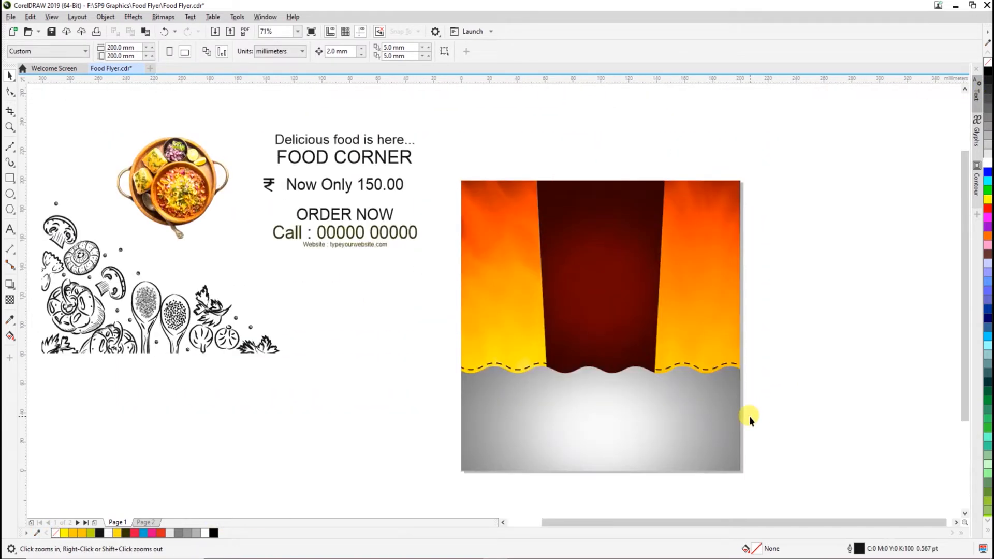
{"action": "left_click", "coordinate": [180, 180]}
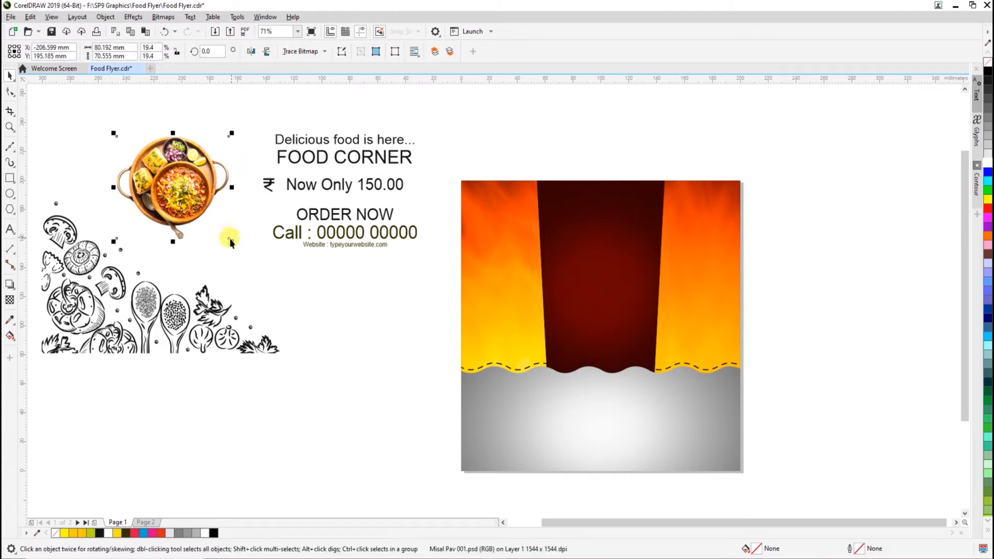
{"action": "left_click", "coordinate": [328, 306]}
{"action": "left_click_drag", "start_coordinate": [200, 200], "coordinate": [637, 369]}
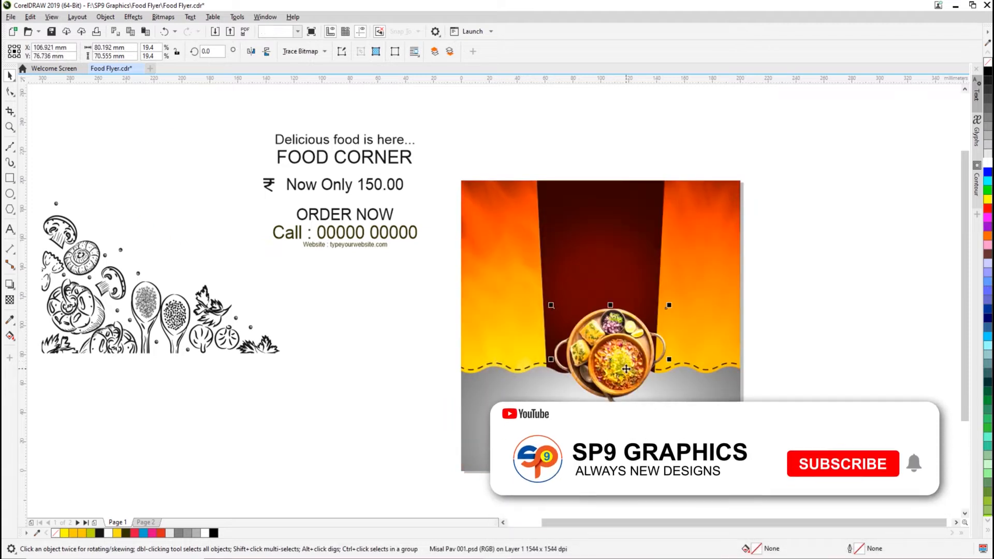
{"action": "left_click_drag", "start_coordinate": [669, 413], "coordinate": [700, 442]}
{"action": "left_click_drag", "start_coordinate": [637, 409], "coordinate": [610, 374]}
{"action": "left_click", "coordinate": [623, 198], "text": "shift"}
{"action": "key", "text": "c"}
{"action": "left_click", "coordinate": [806, 351]}
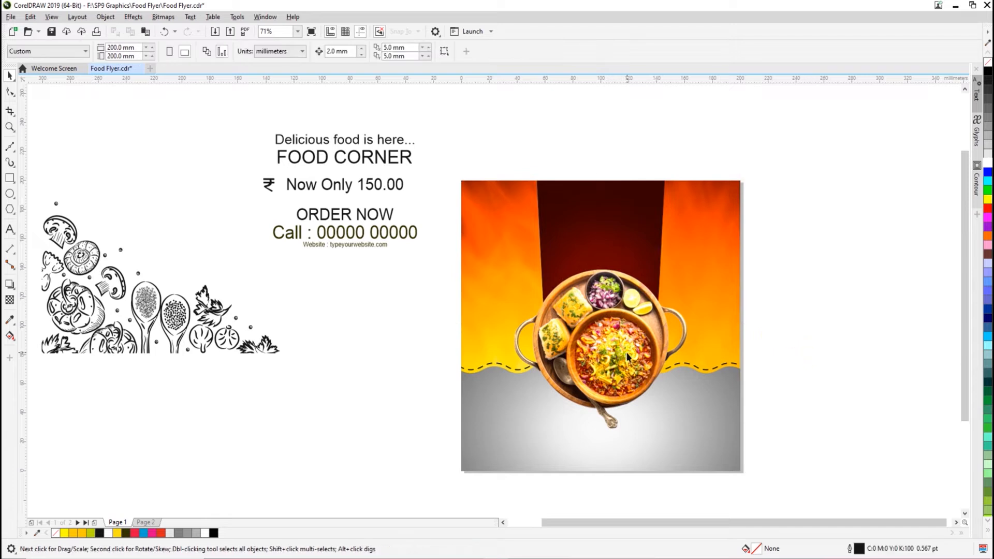
Duplicate the food platter image horizontally to the right of the flyer.
{"action": "left_click", "coordinate": [627, 360]}
{"action": "left_click", "coordinate": [786, 407]}
{"action": "left_click", "coordinate": [590, 369]}
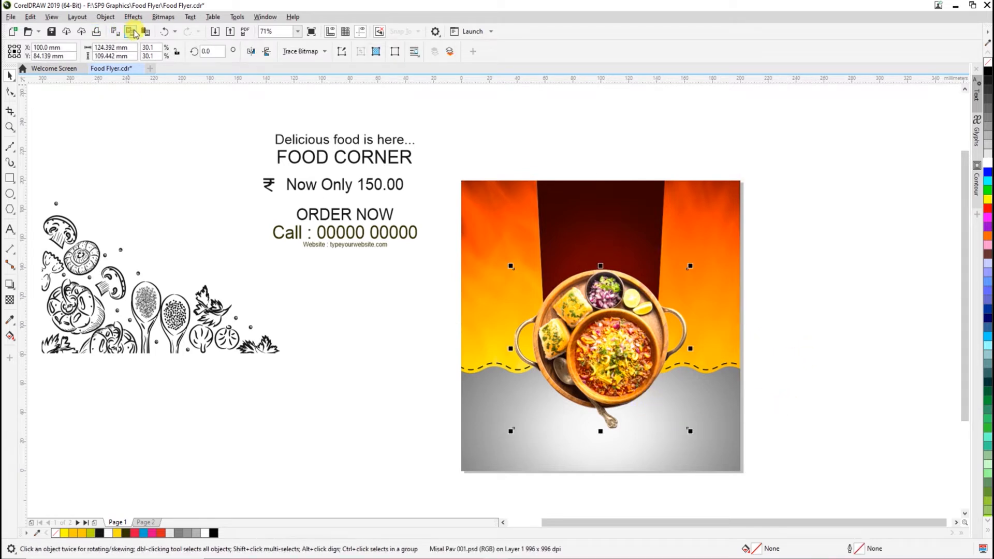
{"action": "left_click_drag", "start_coordinate": [678, 410], "coordinate": [873, 410]}
{"action": "right_click", "coordinate": [874, 410]}
Turn the original platter image black with Contrast Enhancement by setting the upper output range compression to 1.
{"action": "key", "text": "z"}
{"action": "left_click_drag", "start_coordinate": [452, 212], "coordinate": [891, 466]}
{"action": "key", "text": "space"}
{"action": "left_click", "coordinate": [409, 386]}
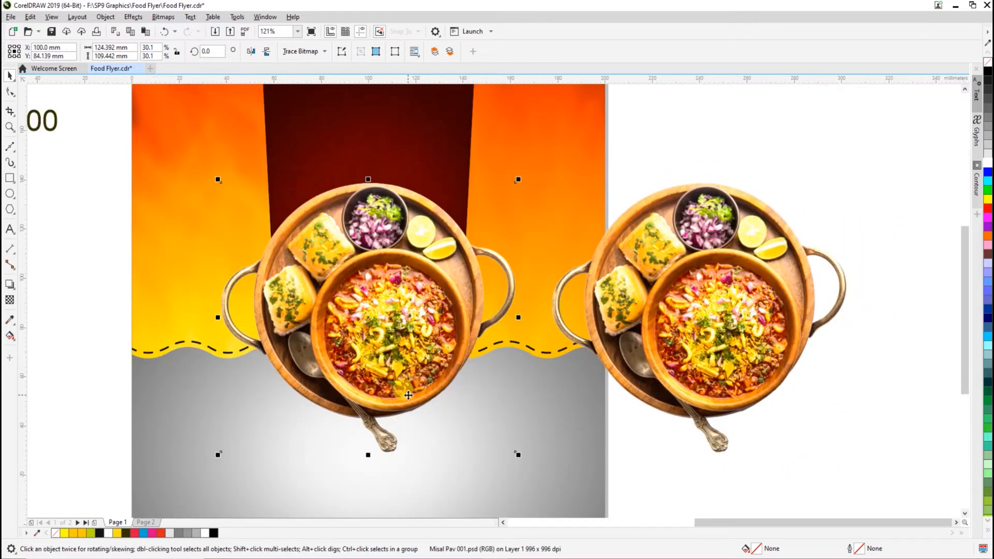
{"action": "left_click", "coordinate": [157, 18]}
{"action": "mouse_move", "coordinate": [133, 17]}
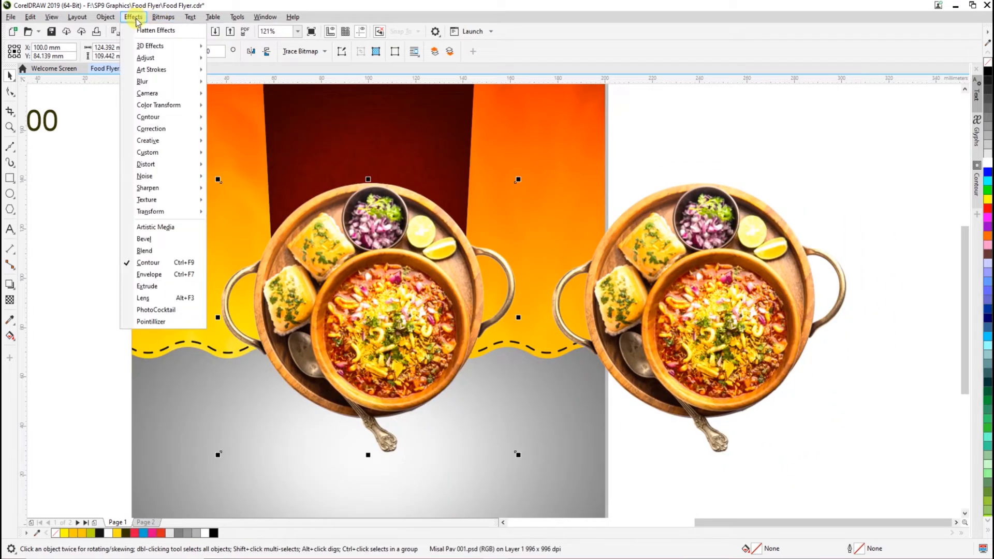
{"action": "mouse_move", "coordinate": [162, 59]}
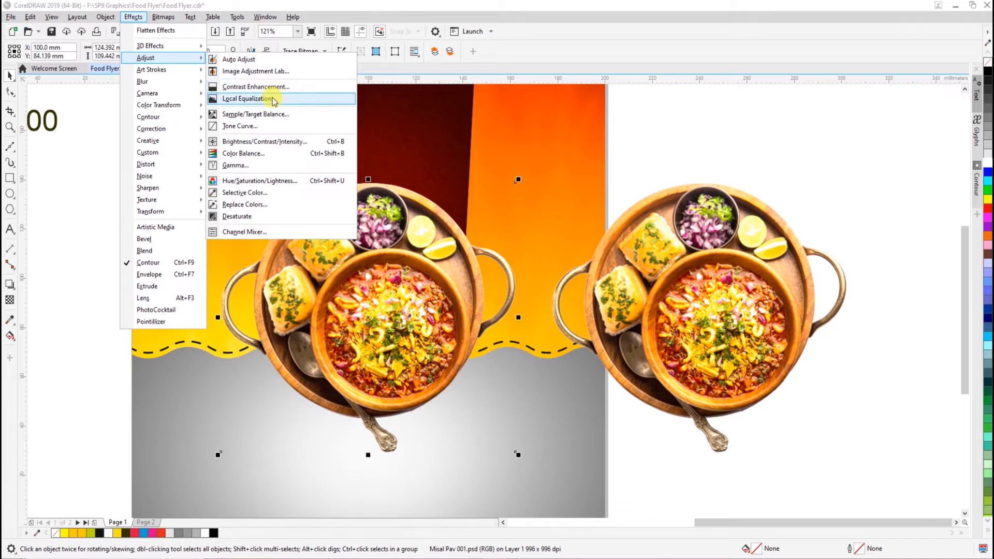
{"action": "left_click", "coordinate": [296, 94]}
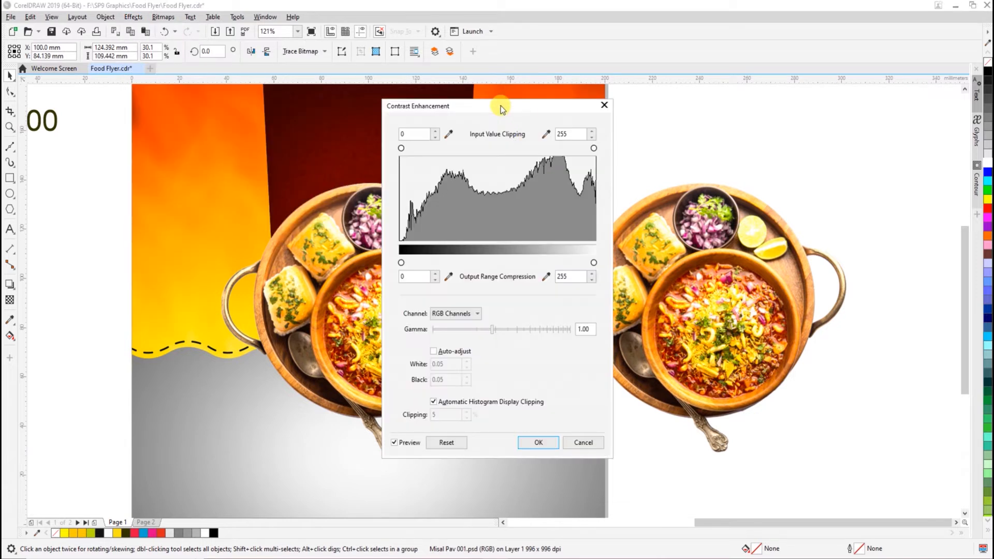
{"action": "left_click_drag", "start_coordinate": [799, 264], "coordinate": [605, 264]}
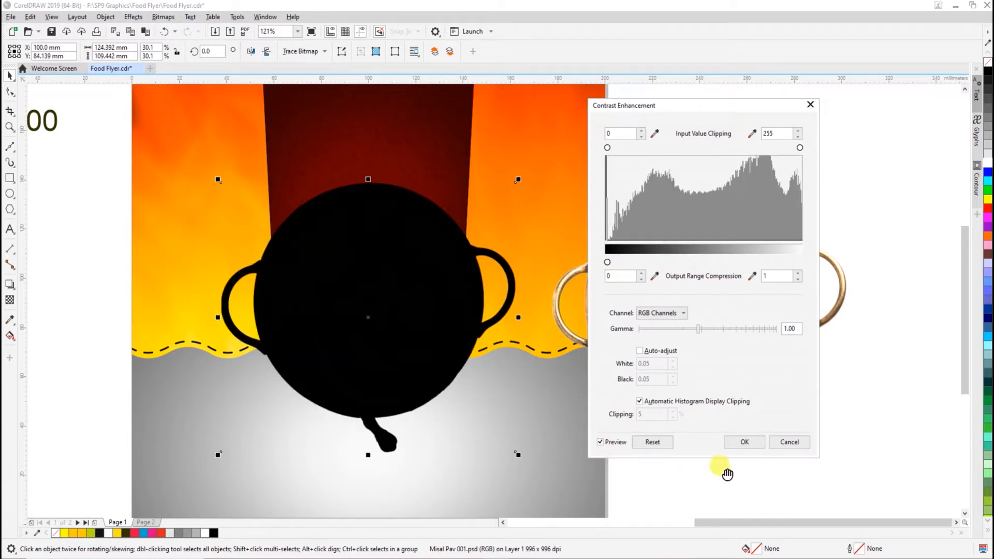
{"action": "left_click", "coordinate": [744, 442]}
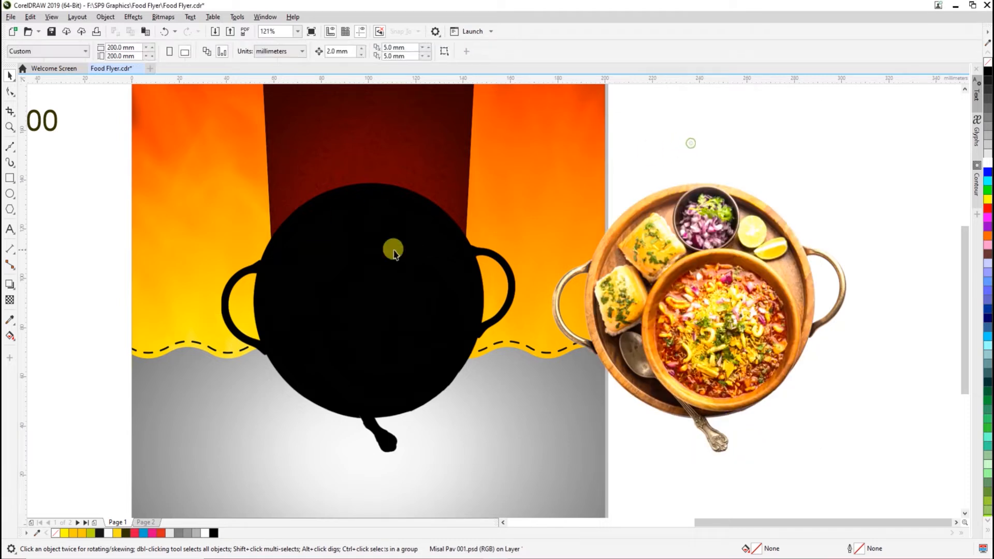
Outline-trace the black platter bitmap as line art with the default PowerTRACE settings.
{"action": "left_click", "coordinate": [311, 51]}
{"action": "mouse_move", "coordinate": [318, 93]}
{"action": "left_click", "coordinate": [392, 99]}
{"action": "left_click", "coordinate": [462, 311]}
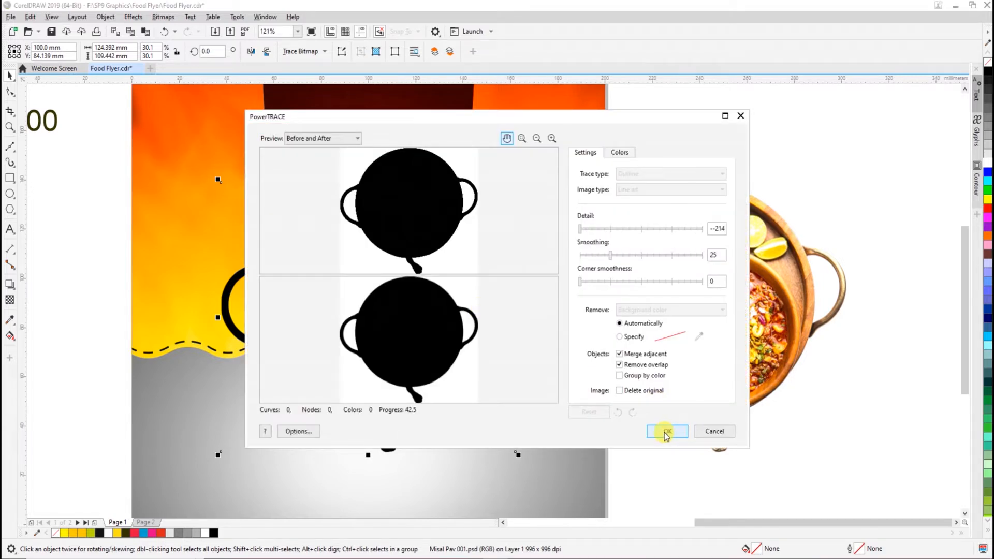
{"action": "left_click", "coordinate": [668, 432]}
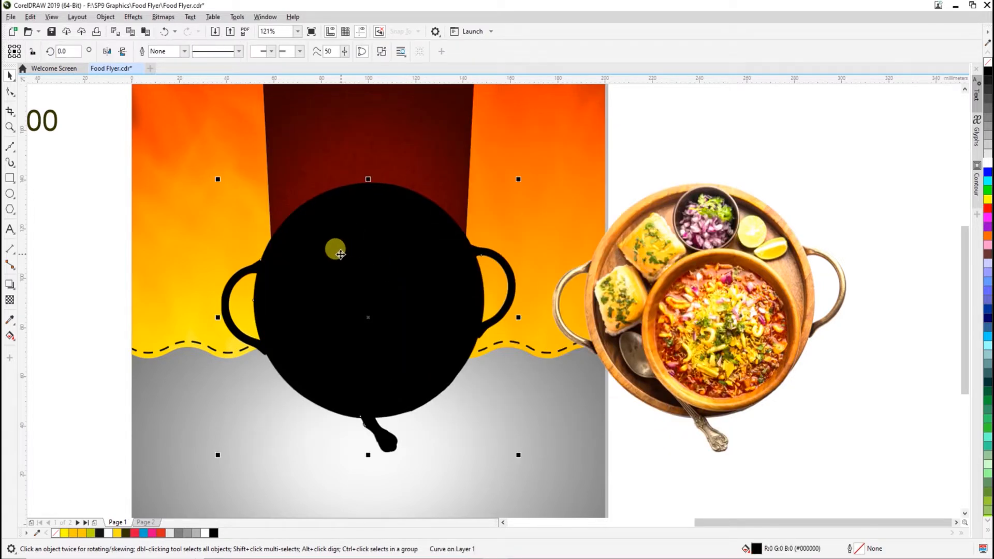
Shift the traced silhouette slightly aside and delete the black platter bitmap beneath it.
{"action": "left_click_drag", "start_coordinate": [331, 256], "coordinate": [366, 256]}
{"action": "left_click", "coordinate": [275, 247]}
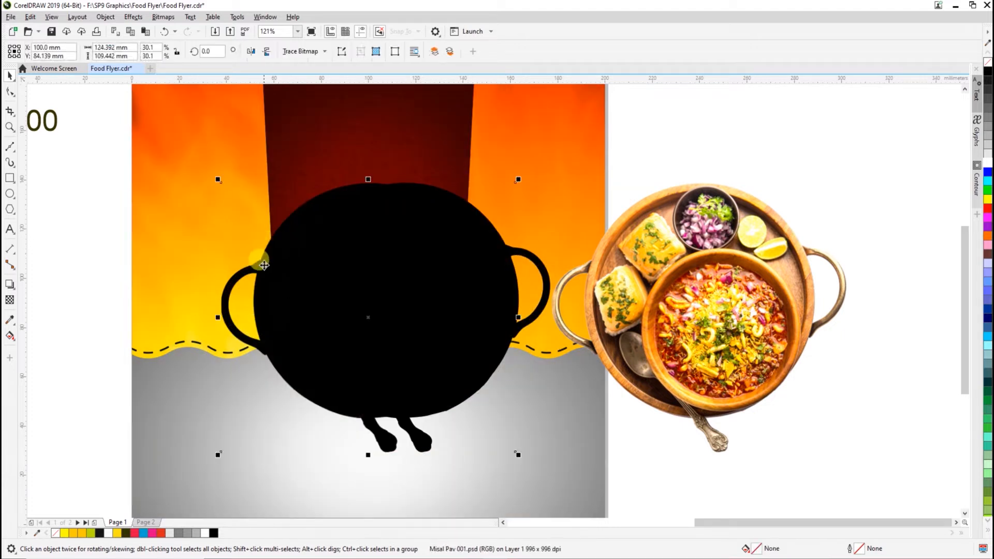
{"action": "key", "text": "Delete"}
Fill the traced platter silhouette with white and center it horizontally on the flyer.
{"action": "left_click", "coordinate": [349, 304]}
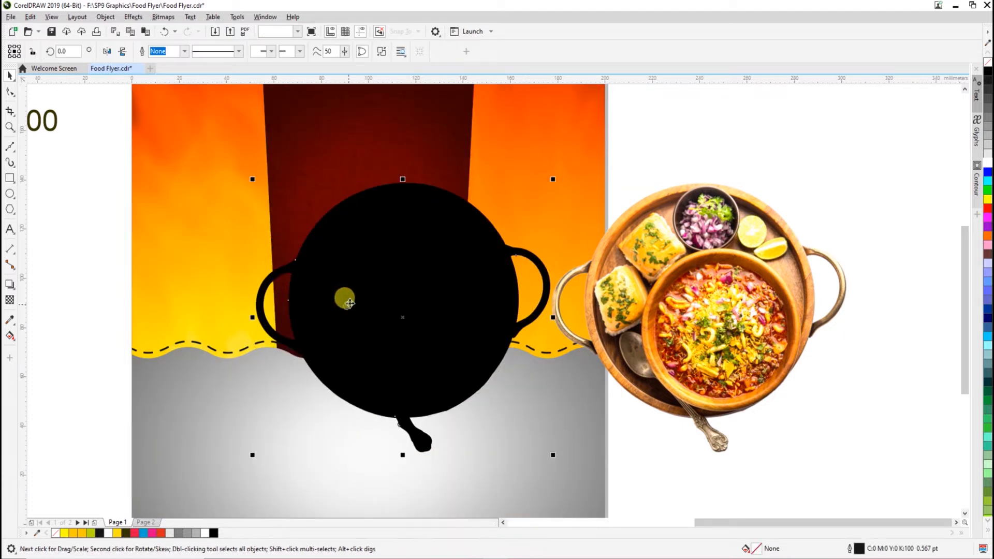
{"action": "left_click", "coordinate": [987, 164]}
{"action": "left_click", "coordinate": [326, 163], "text": "shift"}
{"action": "key", "text": "c"}
{"action": "left_click", "coordinate": [701, 127]}
Apply a one-step outside contour with a 2.5 mm offset to the white platter silhouette.
{"action": "left_click", "coordinate": [438, 257]}
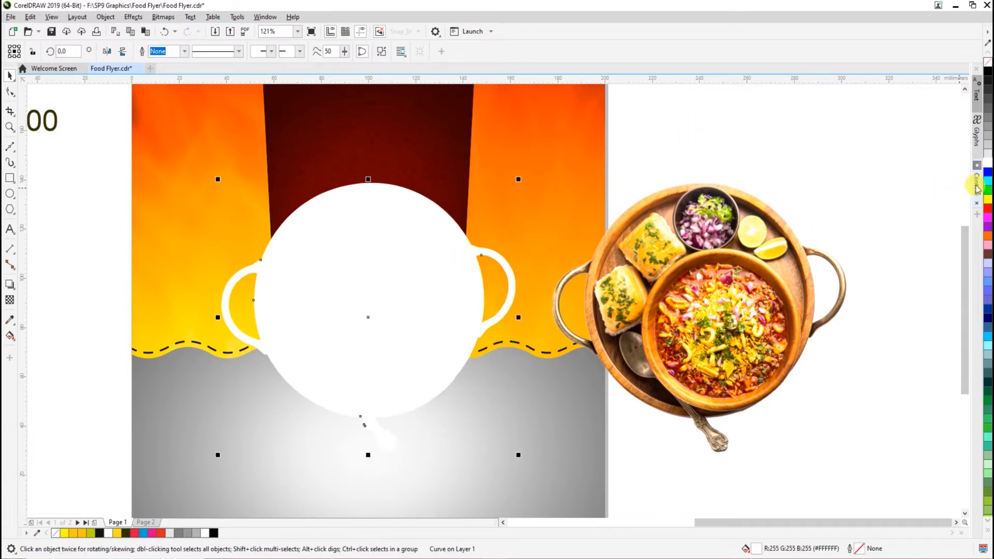
{"action": "left_click", "coordinate": [976, 186]}
{"action": "left_click", "coordinate": [321, 265]}
{"action": "left_click", "coordinate": [577, 162]}
{"action": "left_click", "coordinate": [291, 241]}
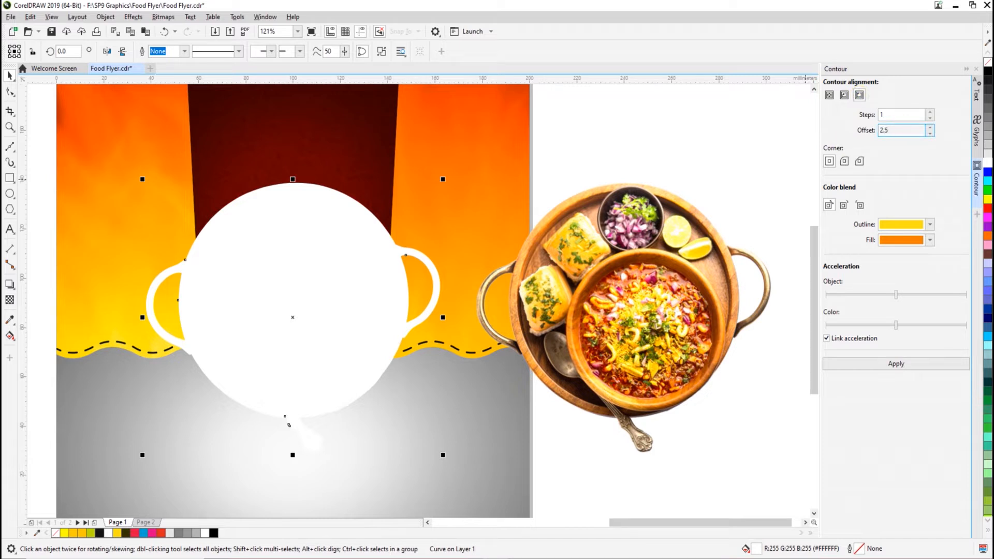
{"action": "left_click", "coordinate": [914, 368]}
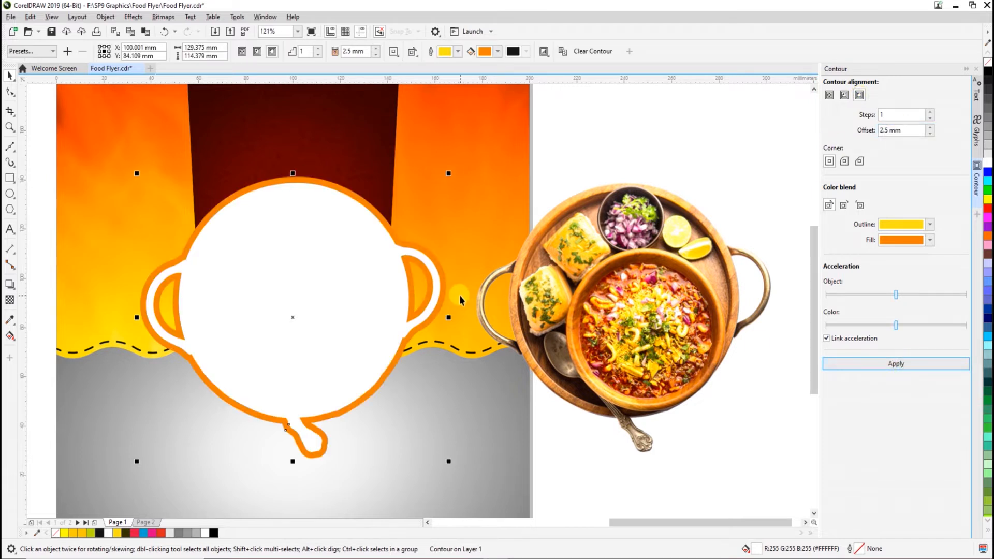
Set the platter contour's fill color to white.
{"action": "left_click_drag", "start_coordinate": [358, 196], "coordinate": [365, 194]}
{"action": "key", "text": "ctrl+z"}
{"action": "left_click", "coordinate": [498, 52]}
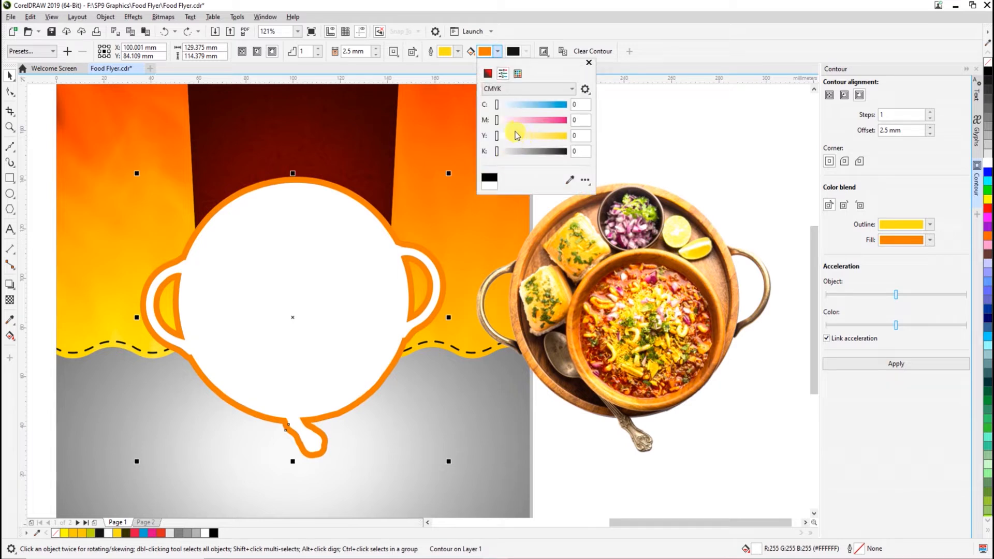
{"action": "left_click", "coordinate": [717, 162]}
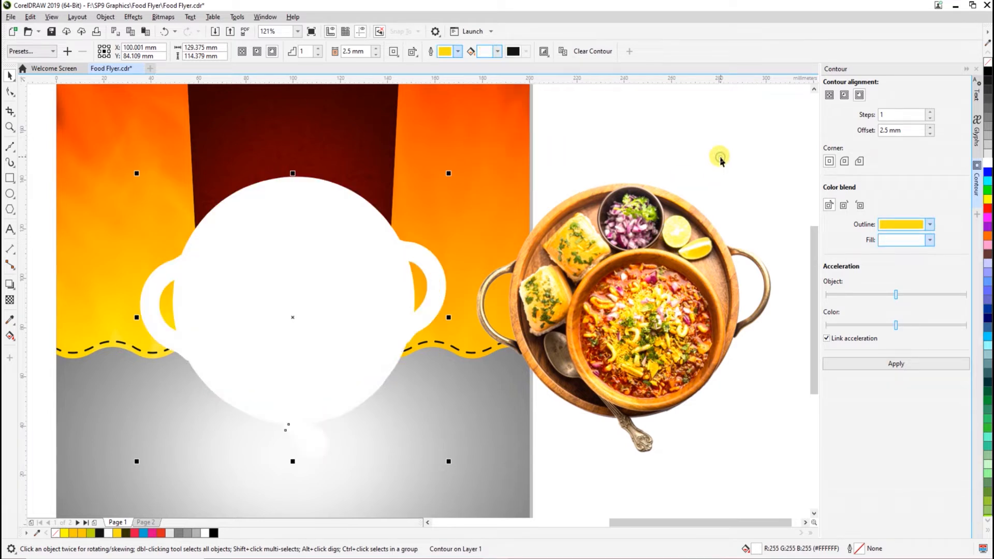
{"action": "left_click", "coordinate": [677, 157]}
Center the food platter photo horizontally over the white contoured silhouette.
{"action": "left_click", "coordinate": [637, 252]}
{"action": "left_click", "coordinate": [367, 267], "text": "shift"}
{"action": "key", "text": "c"}
{"action": "key", "text": "ctrl+z"}
{"action": "left_click", "coordinate": [706, 147]}
{"action": "left_click", "coordinate": [658, 232]}
{"action": "left_click", "coordinate": [329, 324], "text": "shift"}
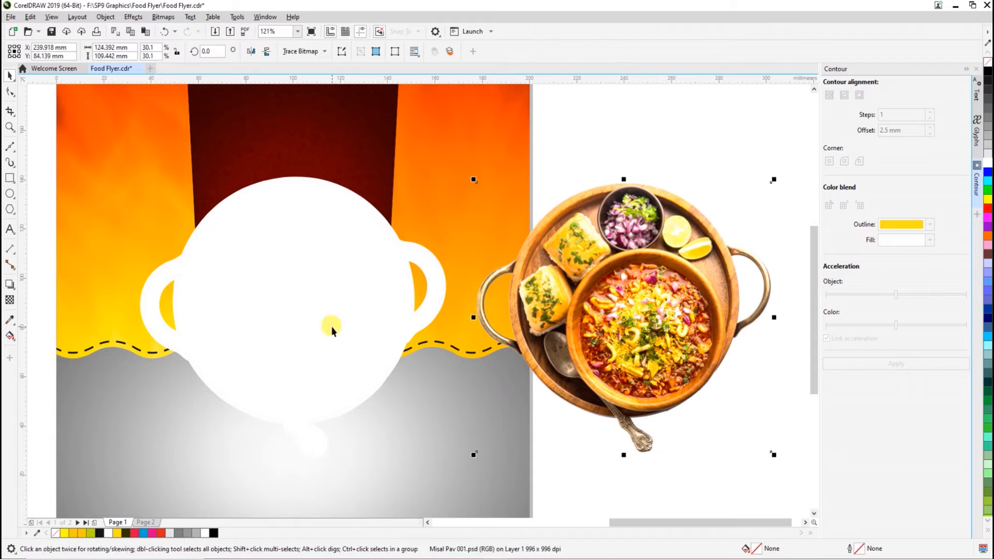
{"action": "key", "text": "c"}
{"action": "left_click", "coordinate": [557, 350]}
Bring the vegetable and spoon line artwork onto the flyer and align it to the flyer's bottom and left edges.
{"action": "scroll", "coordinate": [558, 350], "scroll_direction": "down", "scroll_amount": 2}
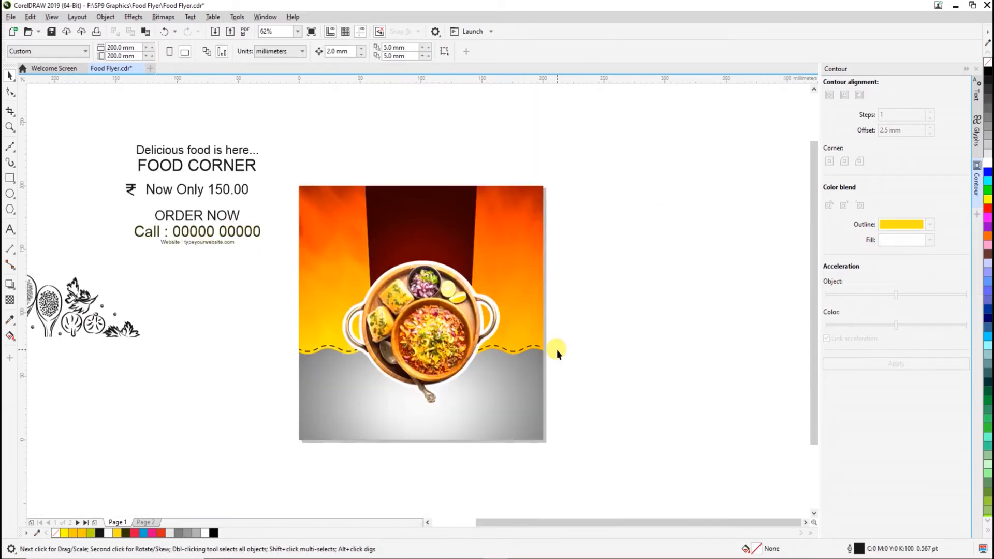
{"action": "scroll", "coordinate": [573, 350], "scroll_direction": "down", "scroll_amount": 2}
{"action": "key", "text": "F2"}
{"action": "left_click_drag", "start_coordinate": [239, 216], "coordinate": [648, 410]}
{"action": "left_click", "coordinate": [163, 333]}
{"action": "left_click_drag", "start_coordinate": [164, 332], "coordinate": [449, 432]}
{"action": "key", "text": "F2"}
{"action": "left_click_drag", "start_coordinate": [271, 306], "coordinate": [686, 462]}
{"action": "mouse_move", "coordinate": [469, 191]}
{"action": "left_mouse_down"}
{"action": "mouse_move", "coordinate": [378, 234]}
{"action": "mouse_move", "coordinate": [302, 338]}
{"action": "left_mouse_up"}
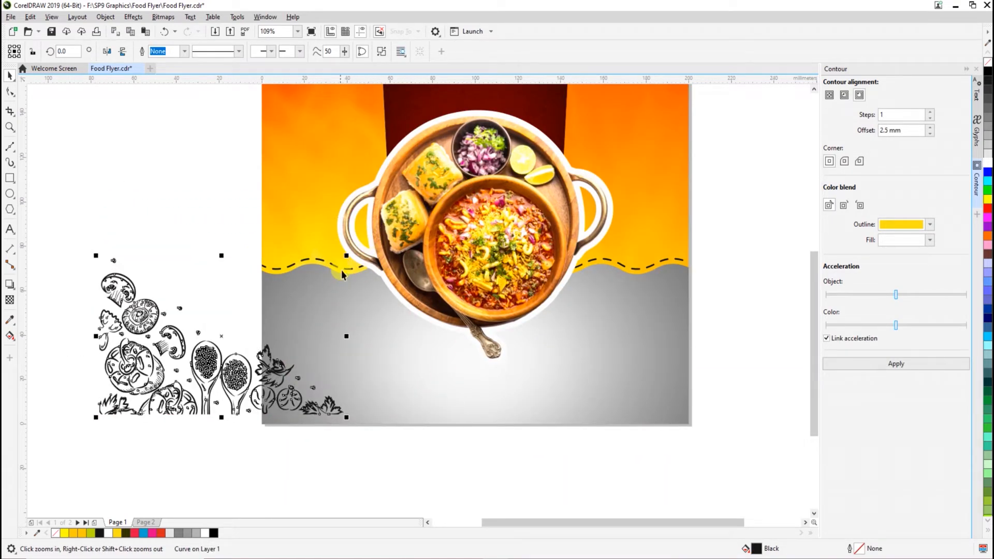
{"action": "left_click", "coordinate": [433, 408], "text": "shift"}
{"action": "key", "text": "b"}
{"action": "key", "text": "l"}
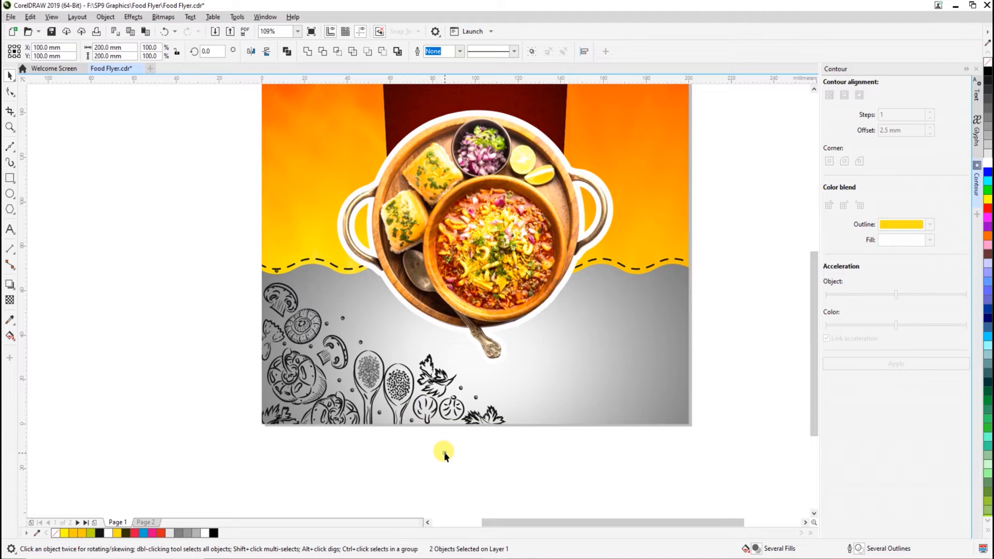
{"action": "left_click", "coordinate": [444, 454]}
Scale the line artwork down slightly and apply a uniform transparency of 50 to it.
{"action": "left_click", "coordinate": [417, 381]}
{"action": "left_click_drag", "start_coordinate": [509, 264], "coordinate": [484, 281]}
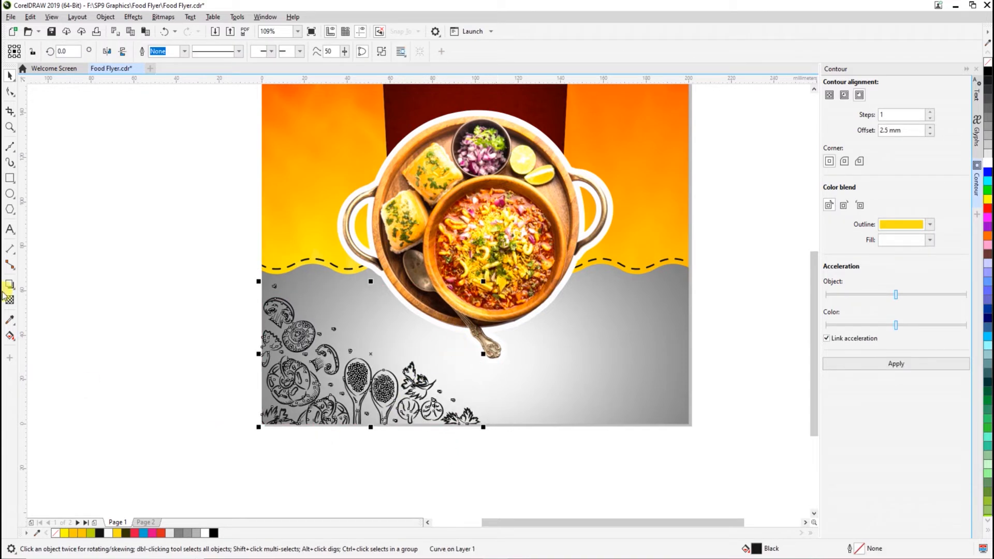
{"action": "left_click", "coordinate": [9, 299]}
{"action": "left_click", "coordinate": [30, 50]}
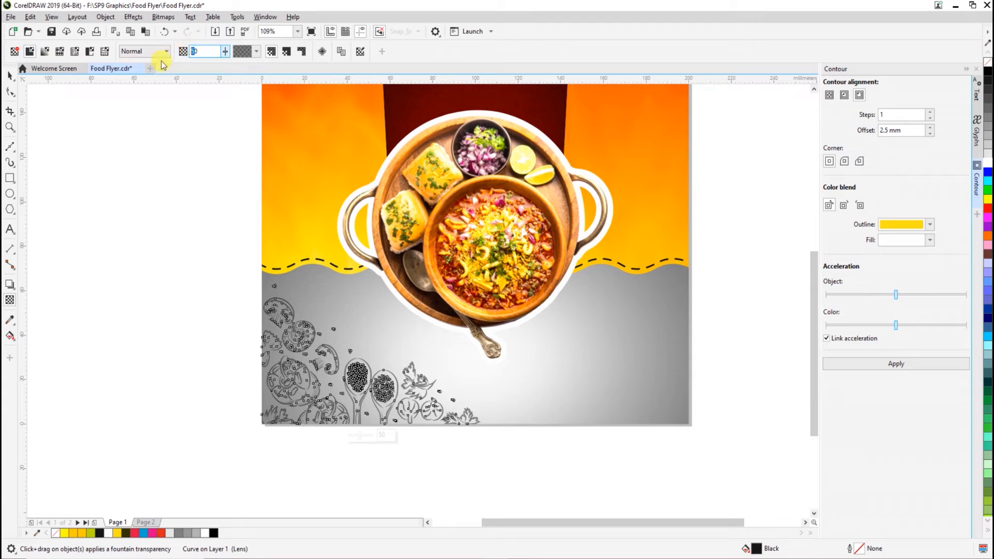
{"action": "key", "text": "Return"}
{"action": "key", "text": "space"}
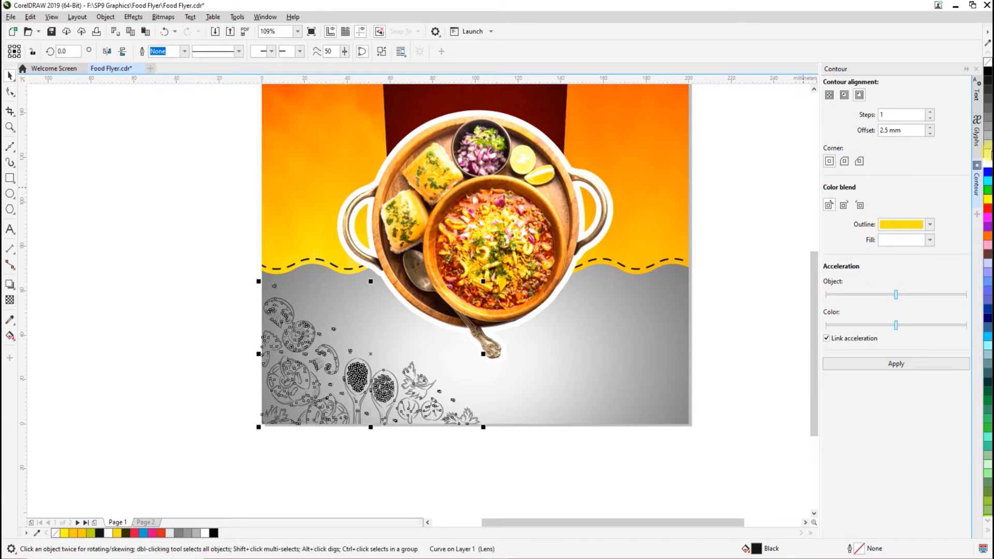
Fill the transparent line artwork with medium gray #808080.
{"action": "key", "text": "Escape"}
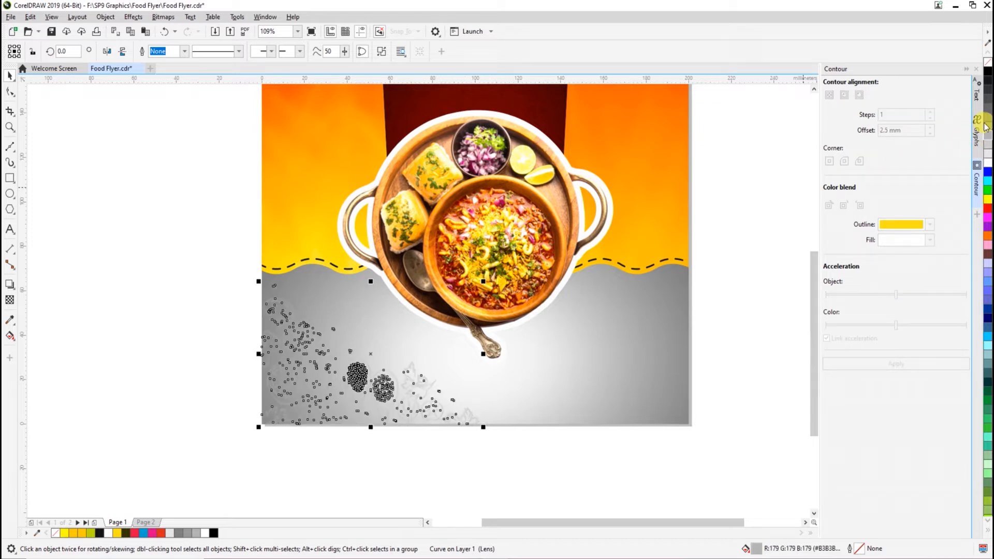
{"action": "left_click", "coordinate": [391, 408]}
{"action": "left_click", "coordinate": [538, 462]}
{"action": "left_click", "coordinate": [393, 405]}
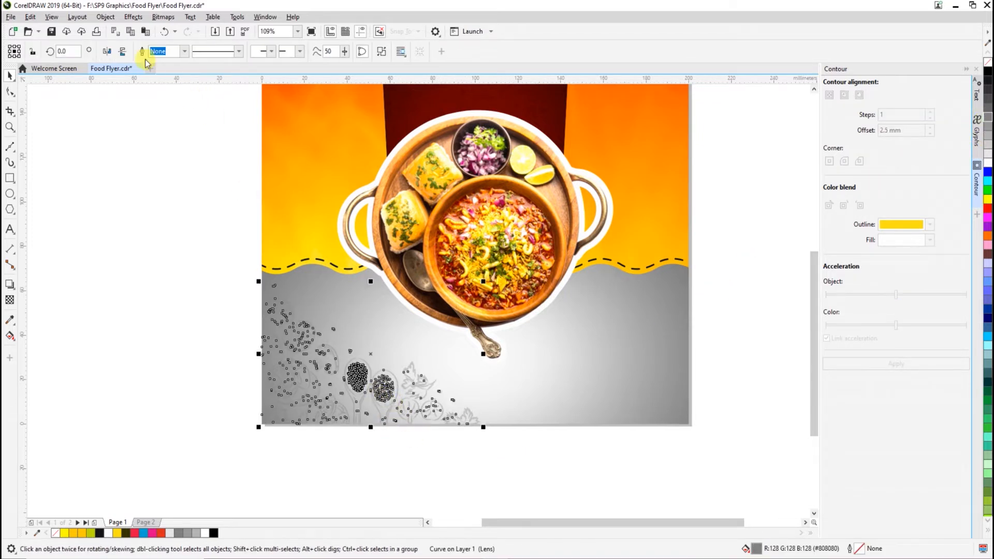
Duplicate the gray line artwork, mirror the copy horizontally and align it to the flyer's right edge.
{"action": "mouse_move", "coordinate": [389, 410]}
{"action": "left_mouse_down"}
{"action": "mouse_move", "coordinate": [382, 395]}
{"action": "mouse_move", "coordinate": [574, 402]}
{"action": "left_mouse_up"}
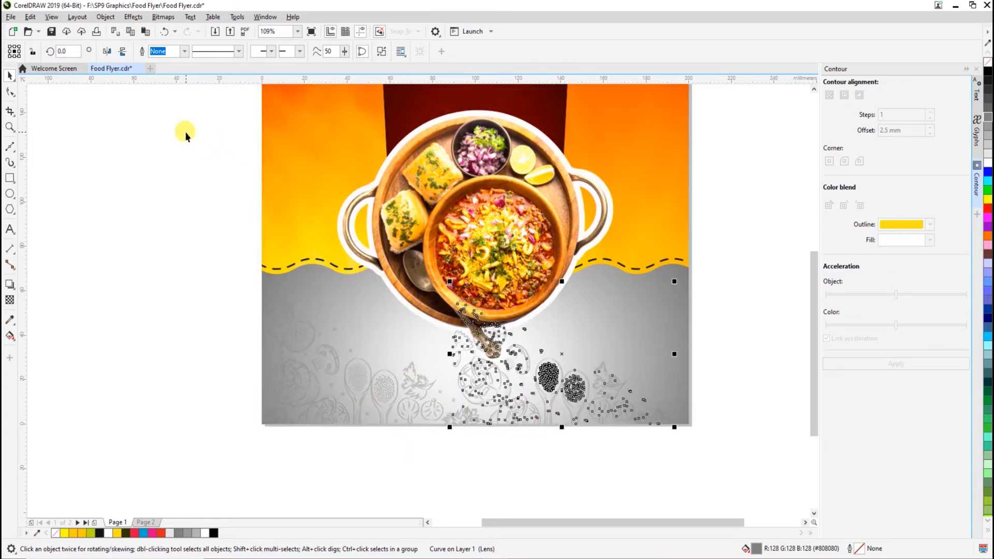
{"action": "left_click", "coordinate": [107, 53]}
{"action": "left_click", "coordinate": [609, 293], "text": "shift"}
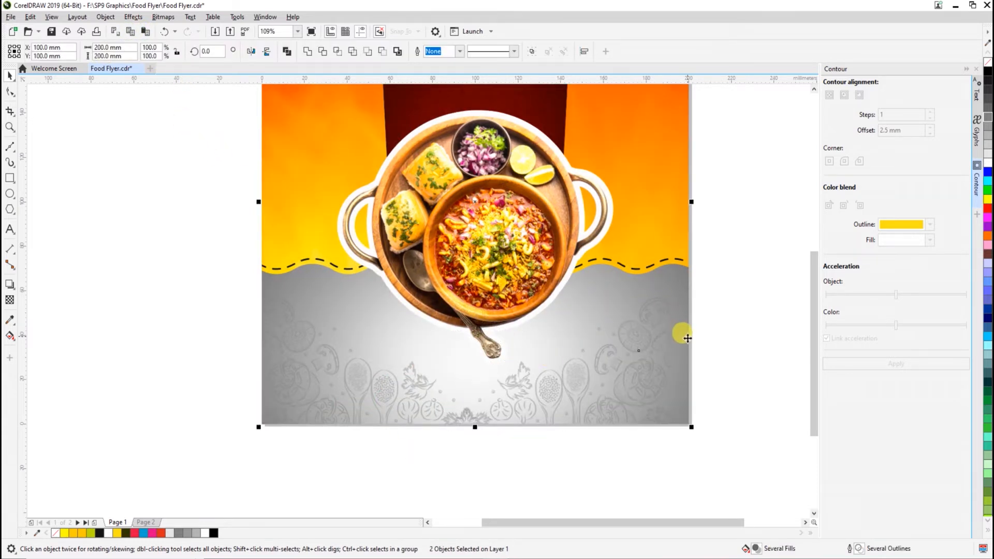
{"action": "left_click", "coordinate": [570, 455]}
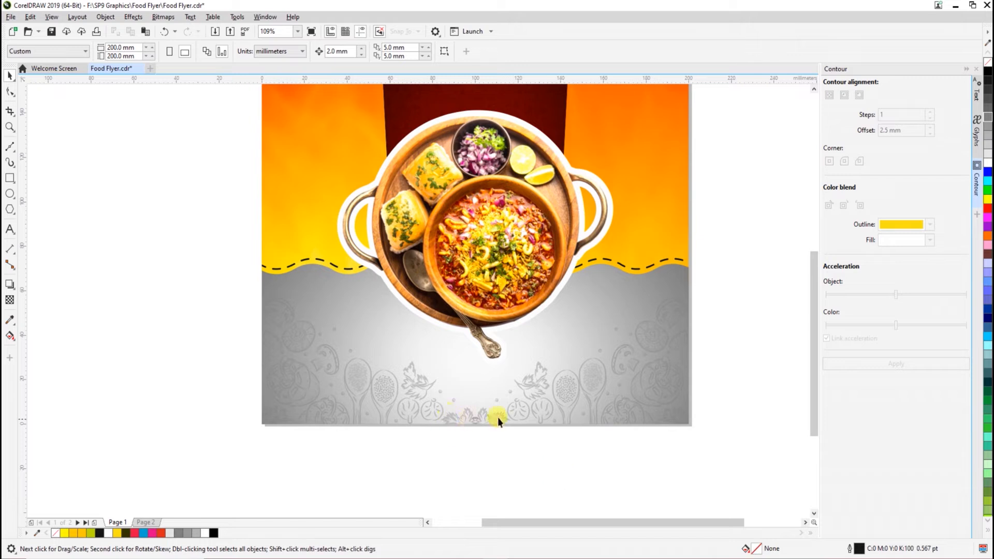
Scale both line artworks down slightly together and realign the mirrored copy to the flyer's right edge.
{"action": "left_click", "coordinate": [517, 402]}
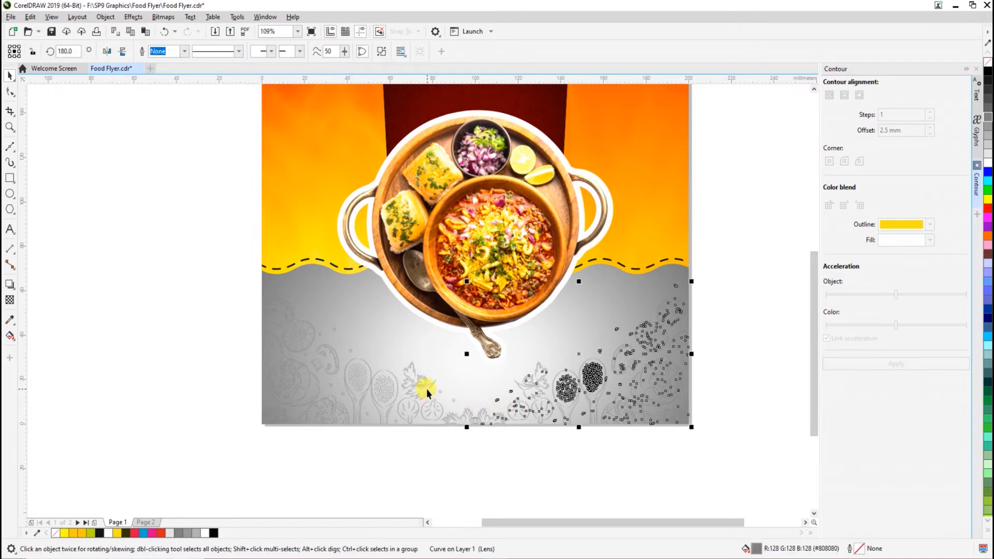
{"action": "left_click", "coordinate": [502, 394], "text": "shift"}
{"action": "left_click_drag", "start_coordinate": [692, 282], "coordinate": [656, 288]}
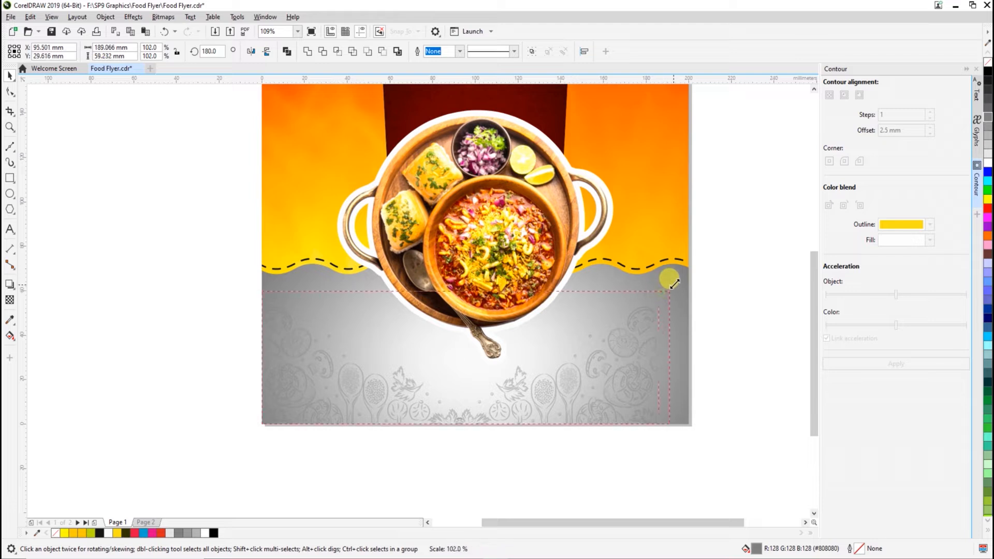
{"action": "left_click", "coordinate": [669, 324]}
{"action": "left_click", "coordinate": [646, 284], "text": "shift"}
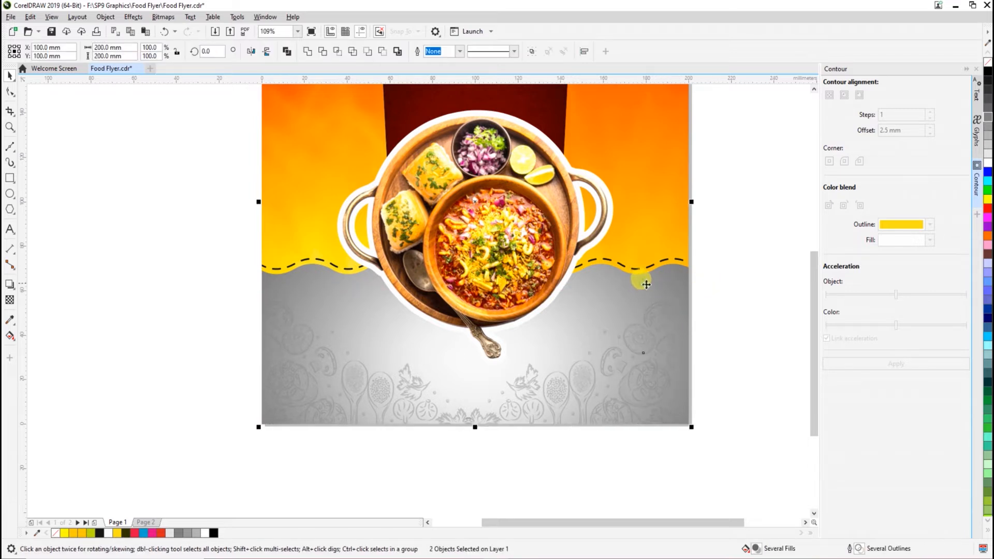
{"action": "left_click", "coordinate": [737, 343]}
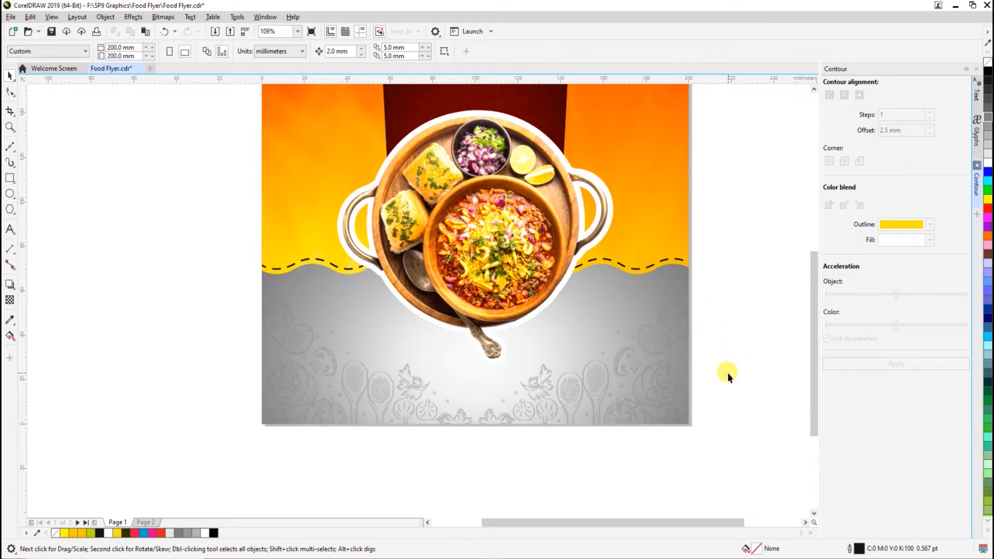
Move the "Delicious food is here..." and "FOOD CORNER" texts onto the dark red panel and shrink them to fit its width.
{"action": "scroll", "coordinate": [729, 371], "scroll_direction": "down", "scroll_amount": 3}
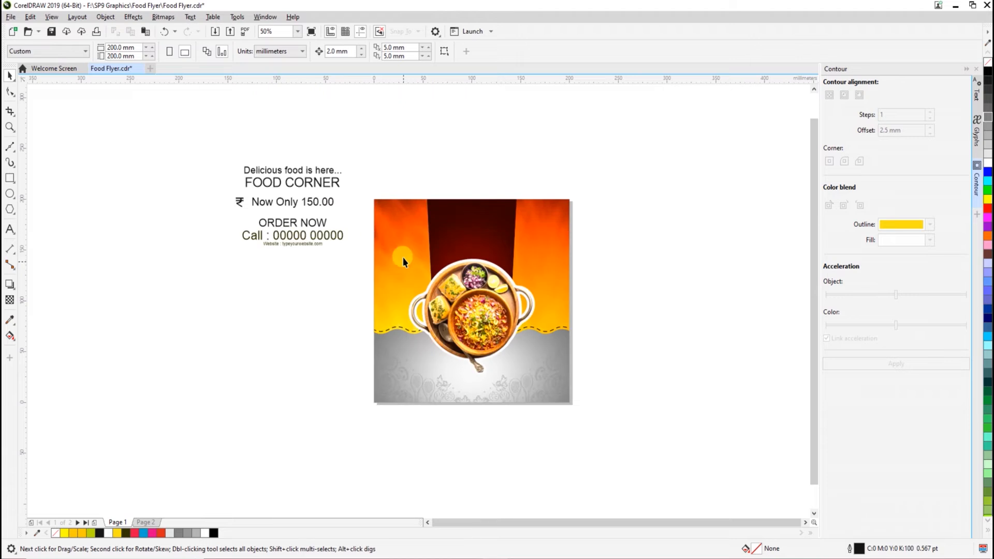
{"action": "scroll", "coordinate": [669, 344], "scroll_direction": "up", "scroll_amount": 2}
{"action": "left_click", "coordinate": [241, 129]}
{"action": "left_click", "coordinate": [244, 156], "text": "shift"}
{"action": "left_click_drag", "start_coordinate": [228, 138], "coordinate": [482, 210]}
{"action": "key", "text": "z"}
{"action": "left_click_drag", "start_coordinate": [369, 149], "coordinate": [667, 303]}
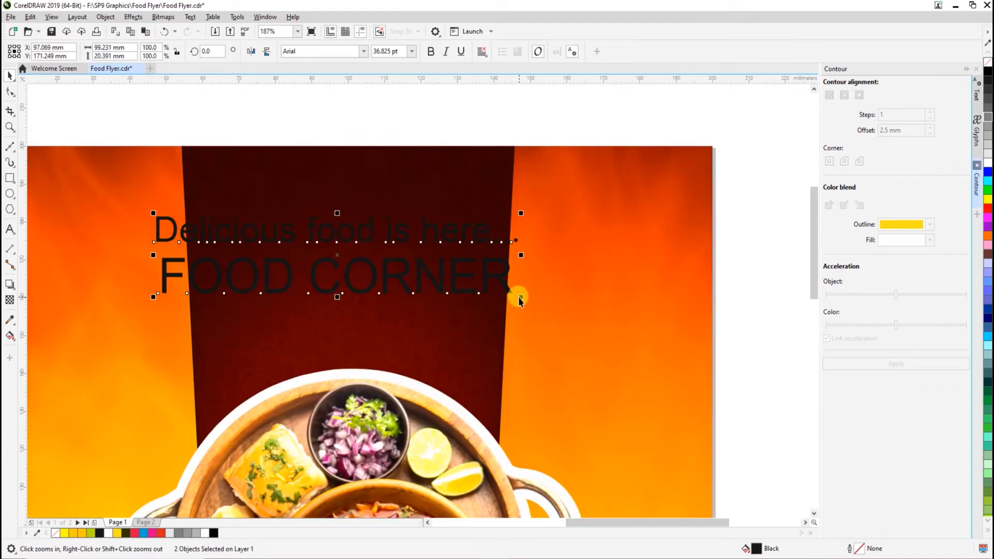
{"action": "left_click_drag", "start_coordinate": [521, 298], "coordinate": [474, 293]}
Set the tagline in Golden Hills DEMO, enlarge it to about 29 pt, fill it with white and center it on the flyer.
{"action": "left_click", "coordinate": [383, 230]}
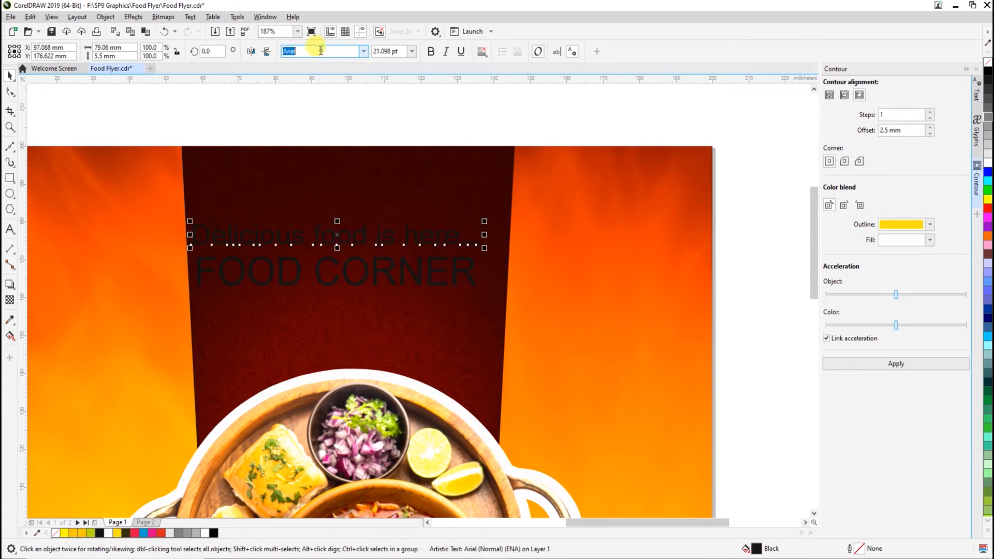
{"action": "type", "text": "Golden Hills DEMO"}
{"action": "key", "text": "Return"}
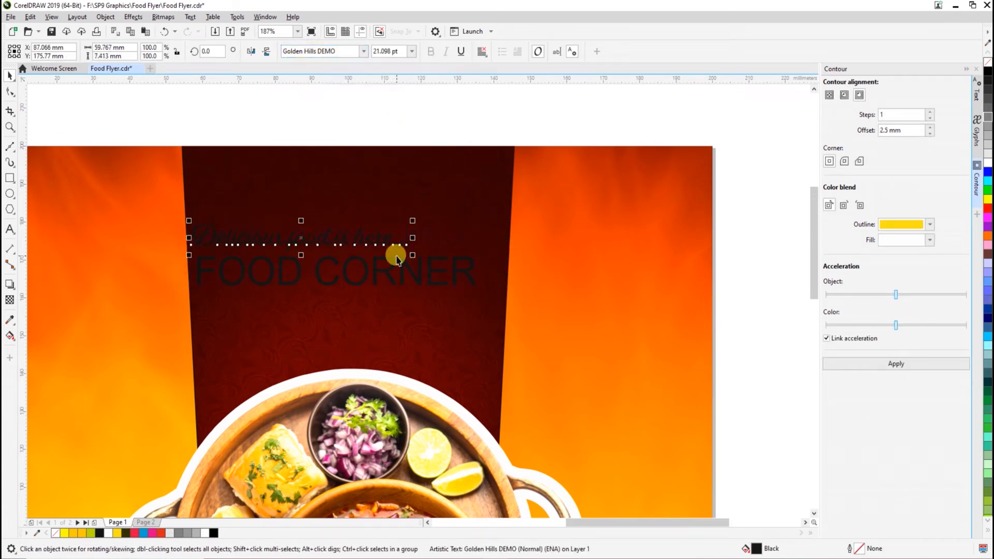
{"action": "left_click_drag", "start_coordinate": [418, 223], "coordinate": [601, 222]}
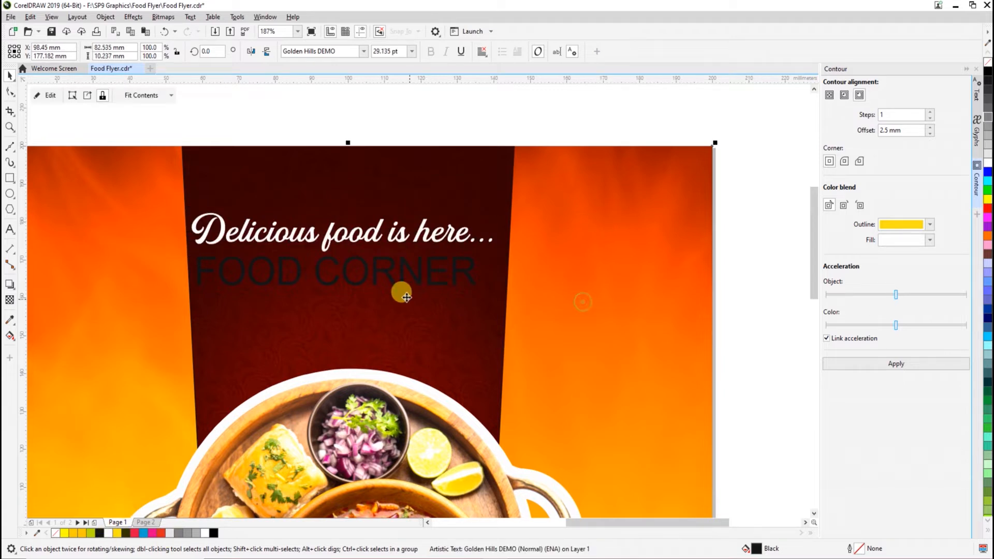
{"action": "left_click", "coordinate": [395, 282]}
{"action": "left_click", "coordinate": [377, 215]}
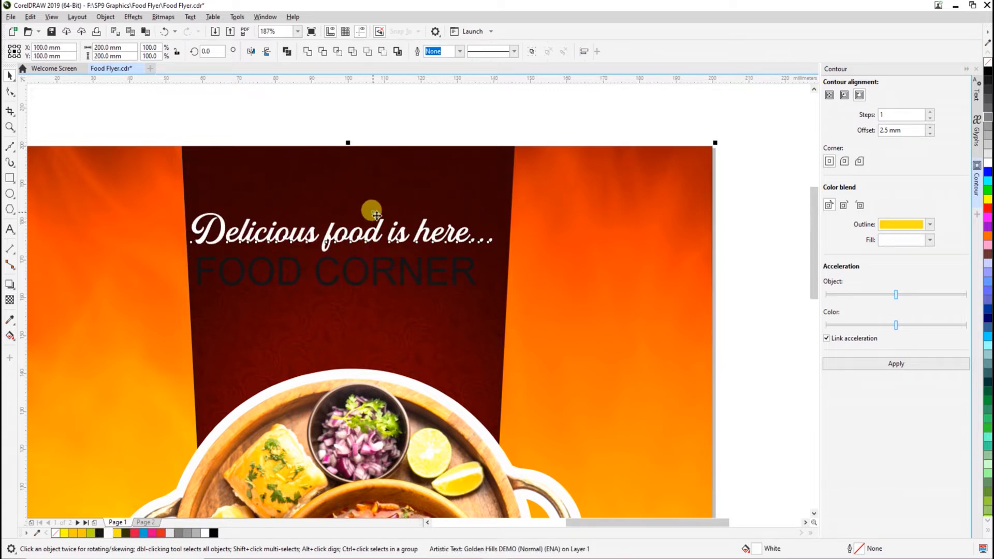
Change the font of the "FOOD CORNER" headline to Gill Sans Ultra Bold.
{"action": "left_click", "coordinate": [392, 281]}
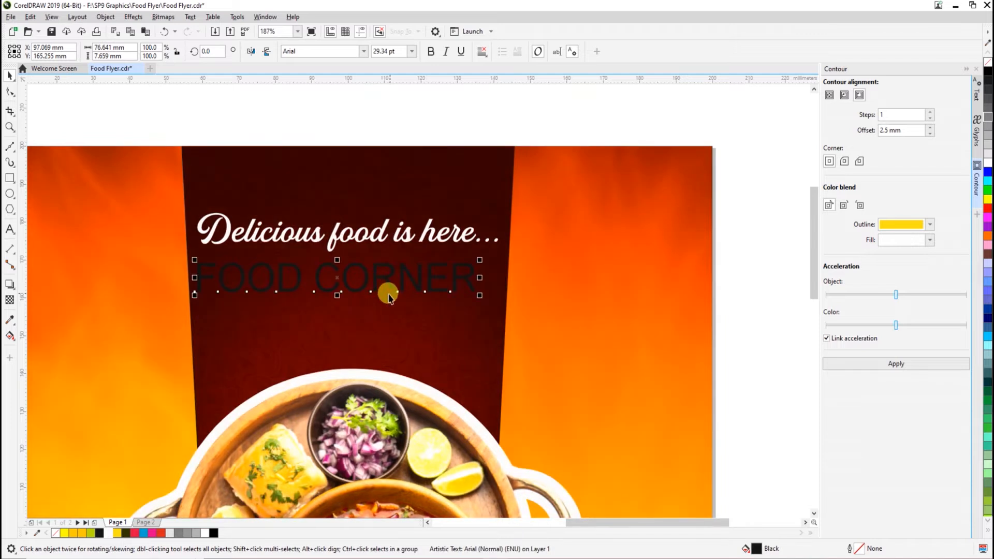
{"action": "left_click", "coordinate": [340, 108]}
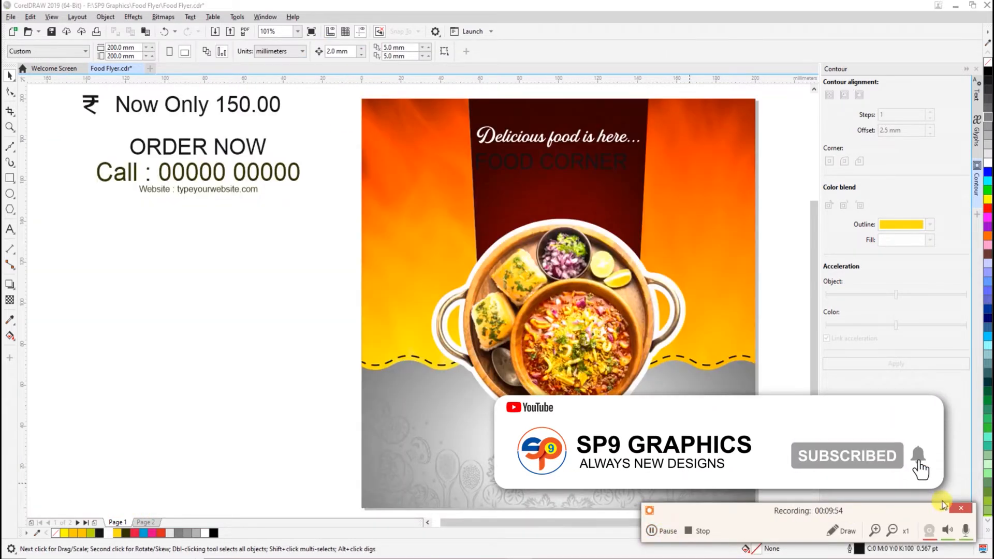
{"action": "left_click", "coordinate": [941, 508]}
{"action": "left_click", "coordinate": [529, 164]}
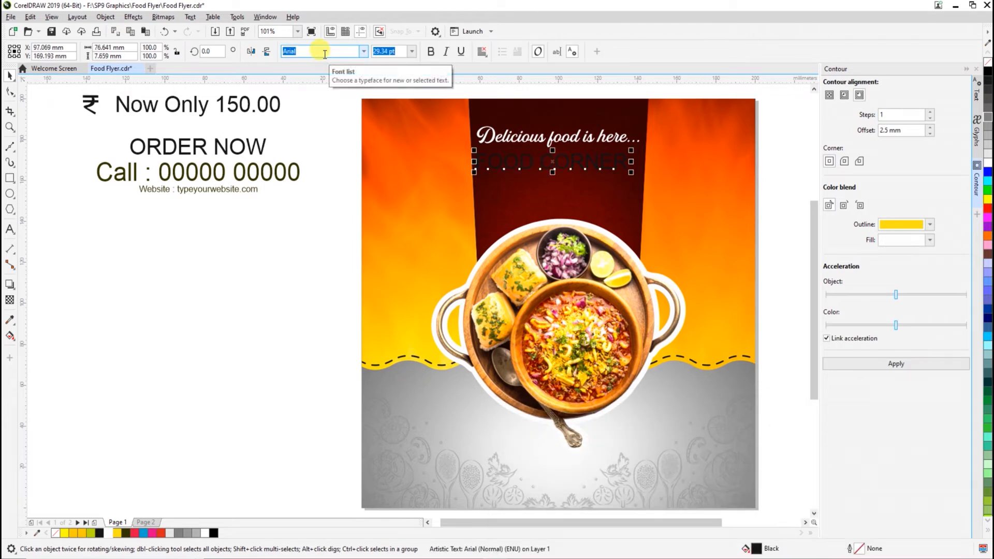
{"action": "key", "text": "i"}
{"action": "key", "text": "space"}
{"action": "left_click", "coordinate": [317, 51]}
{"action": "type", "text": "Gill Sans Ultra Bold"}
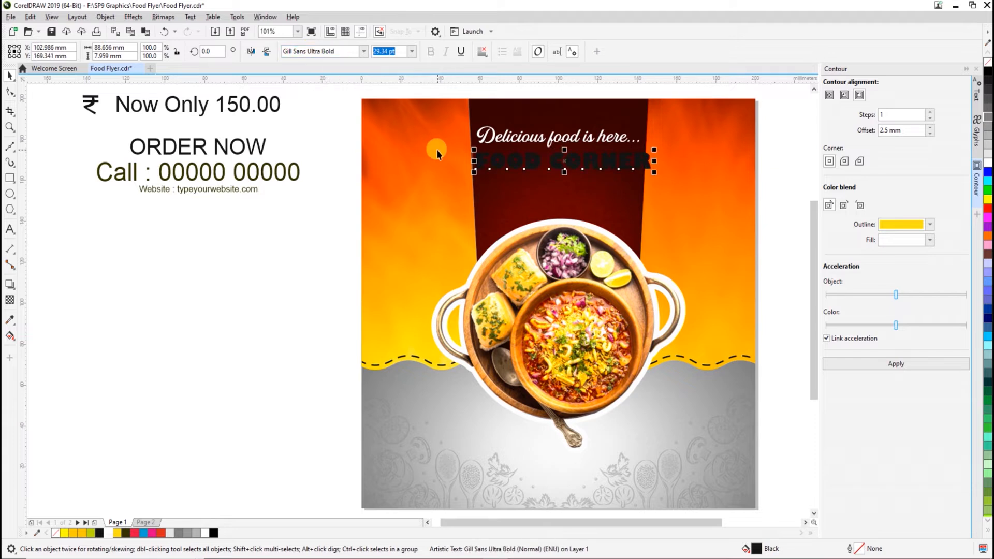
Fill the "FOOD CORNER" headline with yellow and break it into two lines after "FOOD".
{"action": "left_click", "coordinate": [372, 116]}
{"action": "key", "text": "z"}
{"action": "left_click_drag", "start_coordinate": [374, 117], "coordinate": [738, 257]}
{"action": "left_click", "coordinate": [406, 241]}
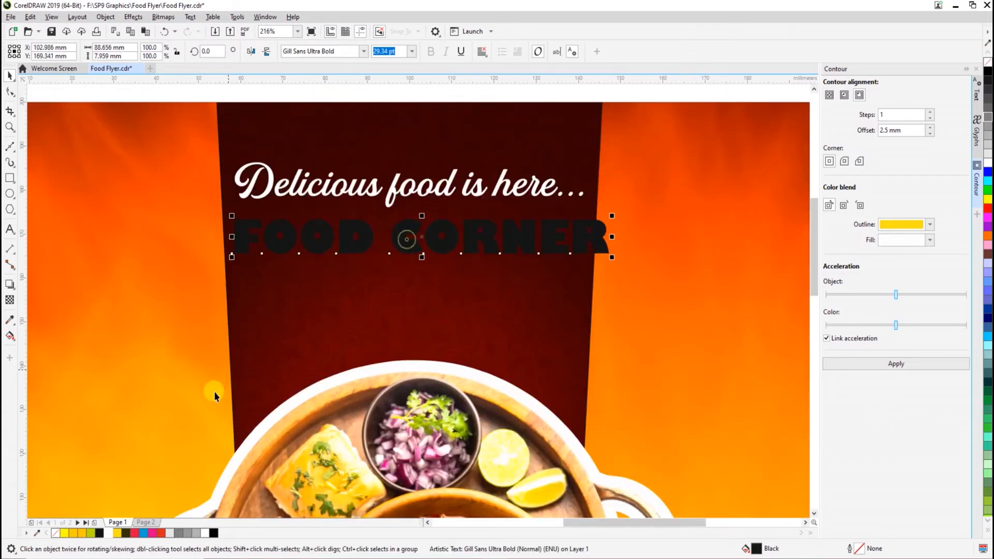
{"action": "left_click", "coordinate": [118, 534]}
{"action": "double_click", "coordinate": [393, 240]}
{"action": "key", "text": "Return"}
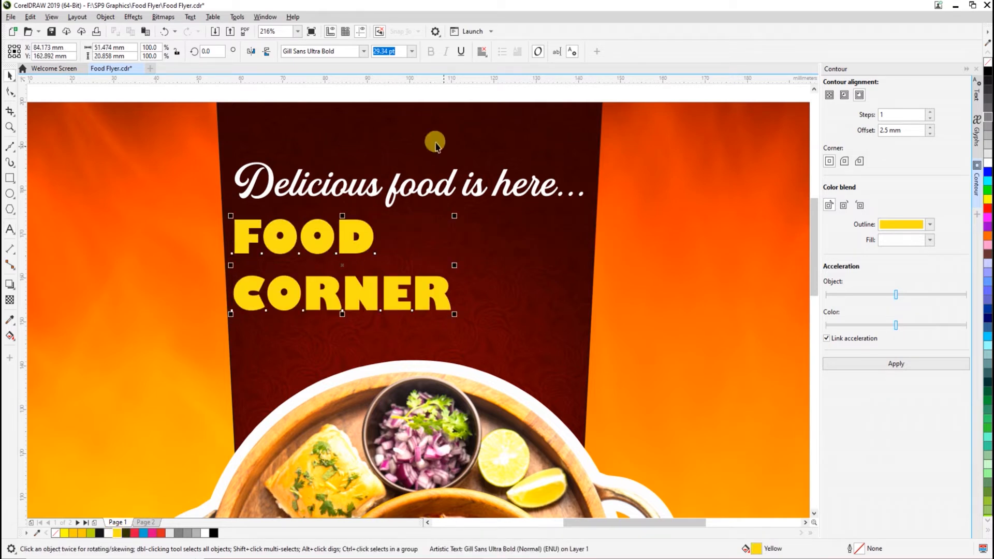
Tighten the line spacing between "FOOD" and "CORNER" using the Shape tool.
{"action": "left_click", "coordinate": [8, 93]}
{"action": "left_click_drag", "start_coordinate": [221, 310], "coordinate": [228, 288]}
{"action": "key", "text": "space"}
Center-align the two headline lines and center the headline horizontally on the flyer.
{"action": "left_click", "coordinate": [482, 52]}
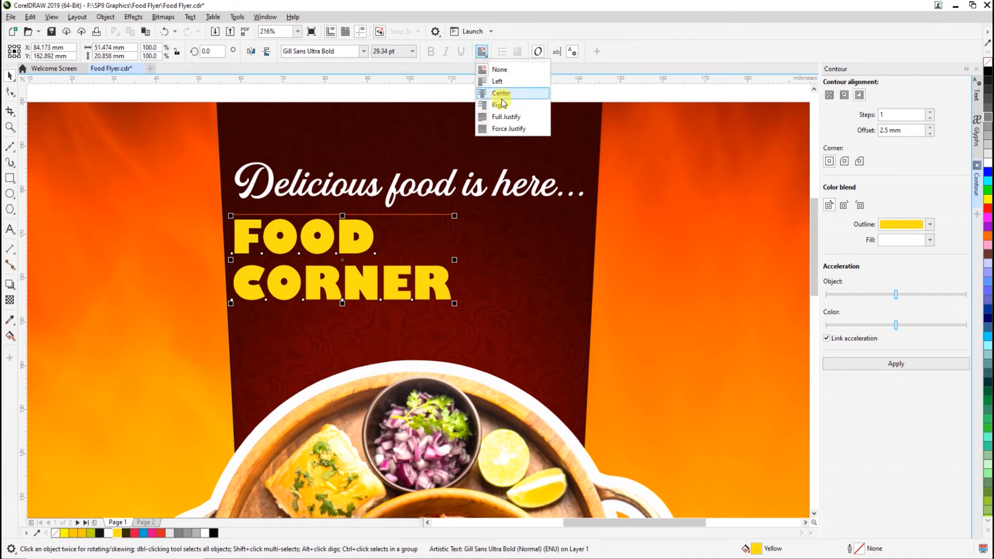
{"action": "left_click", "coordinate": [501, 98]}
{"action": "left_click", "coordinate": [464, 220], "text": "shift"}
{"action": "key", "text": "c"}
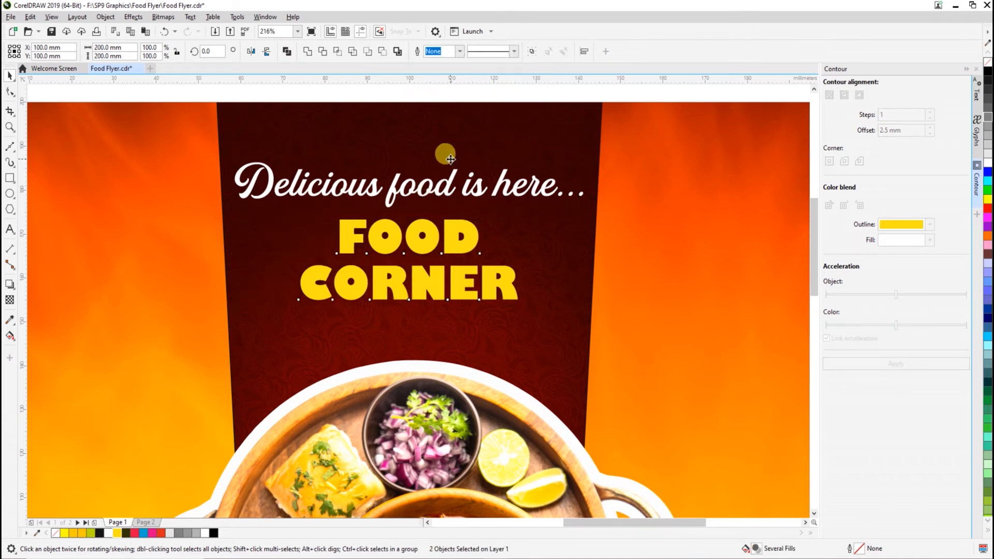
{"action": "key", "text": "Escape"}
Enlarge and reposition the "FOOD CORNER" headline and shrink the tagline above it to about 27 pt.
{"action": "left_click", "coordinate": [447, 247]}
{"action": "left_click_drag", "start_coordinate": [527, 306], "coordinate": [550, 321]}
{"action": "left_click_drag", "start_coordinate": [459, 236], "coordinate": [466, 257]}
{"action": "left_click", "coordinate": [443, 192]}
{"action": "left_click_drag", "start_coordinate": [583, 214], "coordinate": [573, 218]}
Enlarge the "FOOD CORNER" headline to about 45 pt and tighten its line spacing.
{"action": "left_click", "coordinate": [483, 251]}
{"action": "left_click_drag", "start_coordinate": [561, 337], "coordinate": [584, 347]}
{"action": "left_click", "coordinate": [9, 91]}
{"action": "left_click_drag", "start_coordinate": [240, 328], "coordinate": [237, 316]}
{"action": "key", "text": "space"}
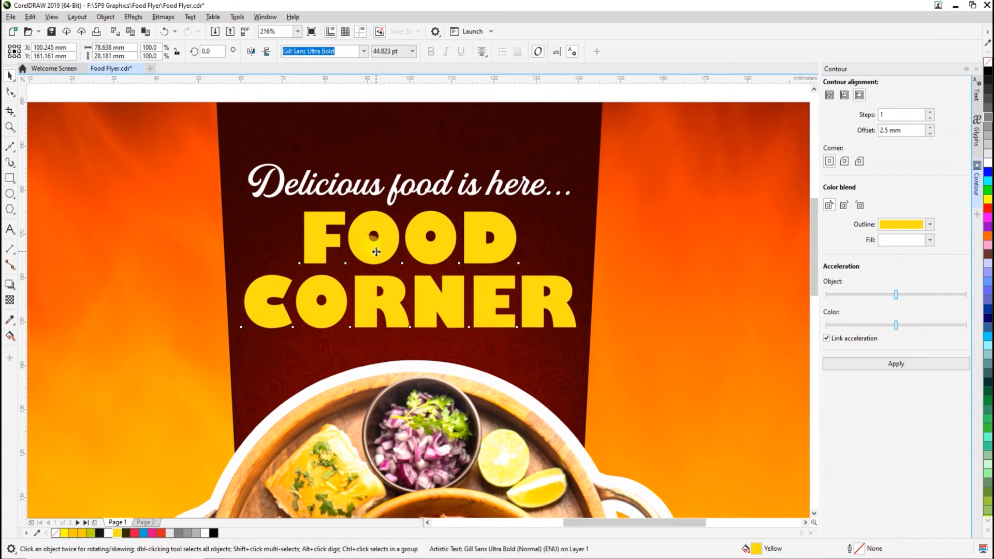
Move the tagline and the "FOOD CORNER" headline together slightly higher on the dark red panel.
{"action": "left_click", "coordinate": [395, 187], "text": "shift"}
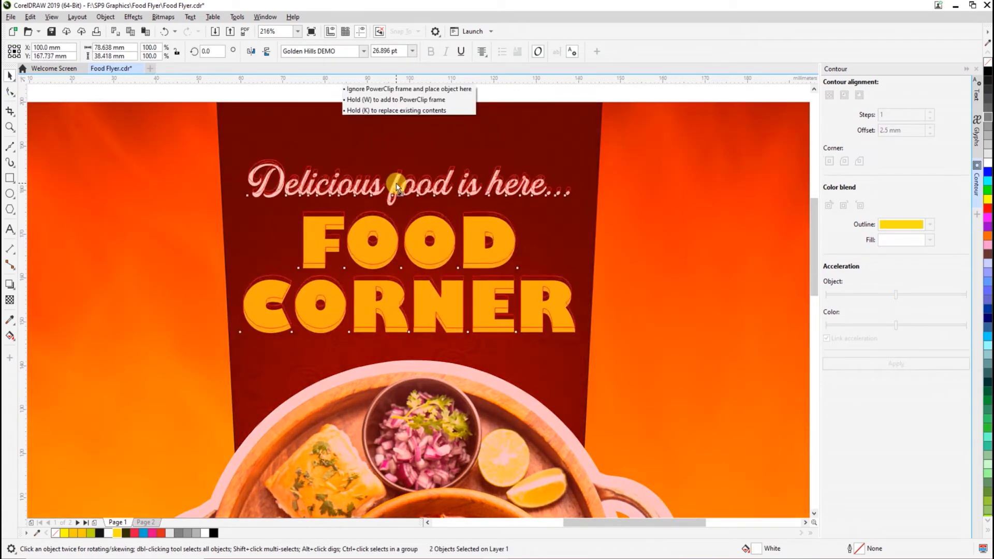
{"action": "left_click", "coordinate": [395, 150], "text": "shift"}
{"action": "scroll", "coordinate": [331, 273], "scroll_direction": "down", "scroll_amount": 3}
{"action": "key", "text": "Escape"}
{"action": "key", "text": "F2"}
{"action": "left_click_drag", "start_coordinate": [217, 179], "coordinate": [569, 385]}
{"action": "key", "text": "space"}
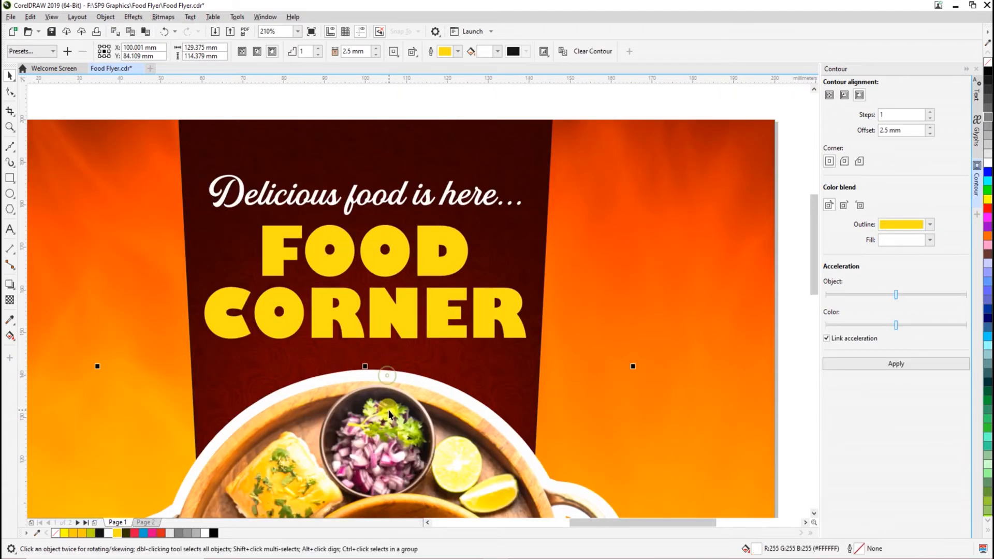
Enlarge the platter with its white contour to about 132 mm wide and move it slightly up on the flyer.
{"action": "mouse_move", "coordinate": [635, 367]}
{"action": "left_mouse_down"}
{"action": "mouse_move", "coordinate": [632, 356]}
{"action": "mouse_move", "coordinate": [638, 361]}
{"action": "left_mouse_up"}
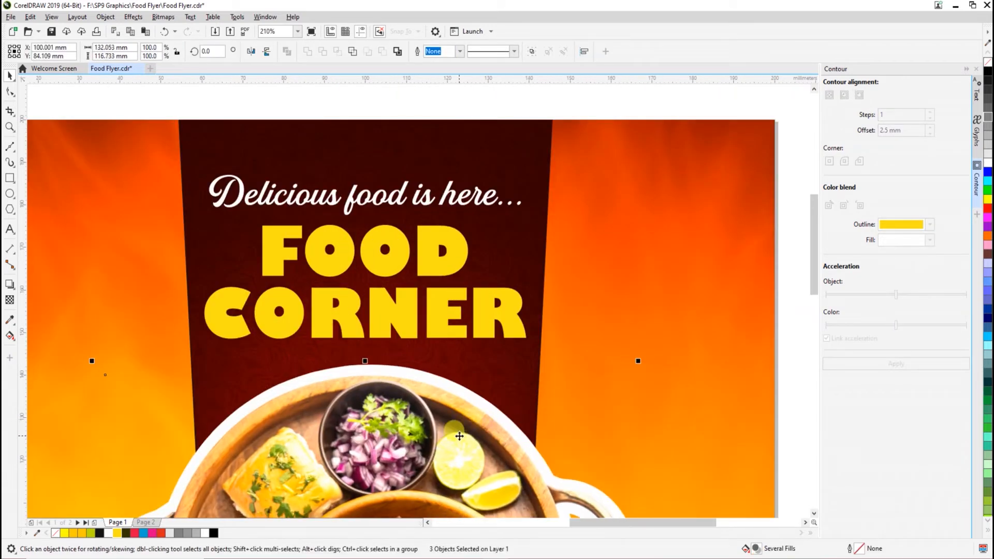
{"action": "left_click_drag", "start_coordinate": [459, 435], "coordinate": [460, 433]}
{"action": "left_click", "coordinate": [639, 340]}
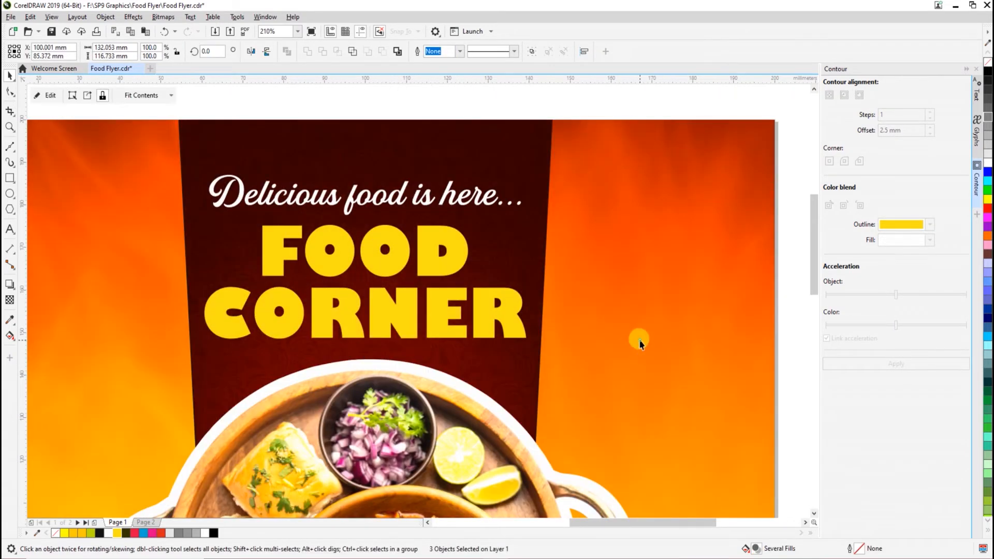
{"action": "key", "text": "ctrl+z"}
Draw a tall ellipse about 20 mm wide and 45 mm high on the empty area beside the flyer.
{"action": "left_click", "coordinate": [397, 334]}
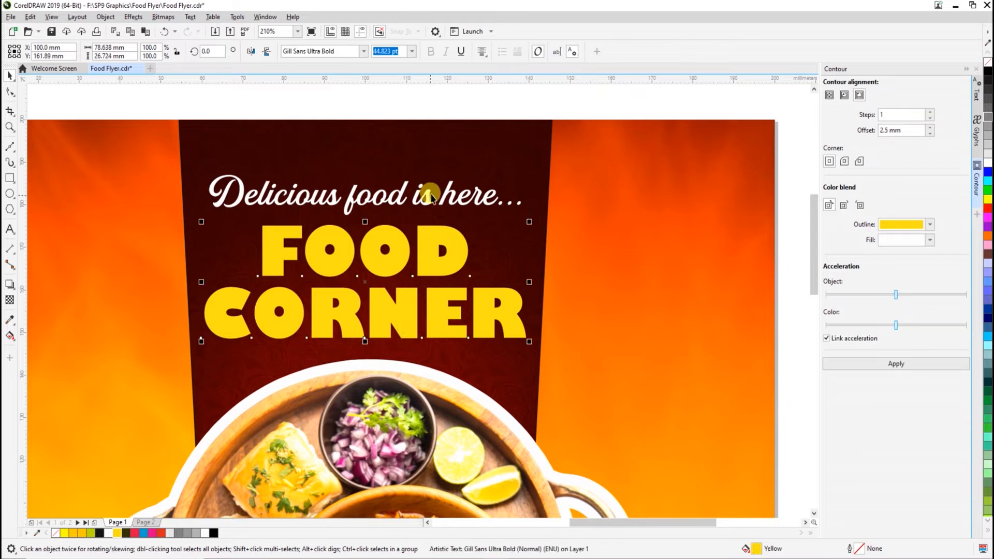
{"action": "scroll", "coordinate": [431, 194], "scroll_direction": "down", "scroll_amount": 3}
{"action": "left_click", "coordinate": [646, 147]}
{"action": "scroll", "coordinate": [361, 204], "scroll_direction": "down", "scroll_amount": 2}
{"action": "left_click_drag", "start_coordinate": [447, 254], "coordinate": [464, 258]}
{"action": "left_click", "coordinate": [653, 289]}
{"action": "key", "text": "F2"}
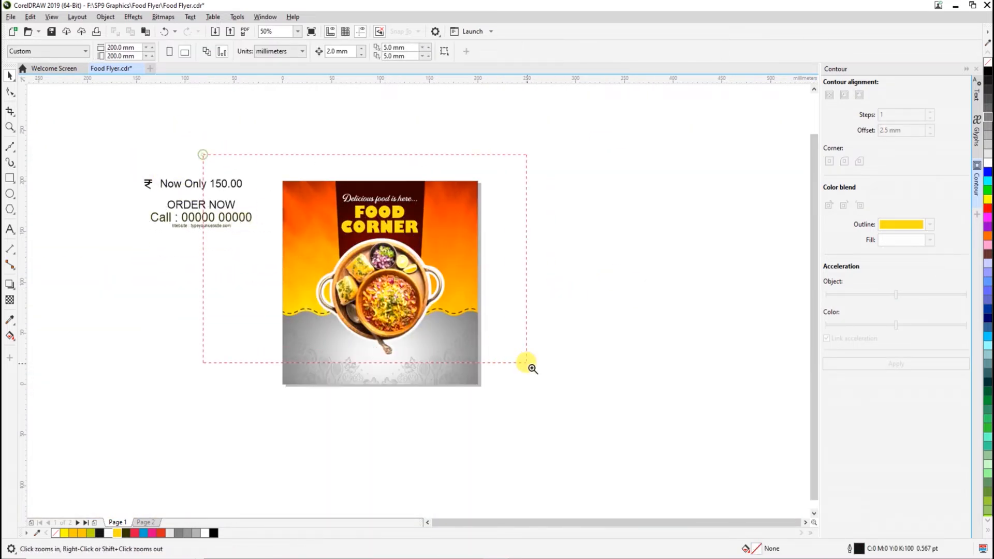
{"action": "left_click_drag", "start_coordinate": [527, 362], "coordinate": [527, 362]}
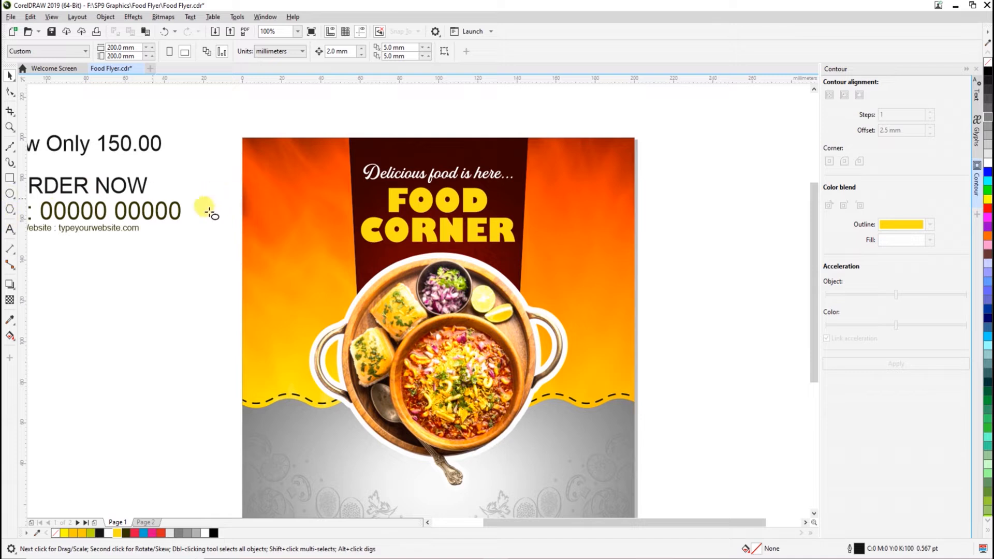
{"action": "key", "text": "F7"}
{"action": "left_click_drag", "start_coordinate": [160, 257], "coordinate": [193, 346]}
{"action": "key", "text": "z"}
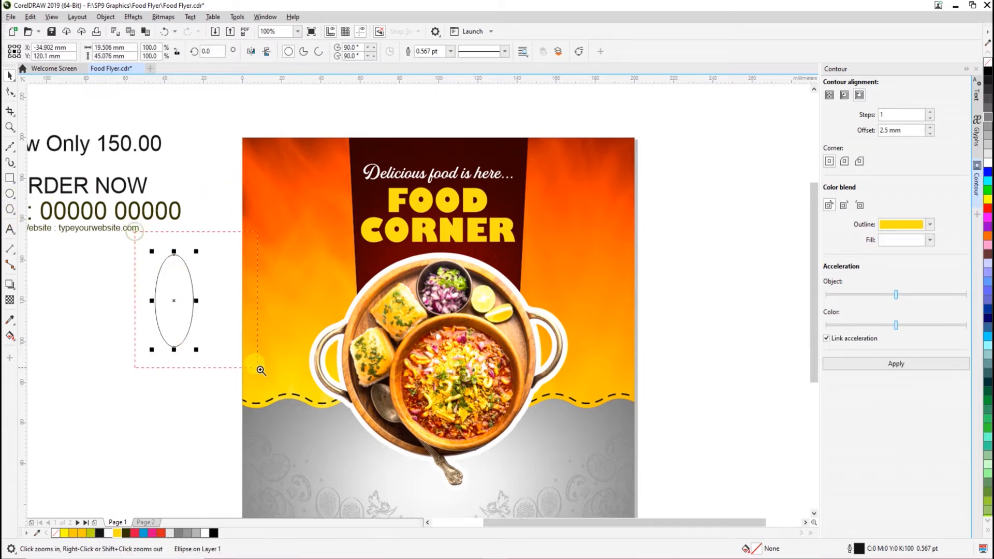
Convert the ellipse to curves and delete its right node.
{"action": "left_click_drag", "start_coordinate": [256, 363], "coordinate": [141, 234]}
{"action": "key", "text": "ctrl+q"}
{"action": "double_click", "coordinate": [396, 239]}
{"action": "left_click_drag", "start_coordinate": [326, 413], "coordinate": [368, 455]}
{"action": "key", "text": "Delete"}
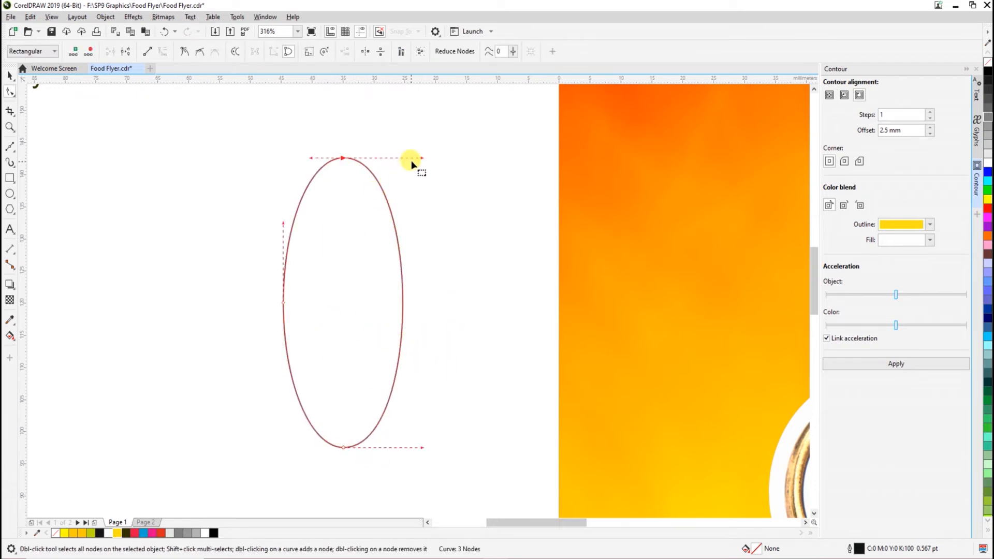
Bend the ellipse's right side inward by reshaping the curve handles of its top and bottom nodes.
{"action": "left_click_drag", "start_coordinate": [392, 192], "coordinate": [312, 153]}
{"action": "left_click_drag", "start_coordinate": [421, 164], "coordinate": [381, 169]}
{"action": "key", "text": "ctrl+z"}
{"action": "left_click_drag", "start_coordinate": [195, 119], "coordinate": [452, 497]}
{"action": "left_click", "coordinate": [216, 101]}
{"action": "left_click_drag", "start_coordinate": [422, 450], "coordinate": [310, 244]}
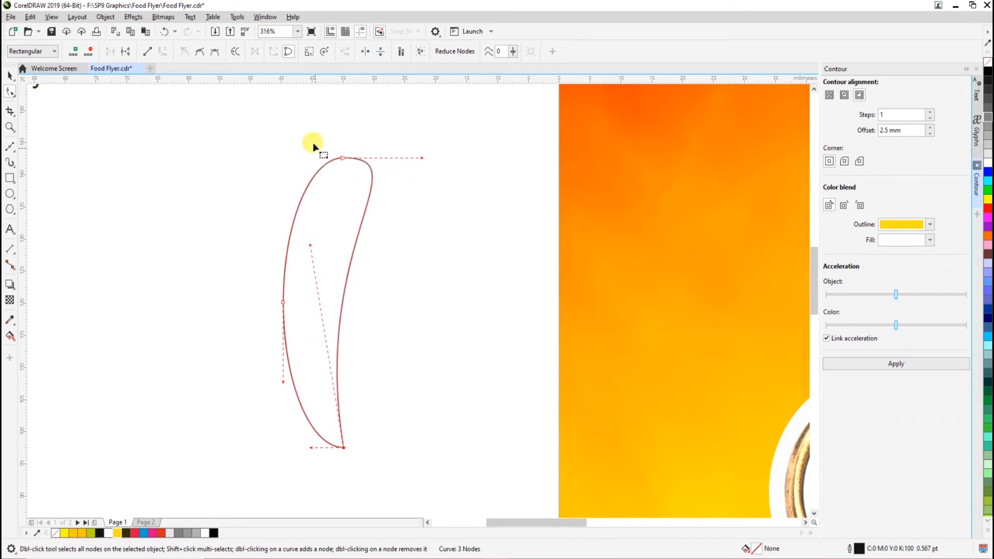
Remove the left node and adjust the remaining two nodes' handles to widen the outer side and deepen the inner curve.
{"action": "left_click", "coordinate": [292, 321]}
{"action": "left_click_drag", "start_coordinate": [362, 165], "coordinate": [362, 165]}
{"action": "left_click_drag", "start_coordinate": [279, 160], "coordinate": [200, 158]}
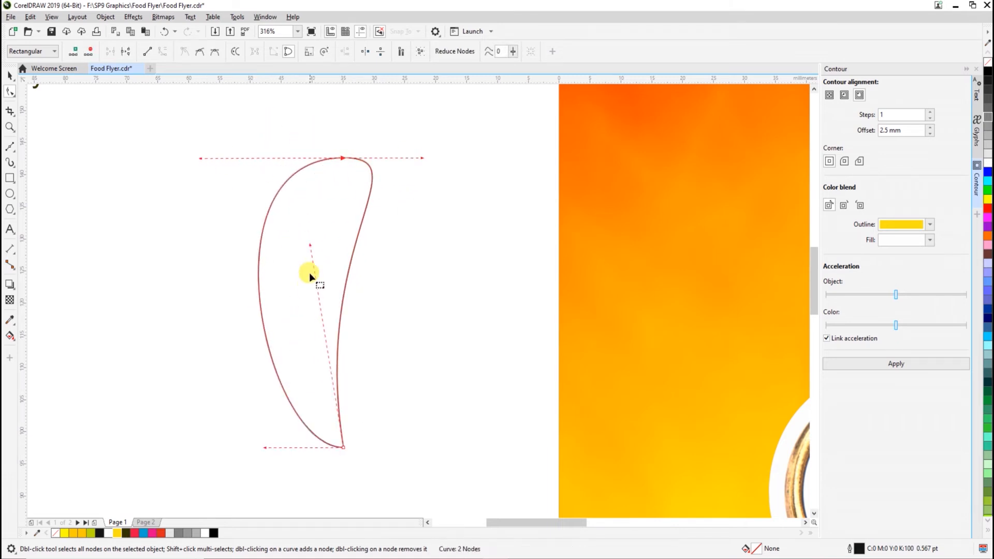
{"action": "left_click_drag", "start_coordinate": [264, 447], "coordinate": [248, 460]}
{"action": "left_click_drag", "start_coordinate": [311, 244], "coordinate": [255, 299]}
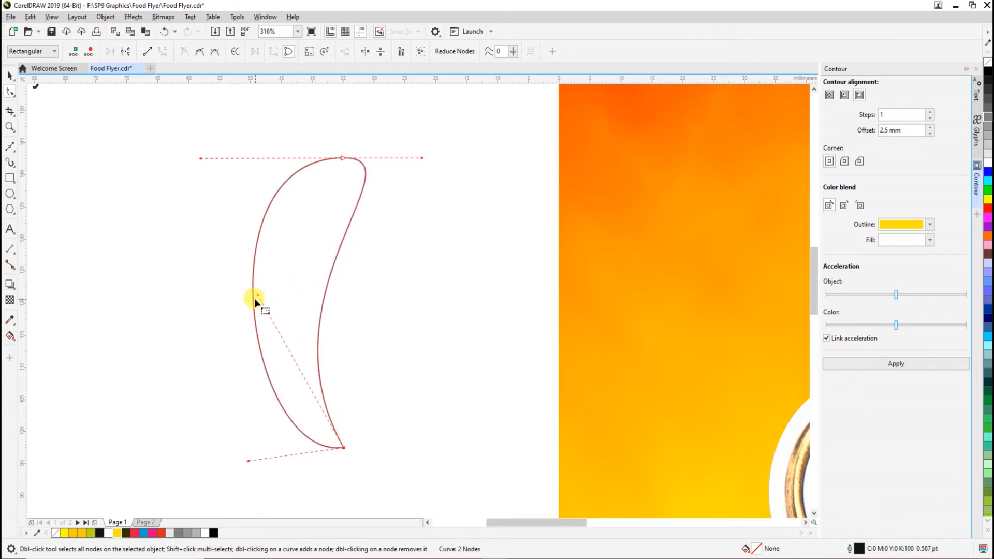
{"action": "mouse_move", "coordinate": [200, 159]}
{"action": "left_mouse_down"}
{"action": "mouse_move", "coordinate": [248, 122]}
{"action": "mouse_move", "coordinate": [213, 127]}
{"action": "mouse_move", "coordinate": [200, 140]}
{"action": "mouse_move", "coordinate": [198, 172]}
{"action": "left_mouse_up"}
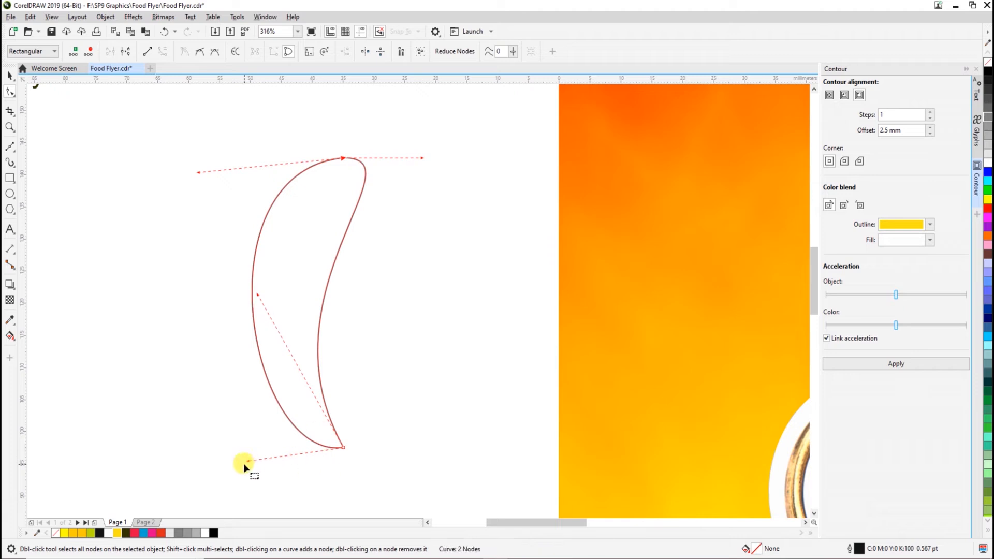
Sharpen the leaf shape's lower tip, raise its top node slightly and refine the curvature around its rounded head.
{"action": "left_click_drag", "start_coordinate": [248, 461], "coordinate": [246, 390]}
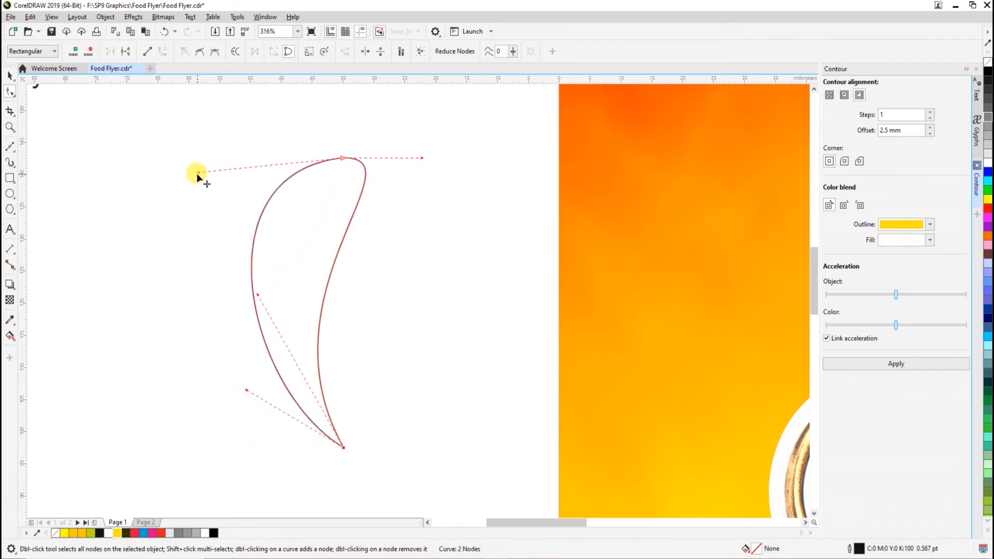
{"action": "left_click", "coordinate": [196, 53]}
{"action": "left_click_drag", "start_coordinate": [426, 157], "coordinate": [336, 152]}
{"action": "mouse_move", "coordinate": [199, 112]}
{"action": "left_mouse_down"}
{"action": "mouse_move", "coordinate": [200, 133]}
{"action": "mouse_move", "coordinate": [203, 118]}
{"action": "left_mouse_up"}
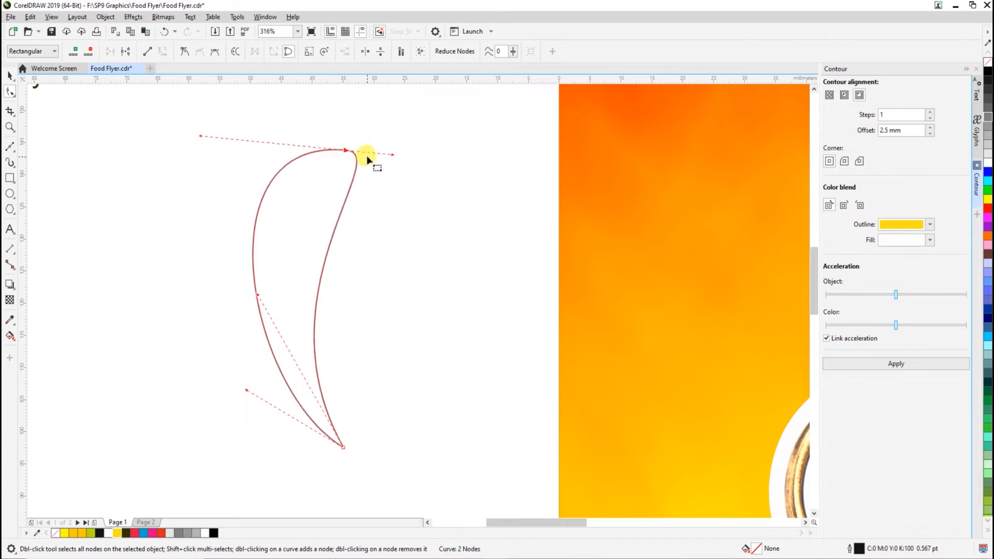
{"action": "left_click_drag", "start_coordinate": [390, 153], "coordinate": [389, 157]}
{"action": "left_click_drag", "start_coordinate": [258, 300], "coordinate": [273, 329]}
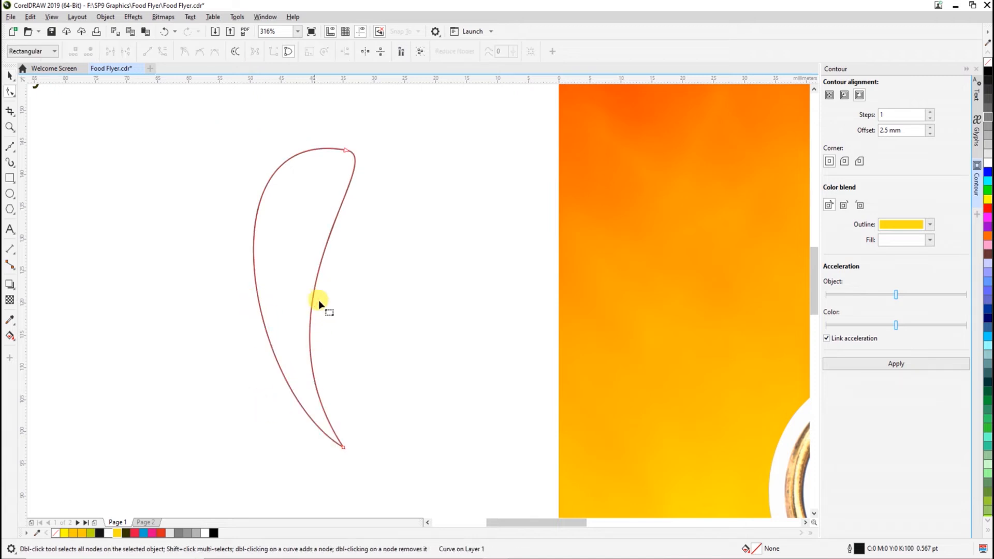
Duplicate the leaf shape to its right and shrink the copy proportionally to about three quarters of the original.
{"action": "key", "text": "space"}
{"action": "scroll", "coordinate": [411, 317], "scroll_direction": "down", "scroll_amount": 5}
{"action": "scroll", "coordinate": [505, 381], "scroll_direction": "up", "scroll_amount": 3}
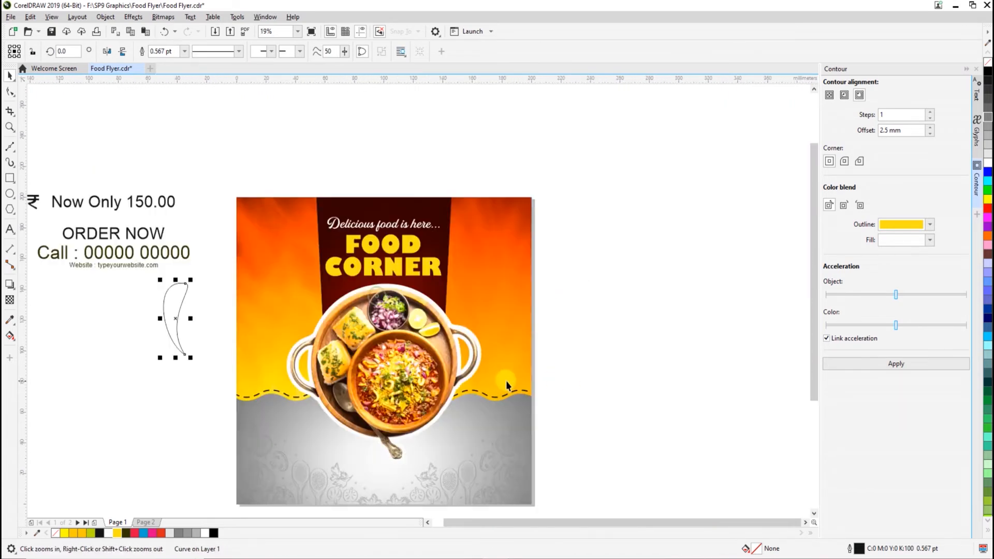
{"action": "left_click_drag", "start_coordinate": [190, 285], "coordinate": [187, 288]}
{"action": "left_click", "coordinate": [127, 253]}
{"action": "key", "text": "F2"}
{"action": "left_click_drag", "start_coordinate": [127, 253], "coordinate": [394, 419]}
{"action": "key", "text": "space"}
{"action": "left_click_drag", "start_coordinate": [204, 273], "coordinate": [244, 272]}
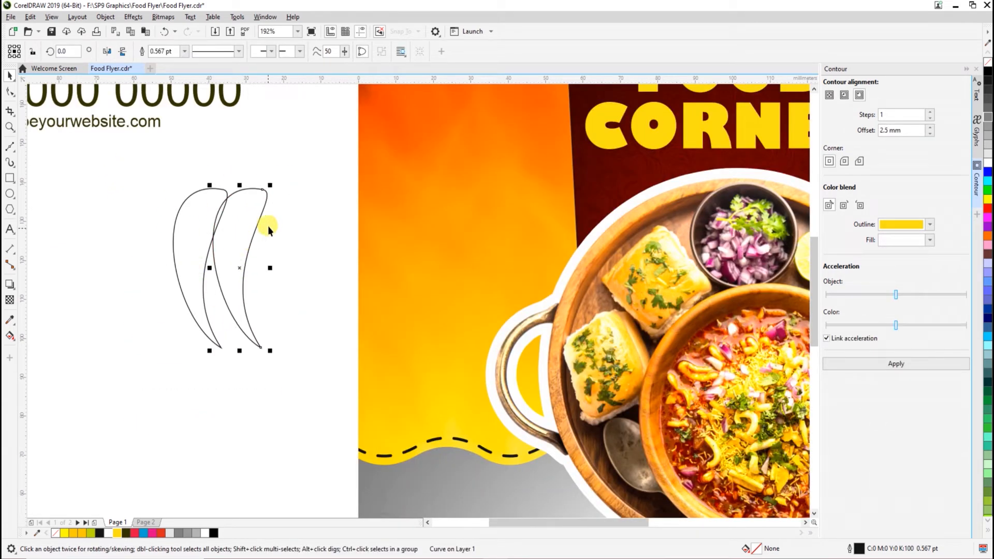
{"action": "left_click_drag", "start_coordinate": [270, 183], "coordinate": [255, 228]}
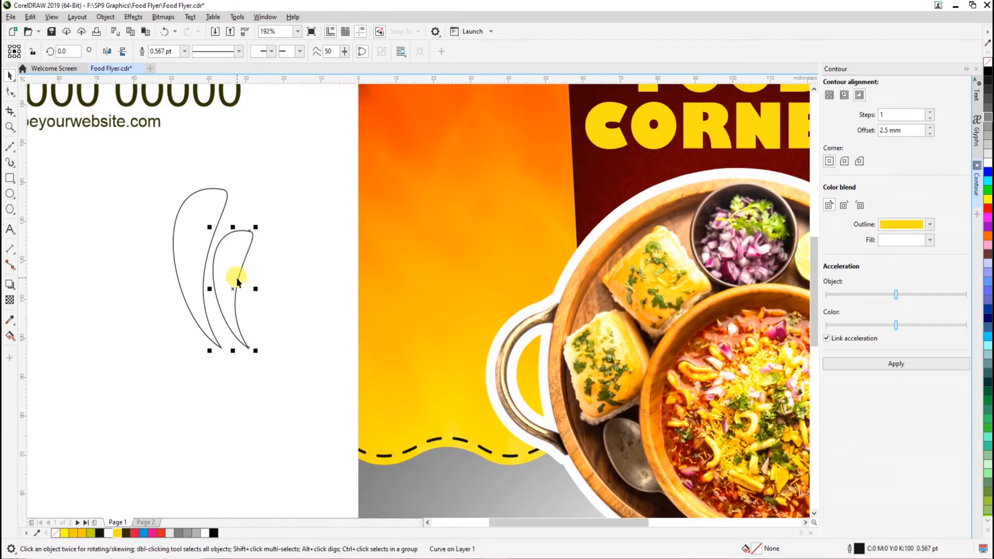
Rotate the smaller leaf outward to the right and move its lower tip close to the large leaf's tip.
{"action": "left_click", "coordinate": [238, 279]}
{"action": "left_click", "coordinate": [238, 279]}
{"action": "left_click", "coordinate": [240, 275]}
{"action": "left_click", "coordinate": [240, 268]}
{"action": "left_click", "coordinate": [240, 268]}
{"action": "left_click_drag", "start_coordinate": [252, 223], "coordinate": [265, 228]}
{"action": "left_click_drag", "start_coordinate": [248, 263], "coordinate": [242, 262]}
Copy the small leaf to the other side of the large leaf and rotate it outward about its lower tip.
{"action": "left_click_drag", "start_coordinate": [258, 228], "coordinate": [178, 253]}
{"action": "left_click", "coordinate": [284, 287]}
{"action": "left_click", "coordinate": [252, 252]}
{"action": "left_click", "coordinate": [161, 277]}
{"action": "mouse_move", "coordinate": [182, 343]}
{"action": "left_mouse_down"}
{"action": "mouse_move", "coordinate": [232, 331]}
{"action": "mouse_move", "coordinate": [188, 333]}
{"action": "mouse_move", "coordinate": [200, 340]}
{"action": "left_mouse_up"}
{"action": "left_click_drag", "start_coordinate": [142, 229], "coordinate": [136, 236]}
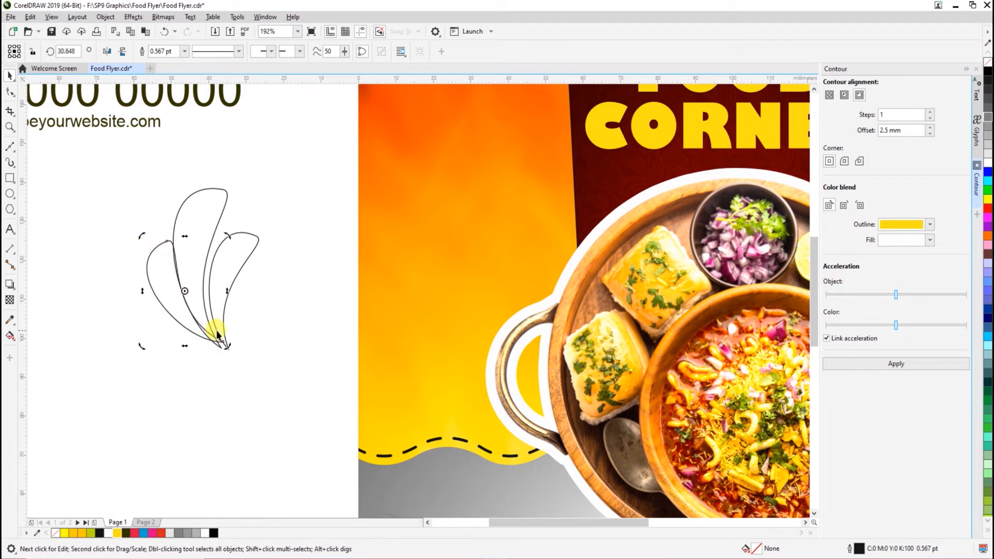
{"action": "key", "text": "ctrl+z"}
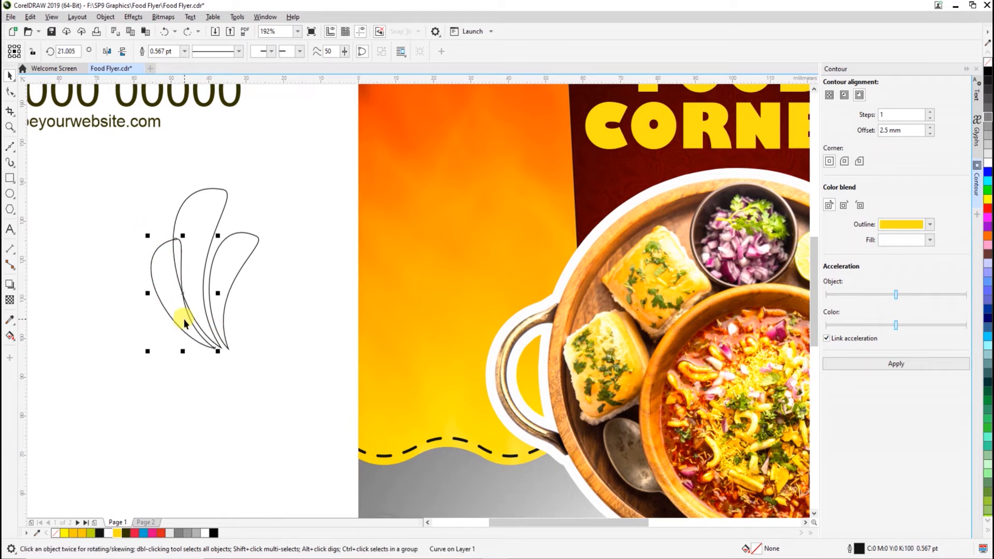
{"action": "left_click", "coordinate": [181, 289]}
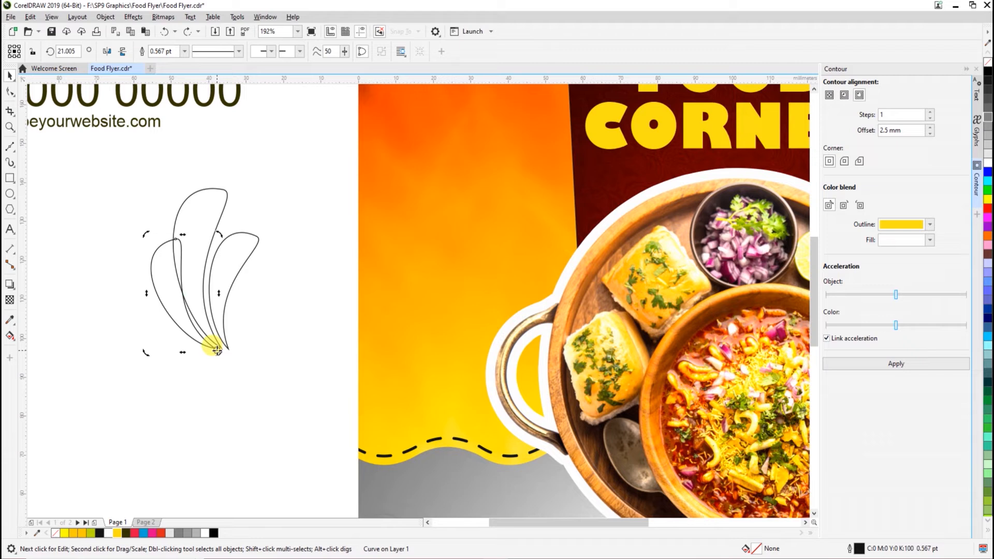
{"action": "left_click_drag", "start_coordinate": [146, 239], "coordinate": [130, 244]}
{"action": "left_click", "coordinate": [202, 382]}
{"action": "left_click", "coordinate": [203, 344]}
Fill the three leaf shapes with cyan, remove their outlines, move them onto the flyer and group them.
{"action": "left_click", "coordinate": [228, 371]}
{"action": "scroll", "coordinate": [237, 349], "scroll_direction": "down", "scroll_amount": 4}
{"action": "left_click_drag", "start_coordinate": [199, 306], "coordinate": [261, 372]}
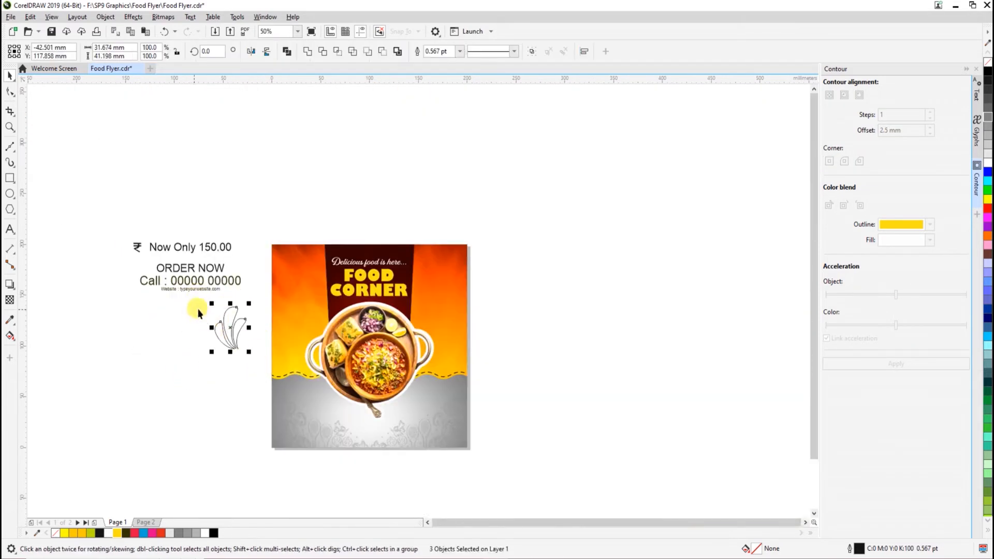
{"action": "left_click", "coordinate": [143, 534]}
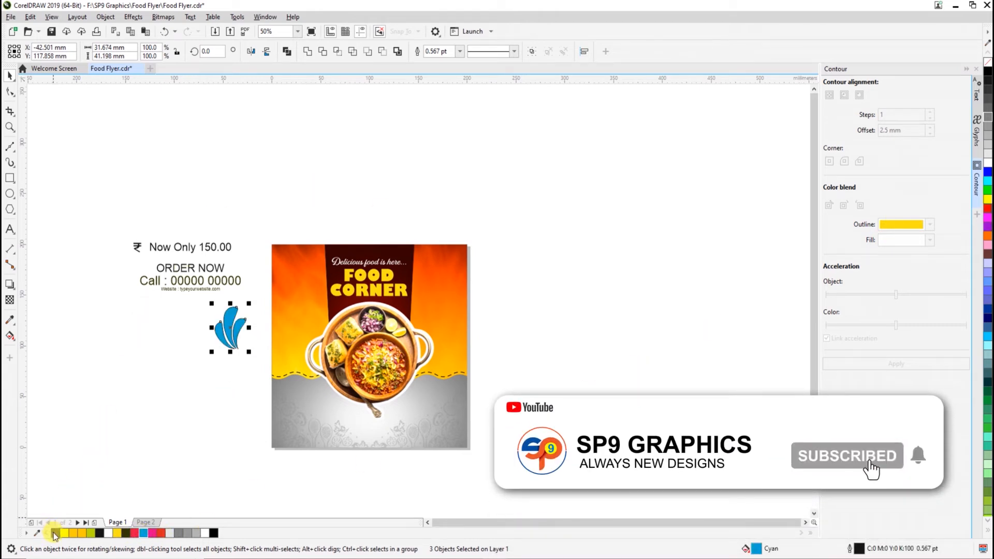
{"action": "left_click_drag", "start_coordinate": [256, 367], "coordinate": [411, 276]}
{"action": "key", "text": "ctrl+g"}
Shrink the leaf group to about 10 mm wide, place it right of the word "FOOD" and tilt it outward.
{"action": "key", "text": "F2"}
{"action": "left_click_drag", "start_coordinate": [322, 237], "coordinate": [445, 316]}
{"action": "left_click", "coordinate": [624, 249]}
{"action": "left_click", "coordinate": [600, 247]}
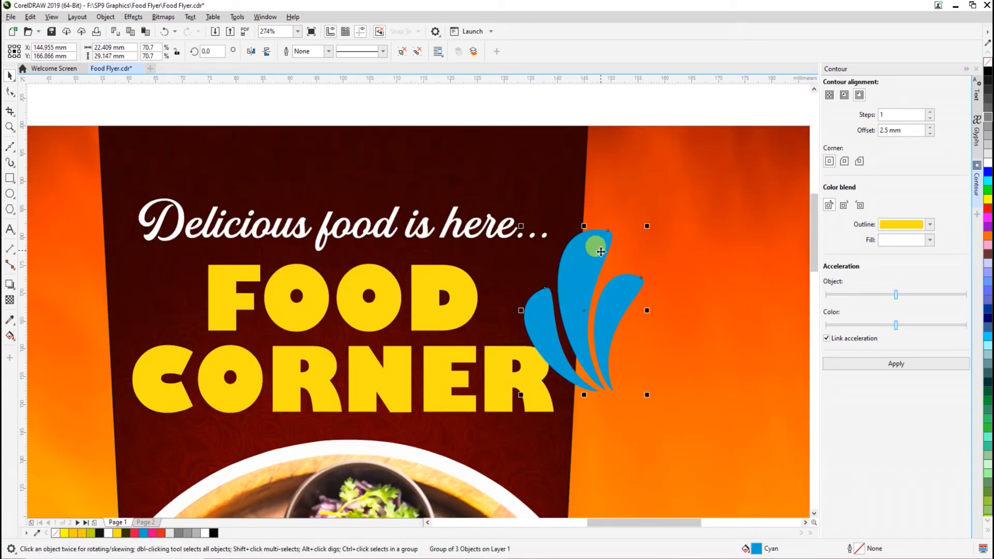
{"action": "left_click_drag", "start_coordinate": [646, 222], "coordinate": [569, 272]}
{"action": "left_click", "coordinate": [509, 280]}
{"action": "left_click", "coordinate": [534, 283]}
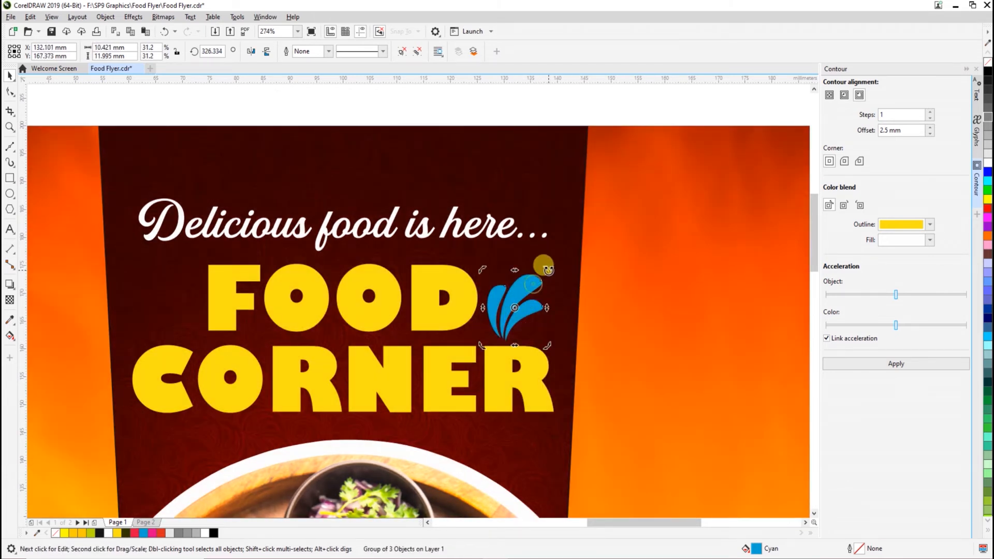
Place a horizontally mirrored copy of the cyan leaf ornament to the left of the word "FOOD".
{"action": "left_click_drag", "start_coordinate": [534, 285], "coordinate": [192, 328]}
{"action": "left_click", "coordinate": [252, 53]}
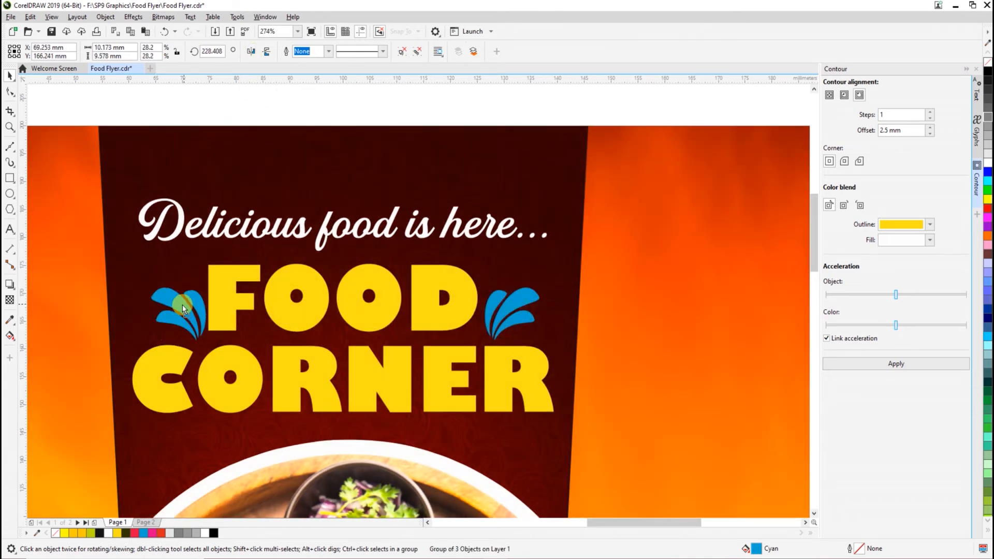
{"action": "left_click", "coordinate": [393, 269]}
Place an enlarged copy of the left ornament, about 33 mm wide, at the platter's upper left edge and fill it yellow.
{"action": "scroll", "coordinate": [393, 269], "scroll_direction": "down", "scroll_amount": 4}
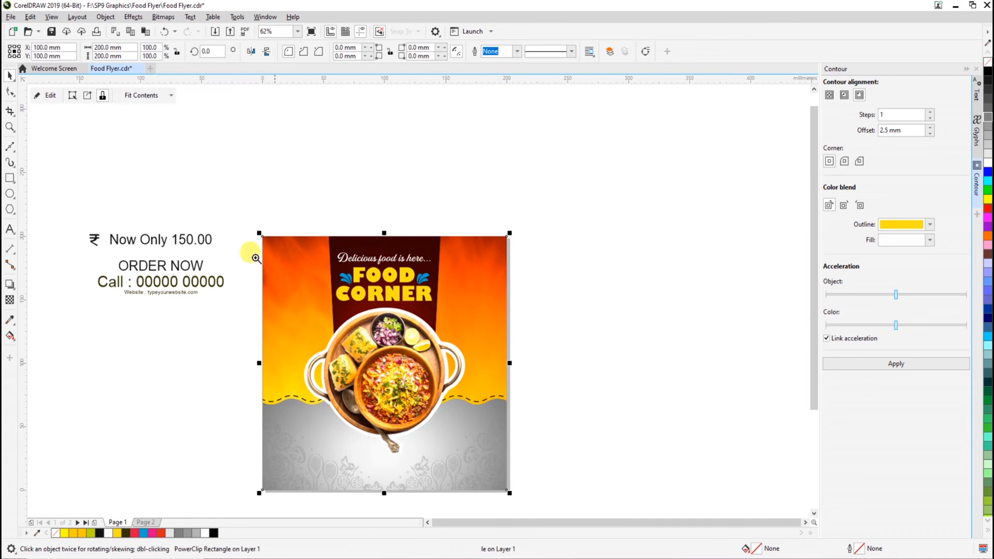
{"action": "scroll", "coordinate": [371, 378], "scroll_direction": "up", "scroll_amount": 2}
{"action": "left_click_drag", "start_coordinate": [313, 158], "coordinate": [265, 331]}
{"action": "left_click_drag", "start_coordinate": [244, 286], "coordinate": [280, 278]}
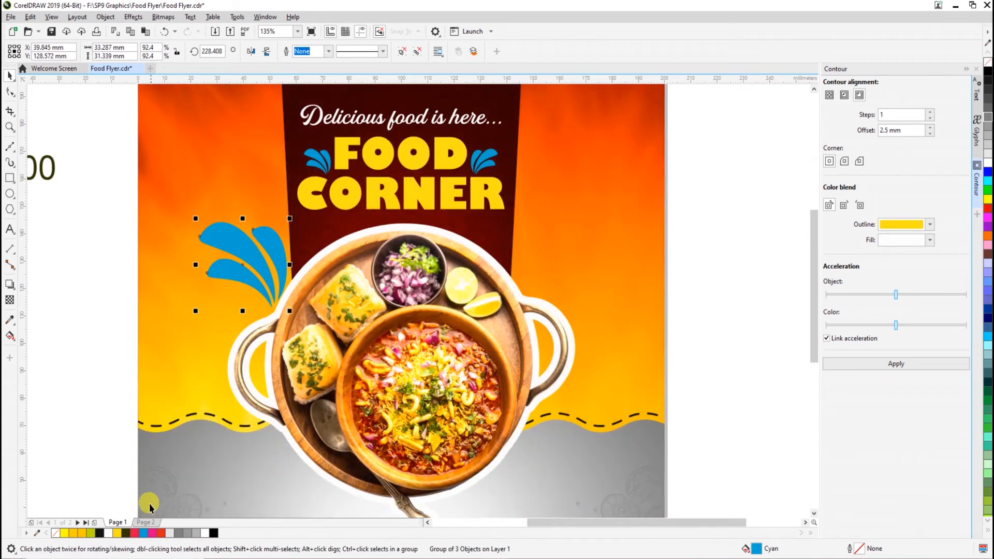
{"action": "left_click", "coordinate": [118, 533]}
{"action": "left_click", "coordinate": [684, 356]}
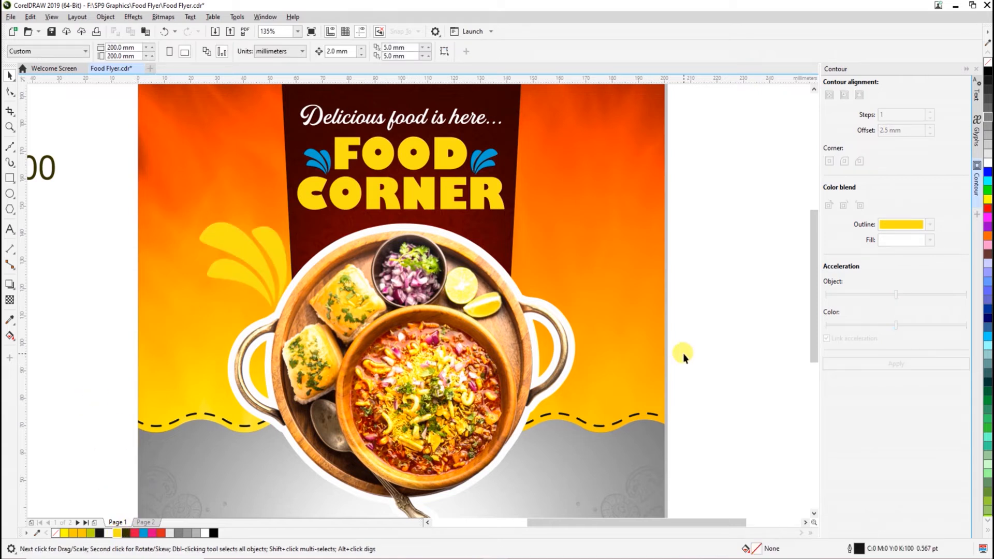
Draw a rectangle about 72 mm wide and 34 mm high on the empty area left of the flyer.
{"action": "scroll", "coordinate": [620, 369], "scroll_direction": "down", "scroll_amount": 3}
{"action": "key", "text": "z"}
{"action": "left_click_drag", "start_coordinate": [375, 211], "coordinate": [662, 497]}
{"action": "key", "text": "F6"}
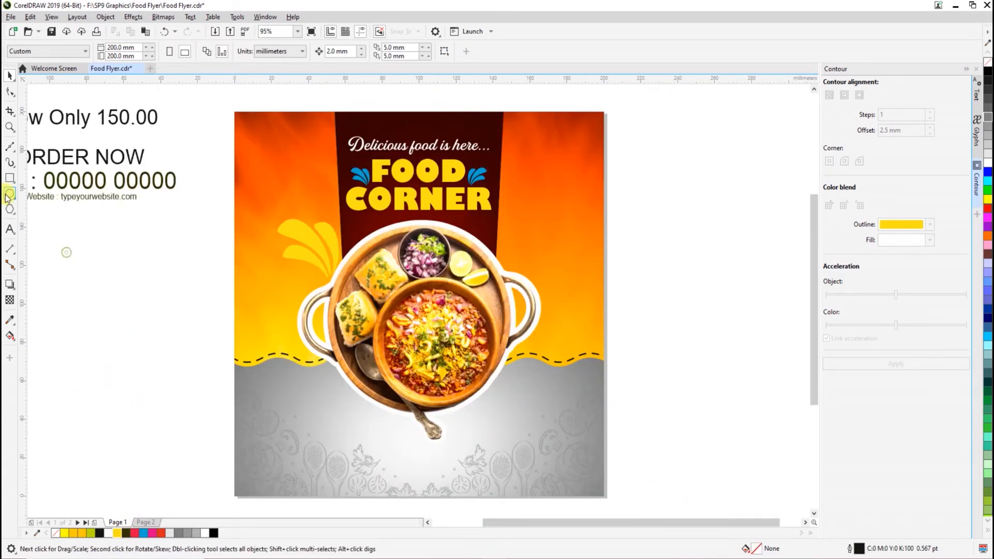
{"action": "left_click_drag", "start_coordinate": [54, 278], "coordinate": [186, 342]}
{"action": "key", "text": "z"}
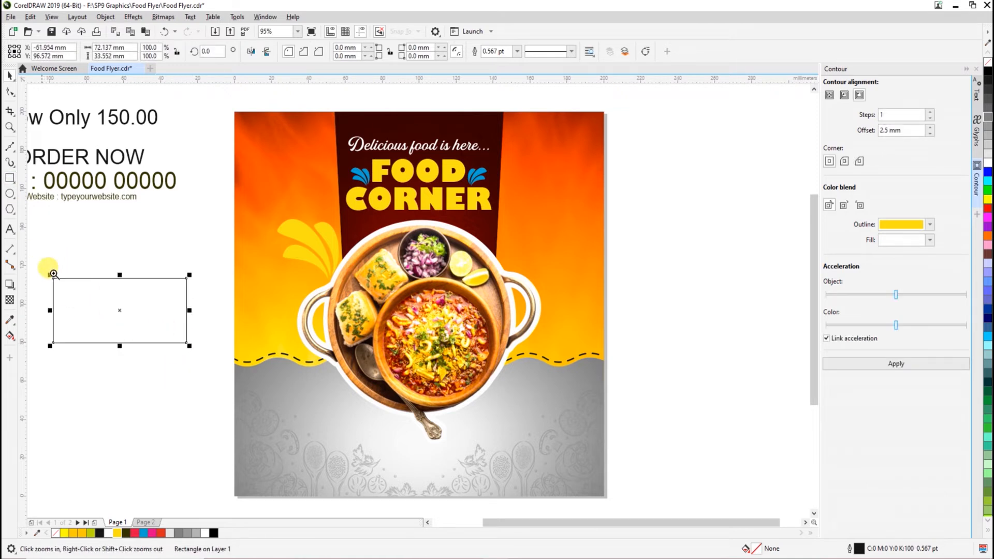
Round the rectangle's corners, convert it to curves, pull its upper right corner outward and reduce its height slightly.
{"action": "left_click_drag", "start_coordinate": [49, 266], "coordinate": [364, 396]}
{"action": "left_click", "coordinate": [19, 92]}
{"action": "left_click_drag", "start_coordinate": [59, 210], "coordinate": [60, 245]}
{"action": "left_click", "coordinate": [646, 51]}
{"action": "left_click_drag", "start_coordinate": [300, 173], "coordinate": [374, 221]}
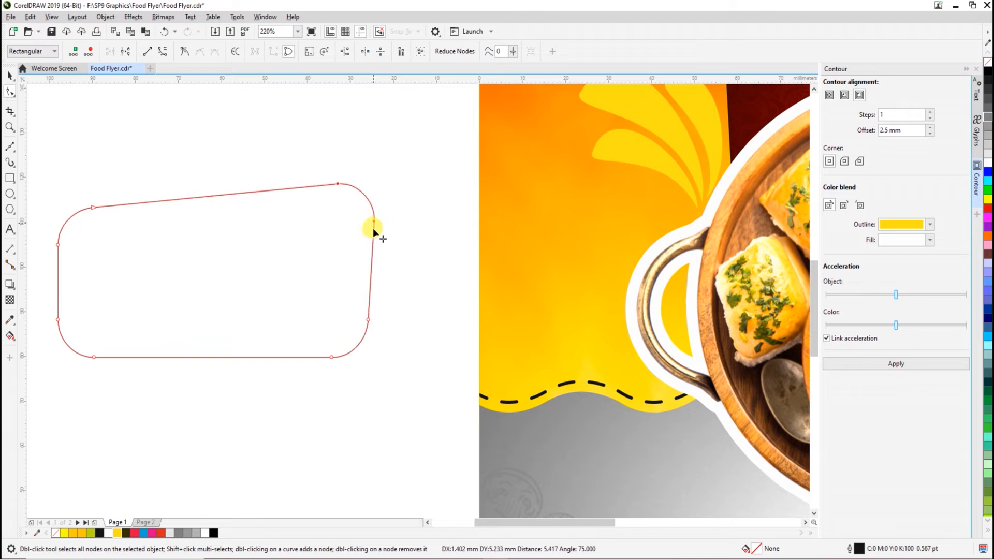
{"action": "key", "text": "space"}
{"action": "left_click_drag", "start_coordinate": [218, 185], "coordinate": [218, 189]}
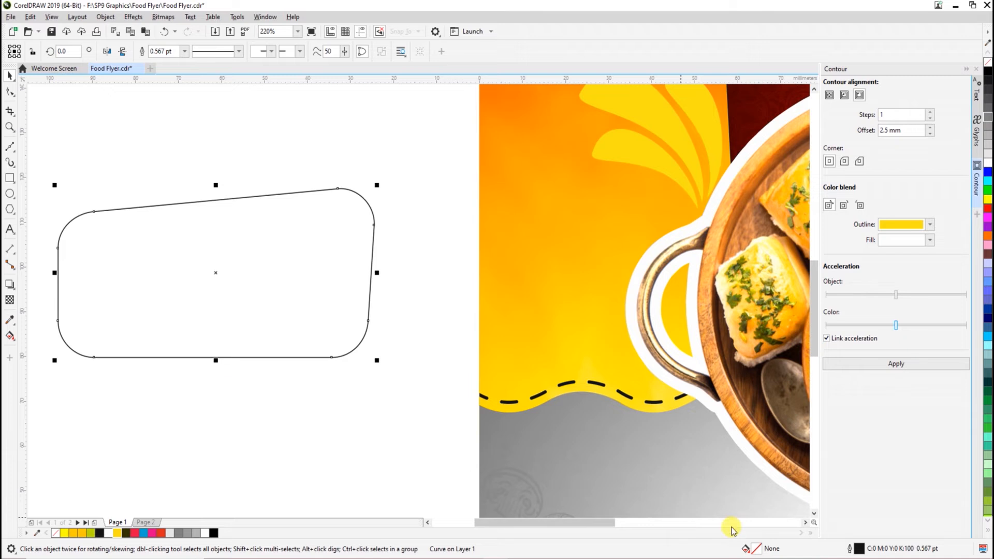
Fill the rounded shape with the Blue+Magenda fountain fill preset.
{"action": "double_click", "coordinate": [756, 550]}
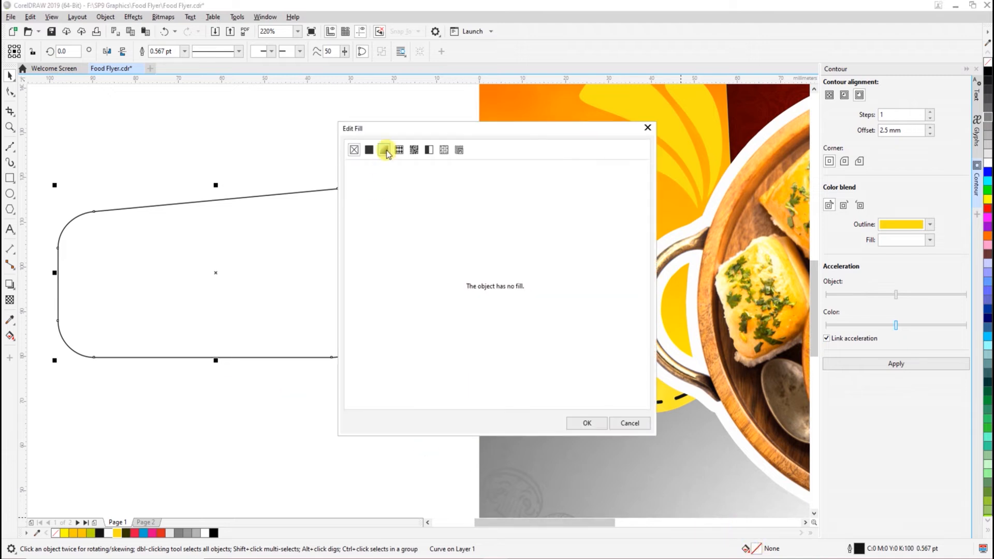
{"action": "left_click", "coordinate": [383, 150]}
{"action": "left_click_drag", "start_coordinate": [395, 127], "coordinate": [582, 119]}
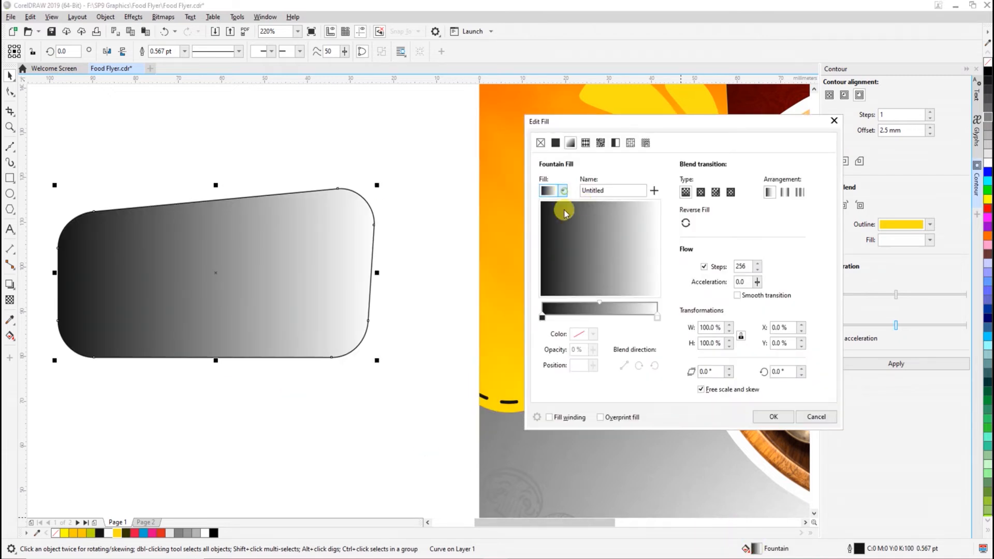
{"action": "left_click", "coordinate": [564, 190]}
{"action": "left_click", "coordinate": [559, 287]}
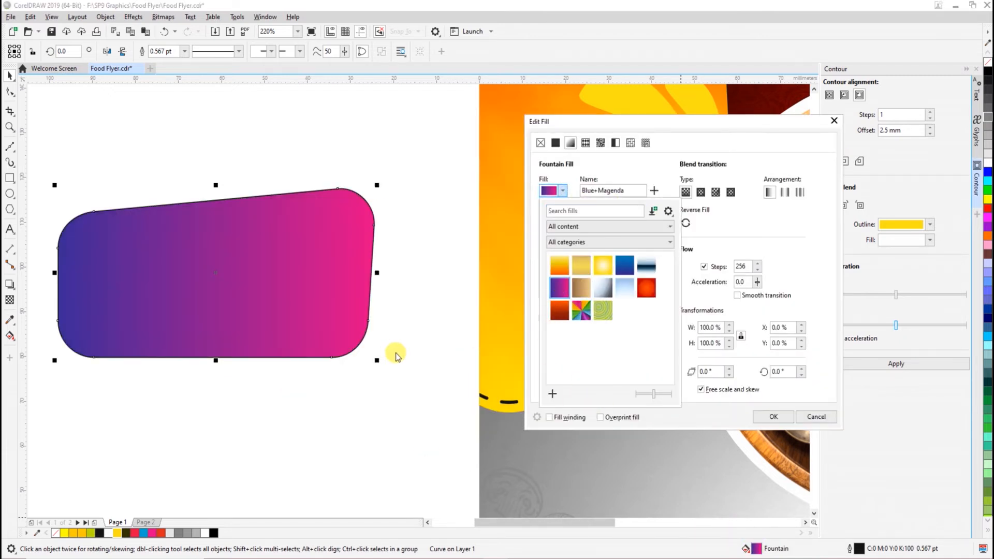
{"action": "left_click", "coordinate": [759, 422]}
{"action": "left_click", "coordinate": [773, 418]}
Place the gradient badge over the platter's upper right edge, scaled down to about 50 mm wide, and remove its outline.
{"action": "scroll", "coordinate": [406, 371], "scroll_direction": "down", "scroll_amount": 5}
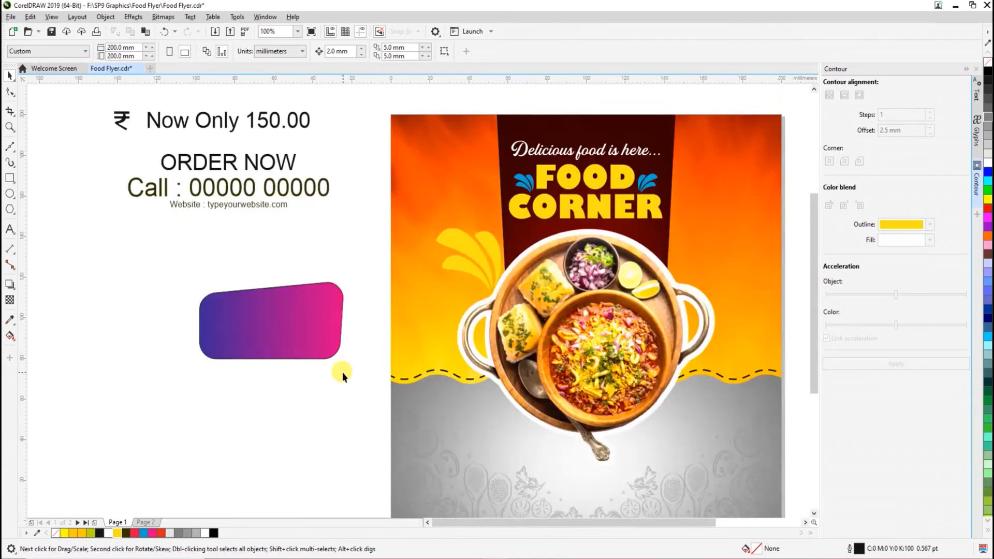
{"action": "key", "text": "z"}
{"action": "left_click_drag", "start_coordinate": [239, 233], "coordinate": [650, 405]}
{"action": "key", "text": "space"}
{"action": "left_click_drag", "start_coordinate": [161, 352], "coordinate": [569, 278]}
{"action": "left_click_drag", "start_coordinate": [631, 244], "coordinate": [616, 260]}
{"action": "left_click_drag", "start_coordinate": [568, 294], "coordinate": [569, 293]}
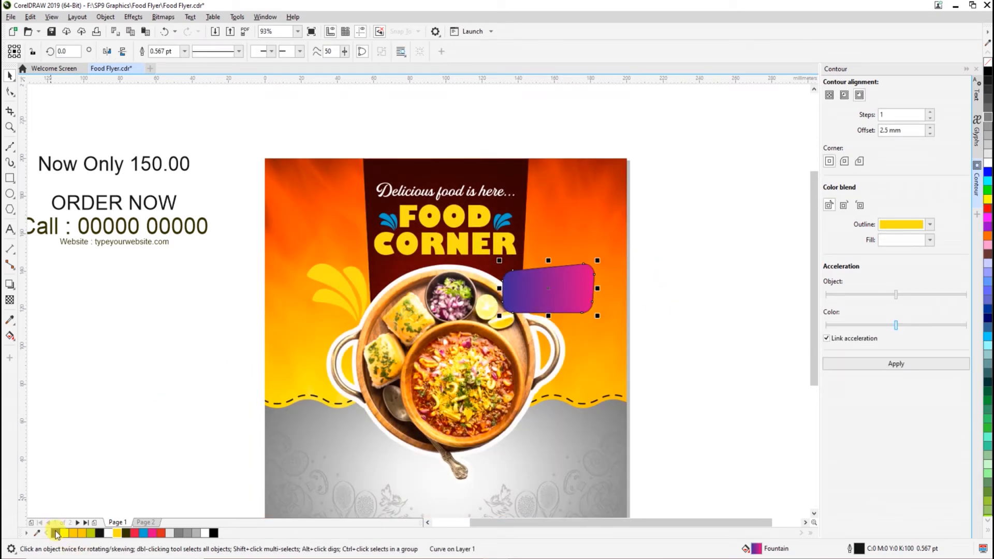
{"action": "key", "text": "z"}
{"action": "left_click", "coordinate": [487, 385]}
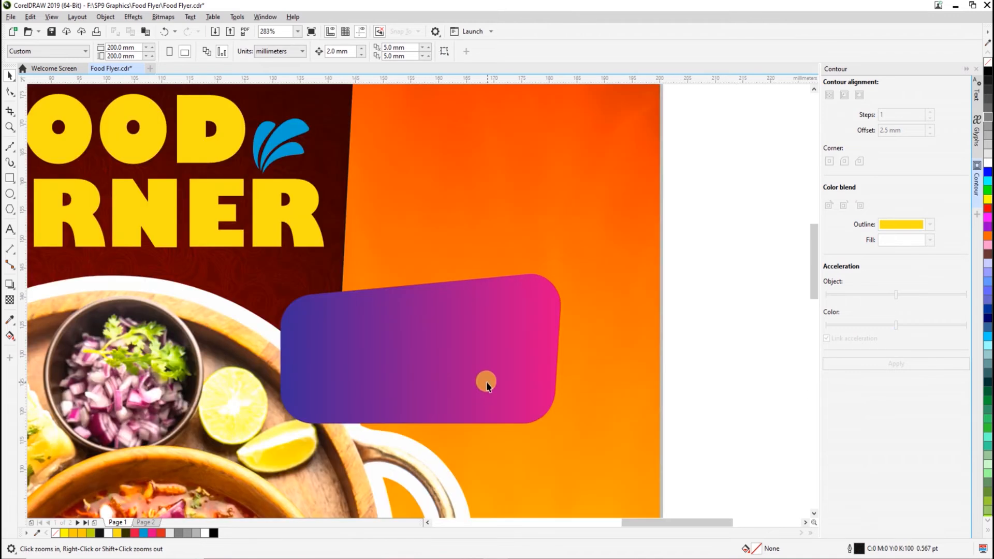
{"action": "key", "text": "space"}
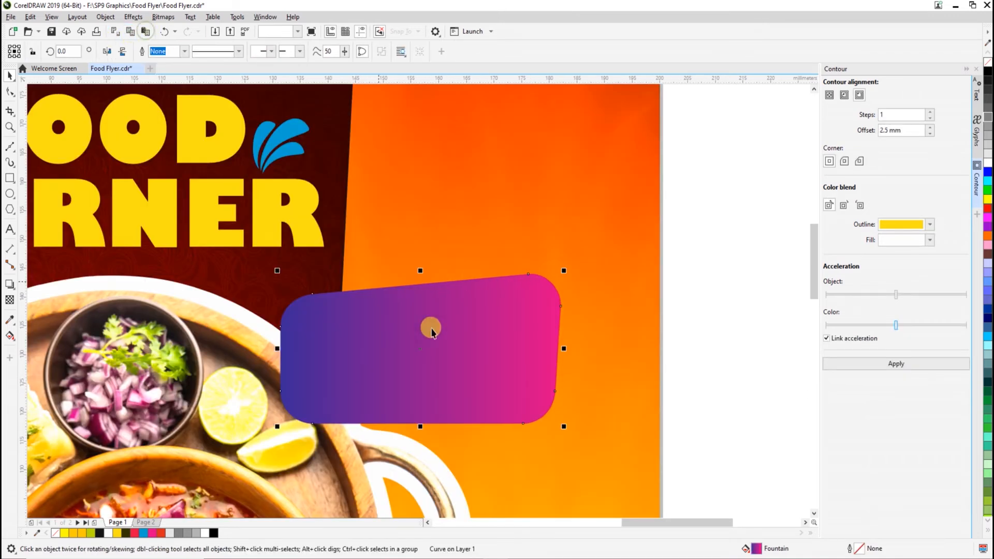
Duplicate the badge in place and stretch the copy slightly upward and to the right.
{"action": "left_click", "coordinate": [433, 332]}
{"action": "left_click", "coordinate": [395, 290]}
{"action": "left_click_drag", "start_coordinate": [420, 270], "coordinate": [422, 264]}
{"action": "left_click_drag", "start_coordinate": [561, 345], "coordinate": [568, 346]}
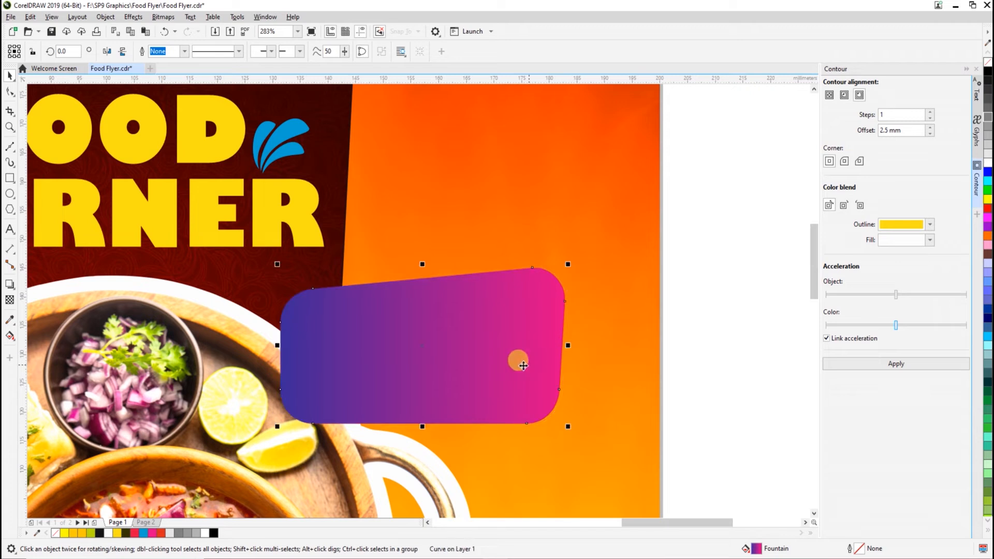
{"action": "left_click_drag", "start_coordinate": [402, 397], "coordinate": [419, 397]}
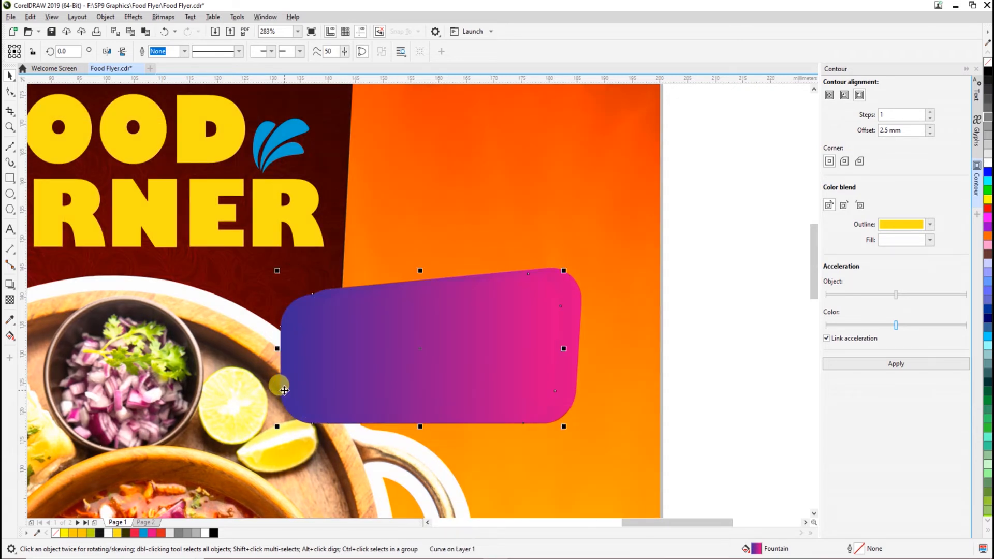
{"action": "key", "text": "space"}
{"action": "left_click", "coordinate": [520, 377]}
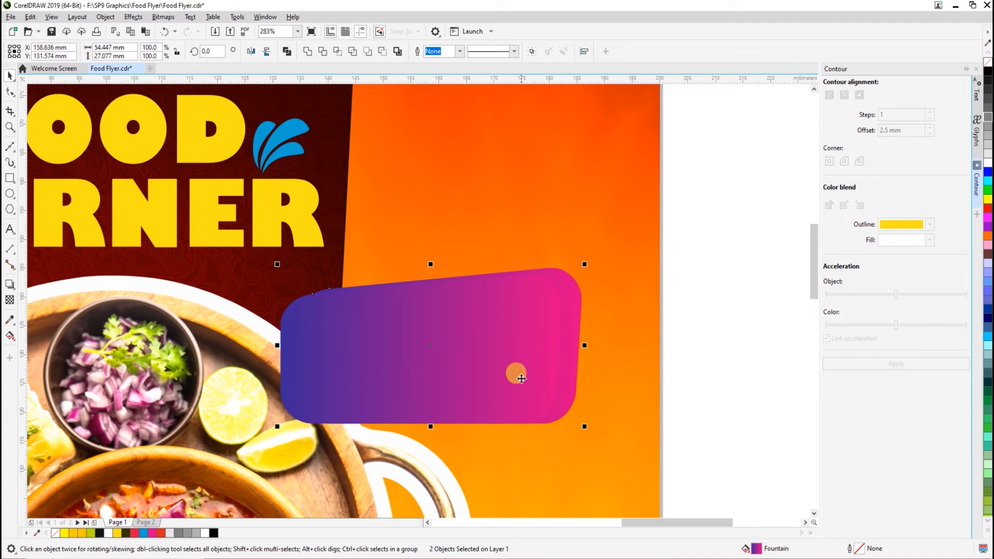
{"action": "key", "text": "ctrl+z"}
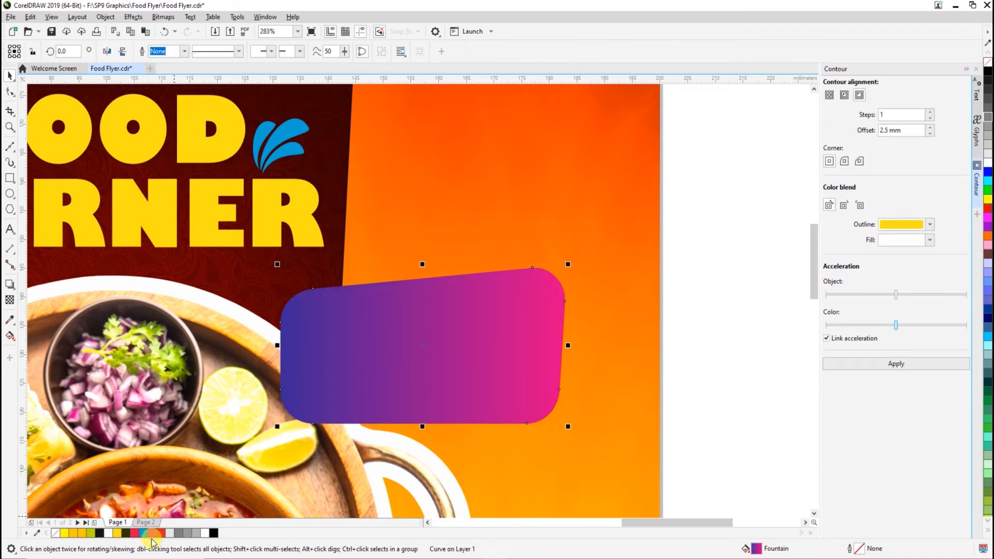
Fill the enlarged badge copy yellow and keep it behind the gradient badge as an edge.
{"action": "right_click", "coordinate": [118, 534]}
{"action": "left_click", "coordinate": [693, 411]}
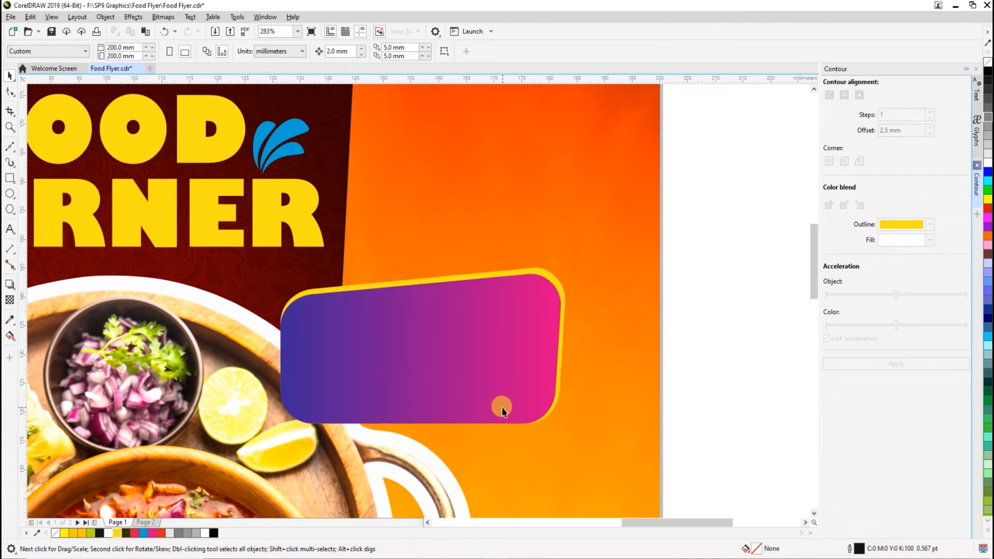
Bring the "Now Only 150.00" text and the rupee symbol to the badge, with the text on it and the symbol just below.
{"action": "scroll", "coordinate": [532, 428], "scroll_direction": "down", "scroll_amount": 3}
{"action": "scroll", "coordinate": [533, 427], "scroll_direction": "down", "scroll_amount": 2}
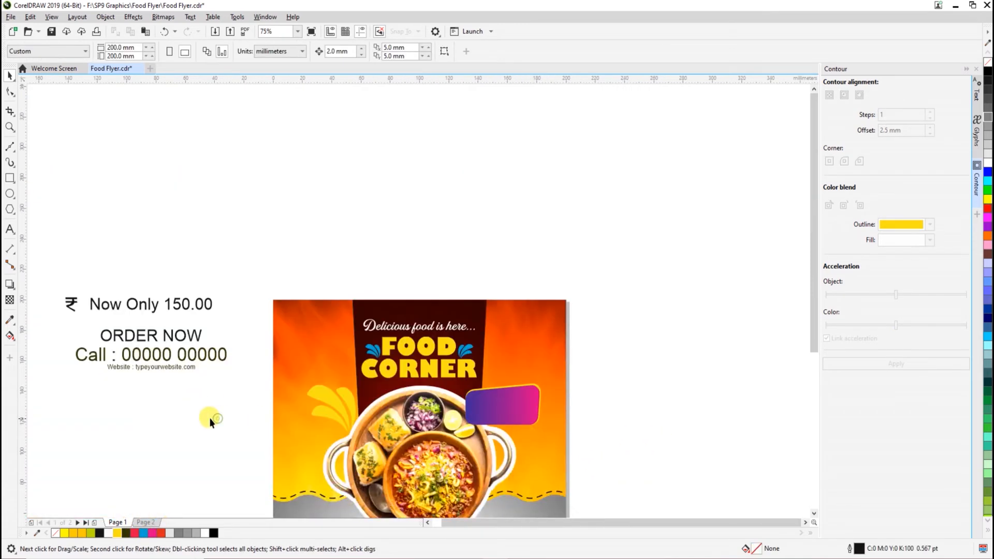
{"action": "left_click", "coordinate": [145, 305]}
{"action": "left_click", "coordinate": [71, 305], "text": "shift"}
{"action": "left_click_drag", "start_coordinate": [71, 305], "coordinate": [521, 412]}
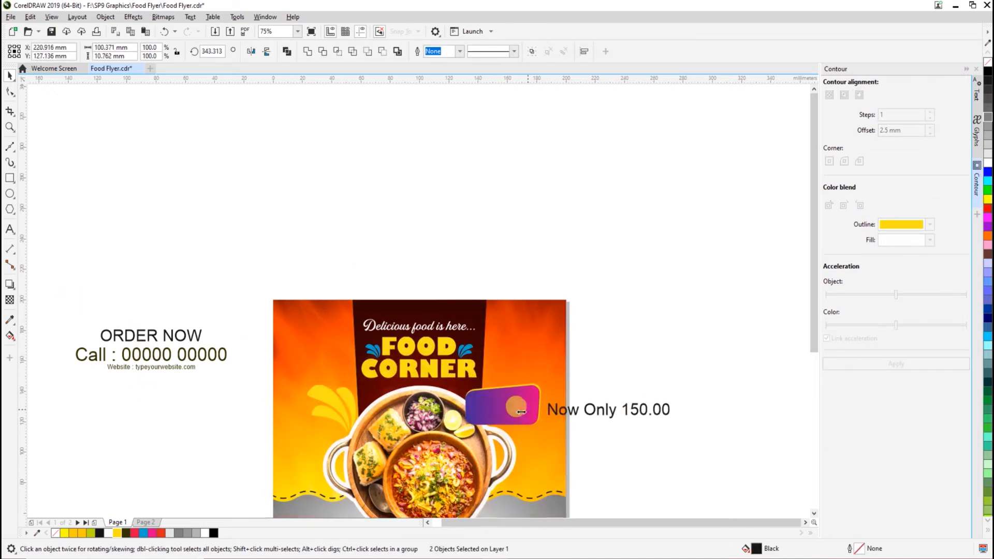
{"action": "key", "text": "z"}
{"action": "left_click_drag", "start_coordinate": [366, 284], "coordinate": [682, 470]}
{"action": "key", "text": "space"}
{"action": "left_click", "coordinate": [580, 463]}
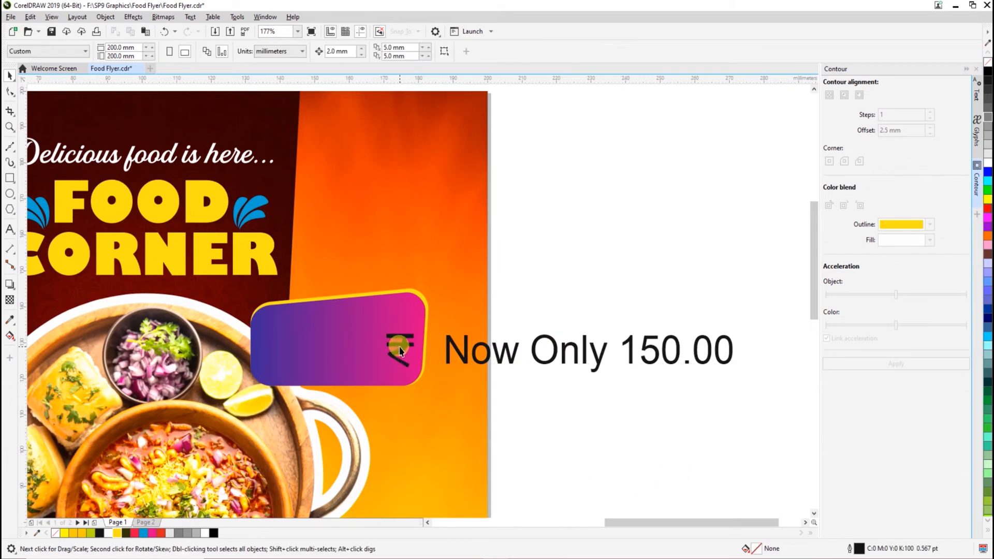
{"action": "left_click_drag", "start_coordinate": [400, 351], "coordinate": [348, 403]}
{"action": "left_click_drag", "start_coordinate": [462, 356], "coordinate": [310, 328]}
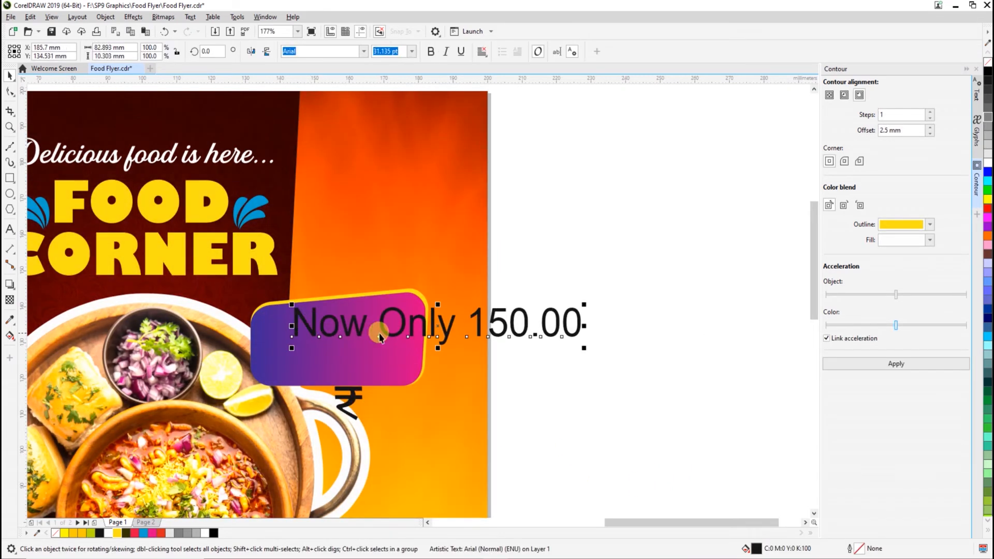
Move "150.00" to a second line and break the text apart into separate "Now Only" and "150.00" objects.
{"action": "left_click", "coordinate": [477, 311]}
{"action": "key", "text": "BackSpace"}
{"action": "key", "text": "Return"}
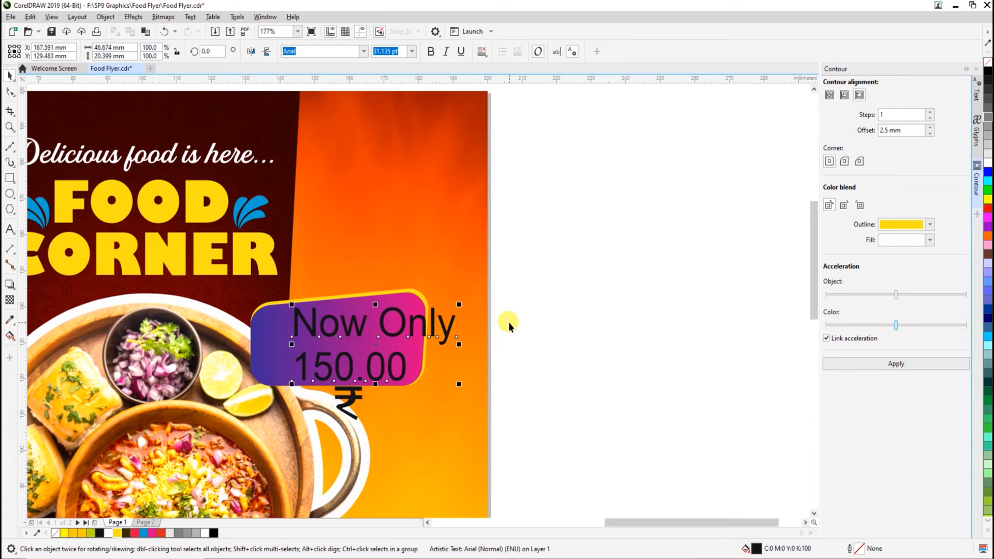
{"action": "key", "text": "z"}
{"action": "left_click_drag", "start_coordinate": [545, 415], "coordinate": [545, 415]}
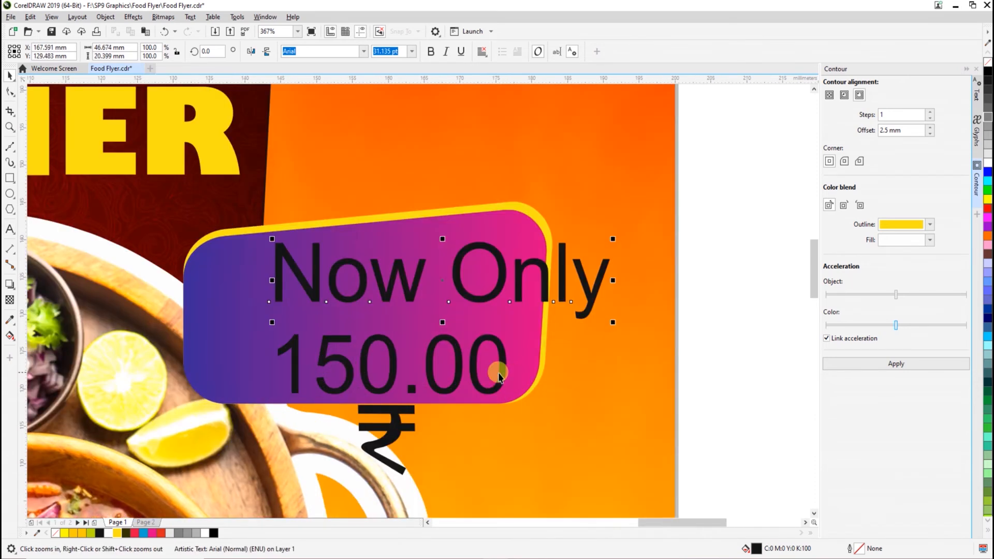
Set the "Now Only" text in the Haettenschweiler font.
{"action": "left_click", "coordinate": [430, 52]}
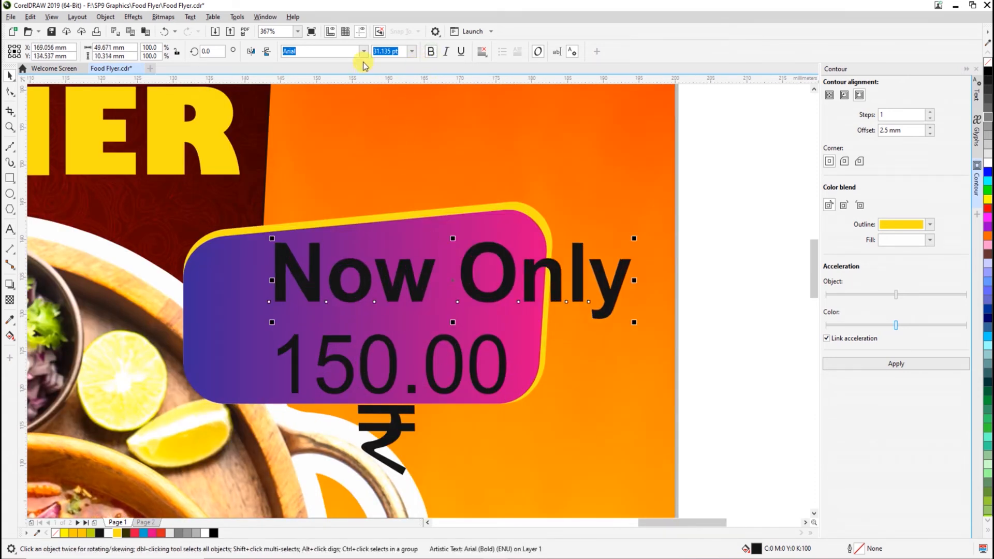
{"action": "type", "text": "Haettenschweiler"}
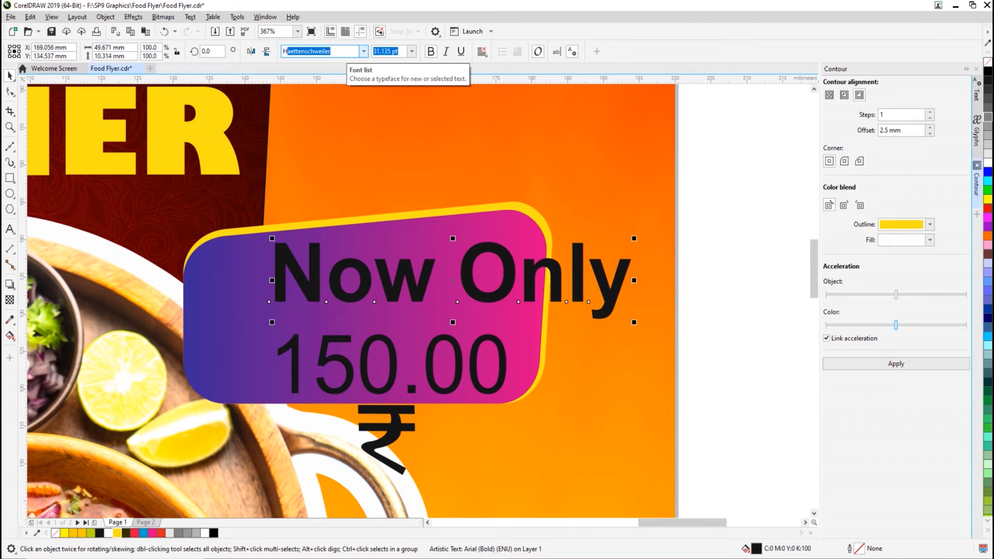
{"action": "key", "text": "Return"}
Scale "Now Only" to 80% and centre it horizontally near the badge's upper edge.
{"action": "left_click", "coordinate": [392, 224]}
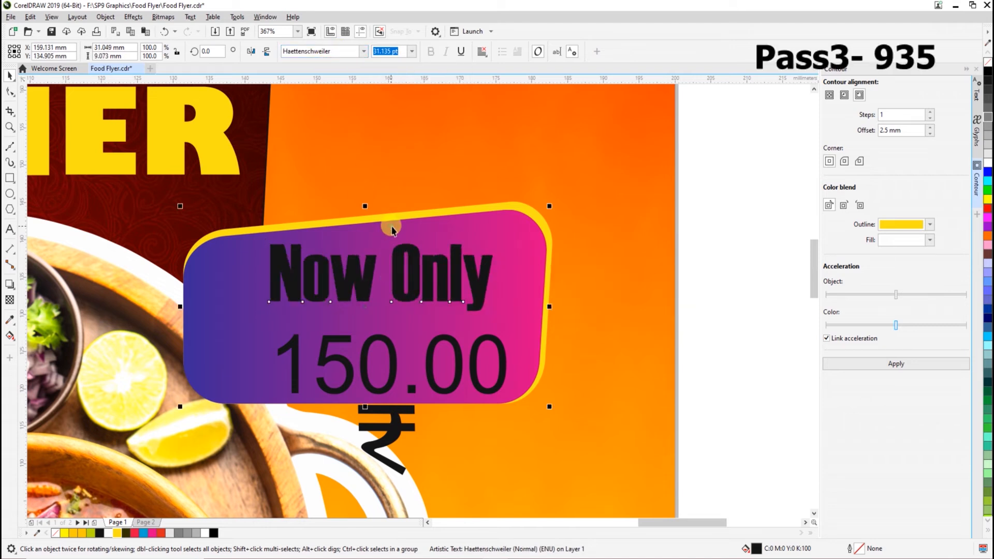
{"action": "left_click", "coordinate": [592, 248]}
{"action": "left_click", "coordinate": [405, 297]}
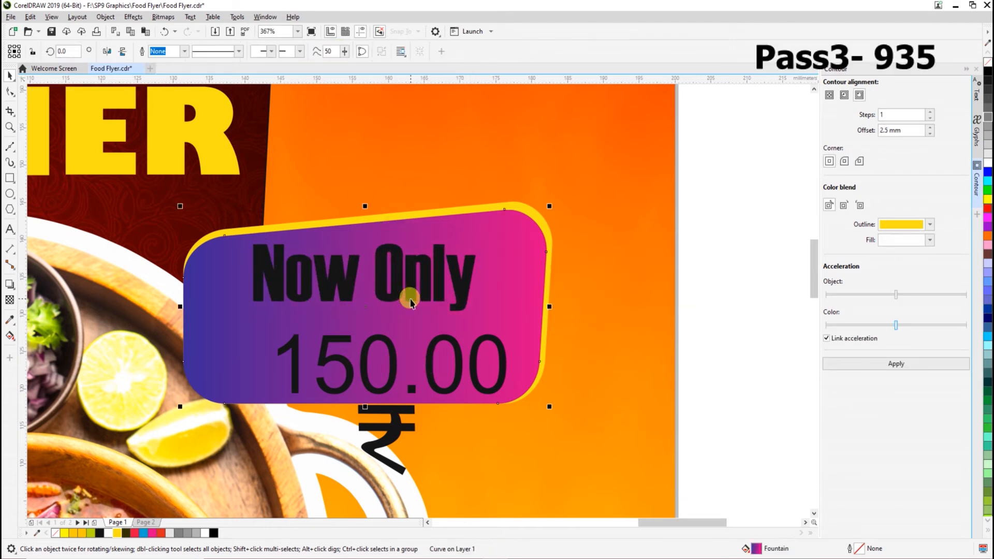
{"action": "left_click", "coordinate": [410, 299]}
{"action": "left_click_drag", "start_coordinate": [479, 314], "coordinate": [451, 314]}
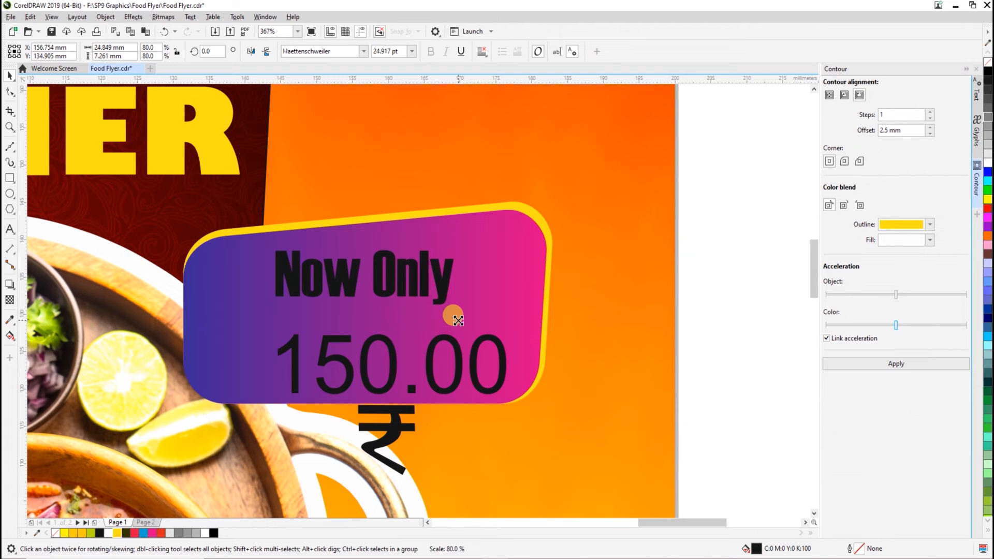
{"action": "left_click_drag", "start_coordinate": [402, 284], "coordinate": [403, 277]}
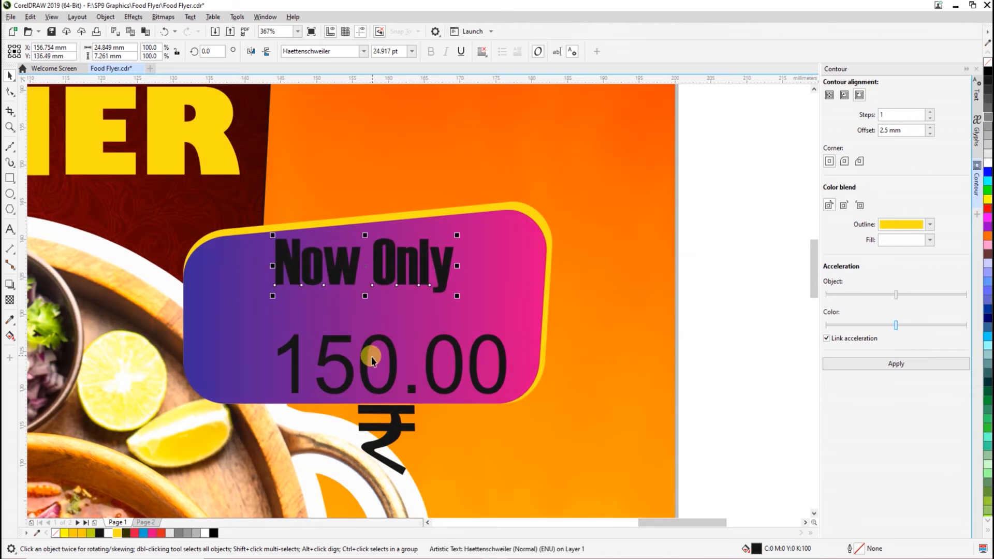
Place the price directly beneath "Now Only", set it in Haettenschweiler and shorten it to "150".
{"action": "left_click_drag", "start_coordinate": [355, 348], "coordinate": [360, 316]}
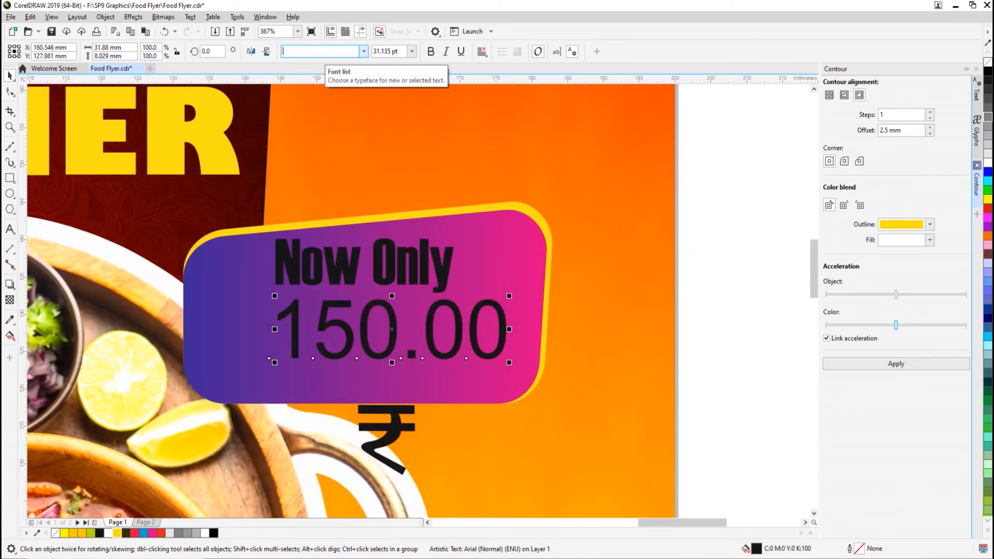
{"action": "key", "text": "Return"}
{"action": "double_click", "coordinate": [378, 356]}
{"action": "left_click_drag", "start_coordinate": [362, 353], "coordinate": [466, 344]}
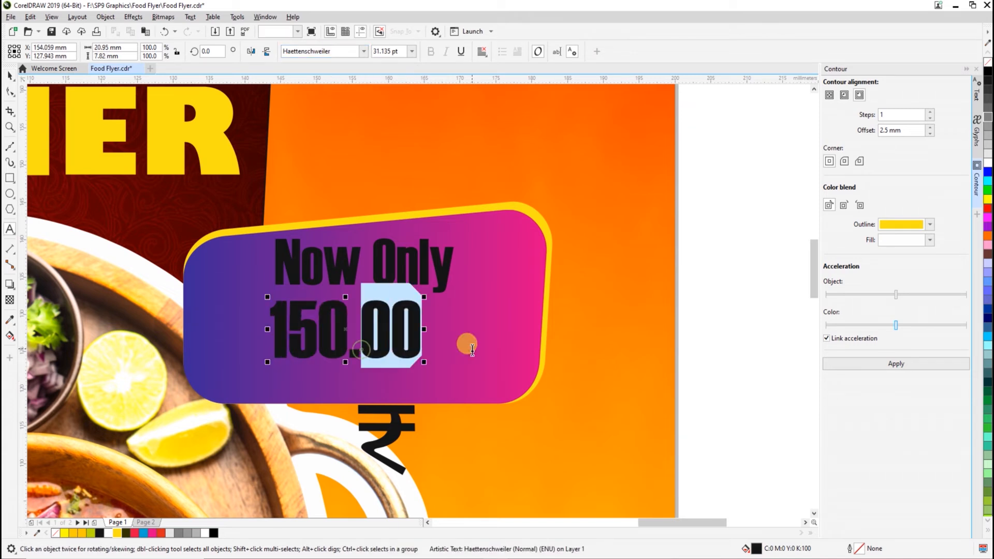
{"action": "key", "text": "BackSpace"}
{"action": "key", "text": "BackSpace"}
{"action": "key", "text": "ctrl+space"}
Enlarge "150" to about 52 pt and place the rupee symbol, slightly reduced, to the left of it.
{"action": "left_click_drag", "start_coordinate": [352, 363], "coordinate": [375, 374]}
{"action": "left_click_drag", "start_coordinate": [376, 426], "coordinate": [244, 317]}
{"action": "left_click_drag", "start_coordinate": [281, 290], "coordinate": [262, 319]}
{"action": "left_click", "coordinate": [382, 281]}
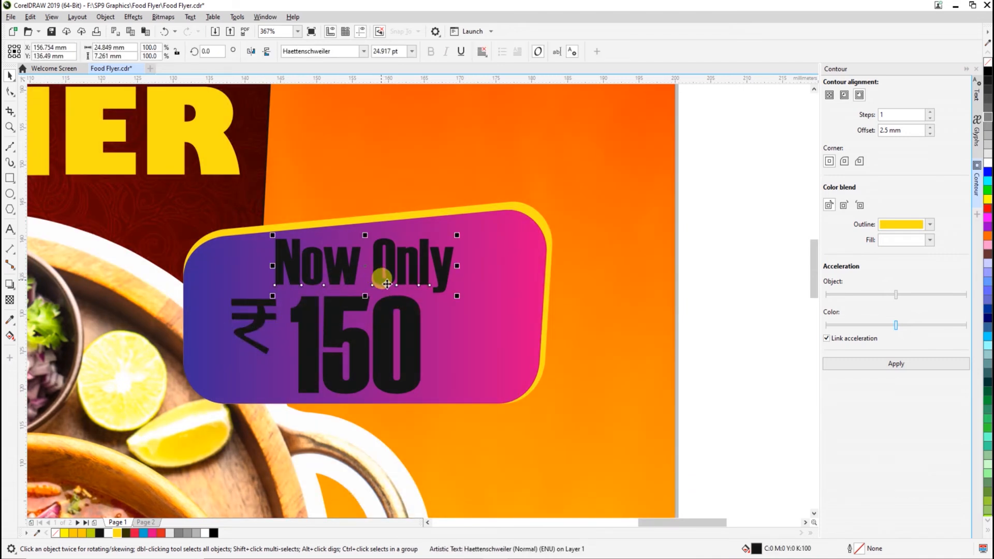
Place a copy of "150" to its right, reduced to about 26 pt and level with its base.
{"action": "left_click_drag", "start_coordinate": [411, 357], "coordinate": [532, 353]}
{"action": "right_click", "coordinate": [533, 354]}
{"action": "left_click_drag", "start_coordinate": [549, 294], "coordinate": [506, 356]}
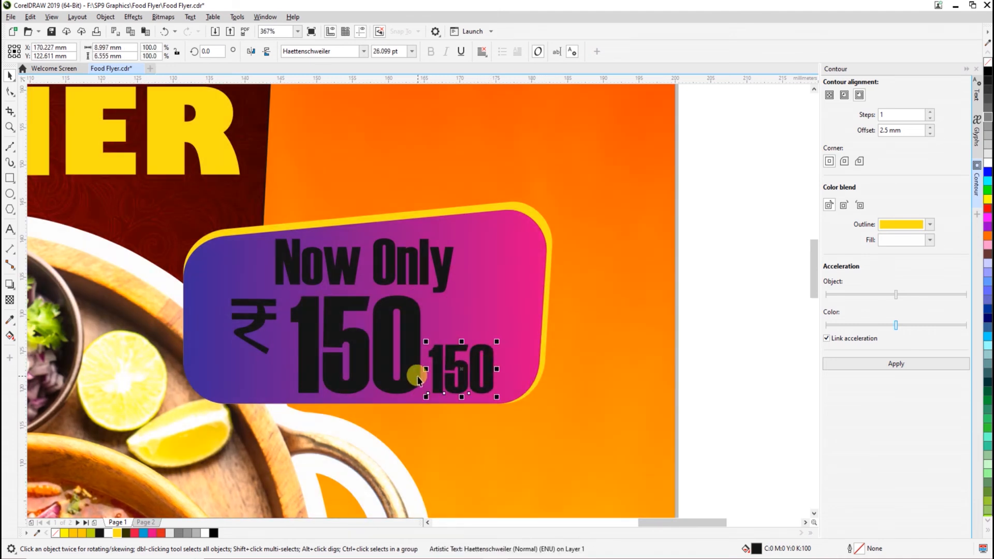
{"action": "left_click", "coordinate": [416, 380], "text": "shift"}
{"action": "left_click", "coordinate": [606, 376]}
Replace the small copy's text with ".00" and set it close beside the "150".
{"action": "double_click", "coordinate": [475, 391]}
{"action": "key", "text": "ctrl+a"}
{"action": "type", "text": ".00"}
{"action": "left_click_drag", "start_coordinate": [465, 387], "coordinate": [448, 384]}
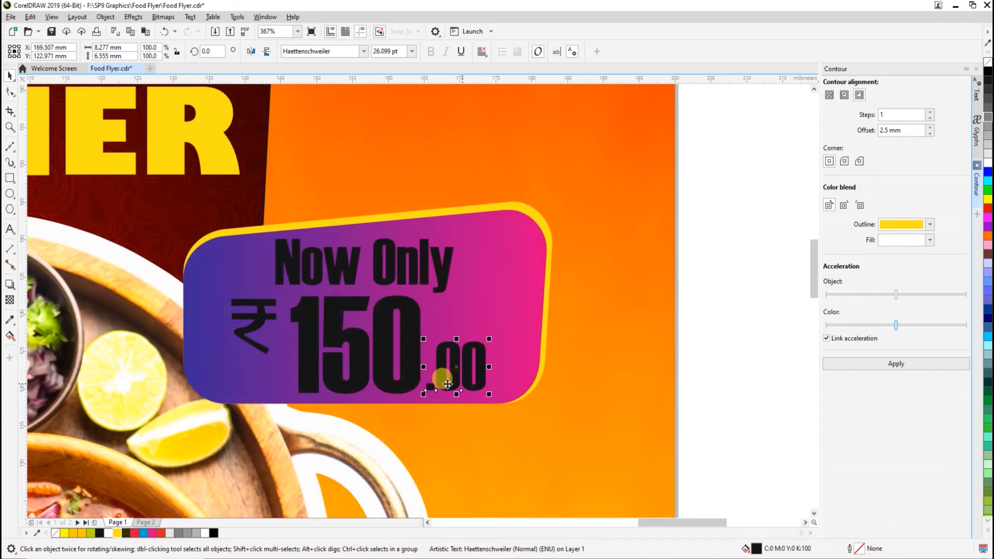
Fill the rupee symbol, "150" and ".00" white, and fill "Now Only" yellow.
{"action": "left_click", "coordinate": [411, 387], "text": "shift"}
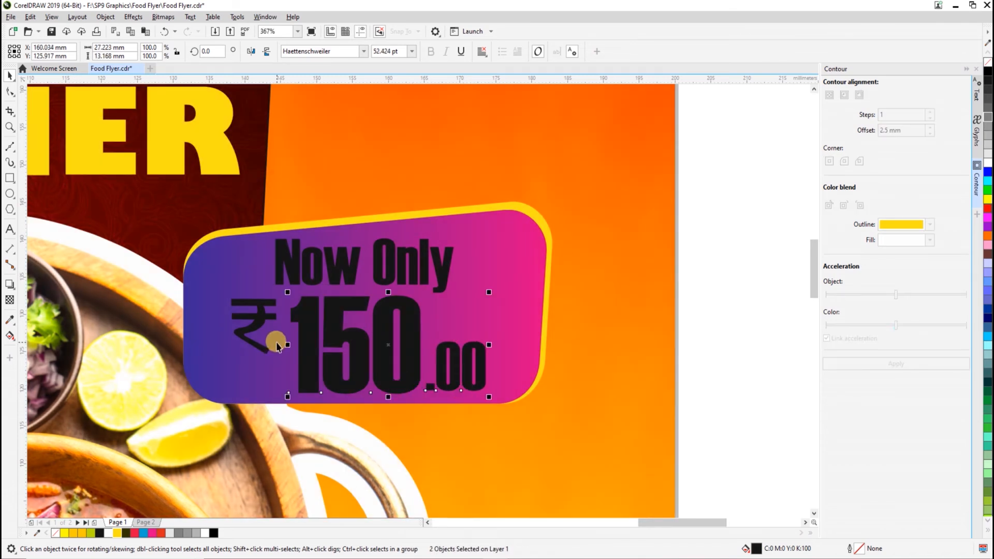
{"action": "left_click", "coordinate": [254, 332], "text": "shift"}
{"action": "left_click", "coordinate": [107, 539]}
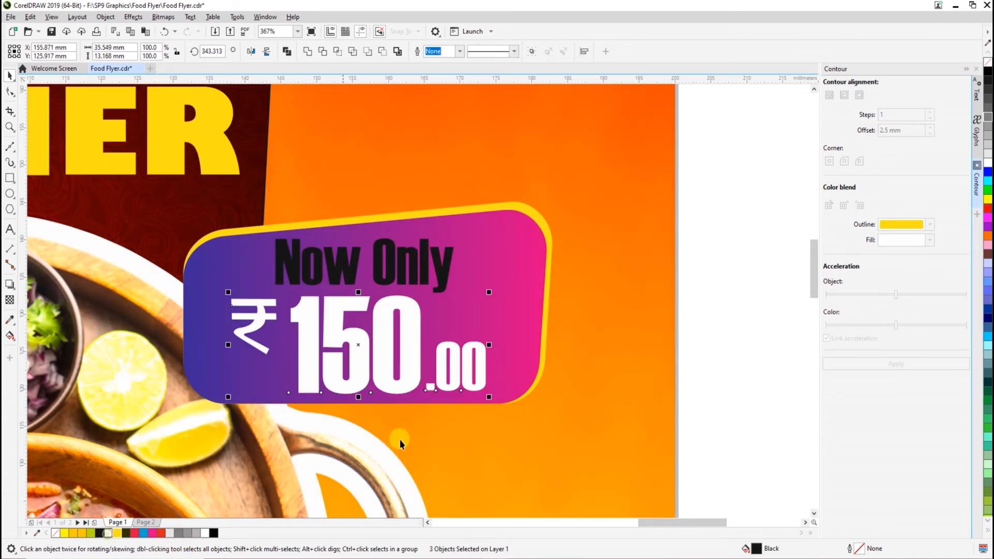
{"action": "left_click", "coordinate": [388, 275]}
{"action": "left_click", "coordinate": [111, 537]}
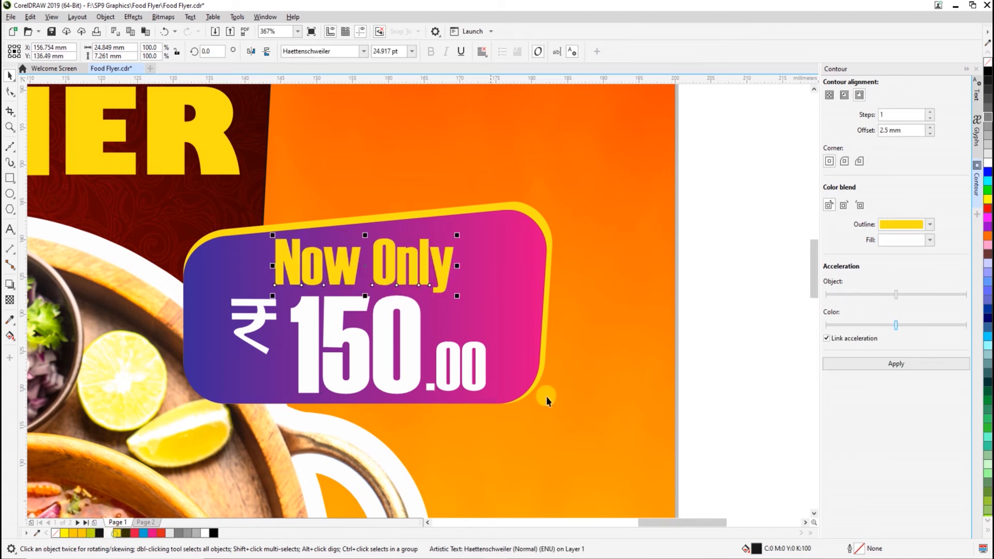
{"action": "left_click_drag", "start_coordinate": [719, 448], "coordinate": [427, 417]}
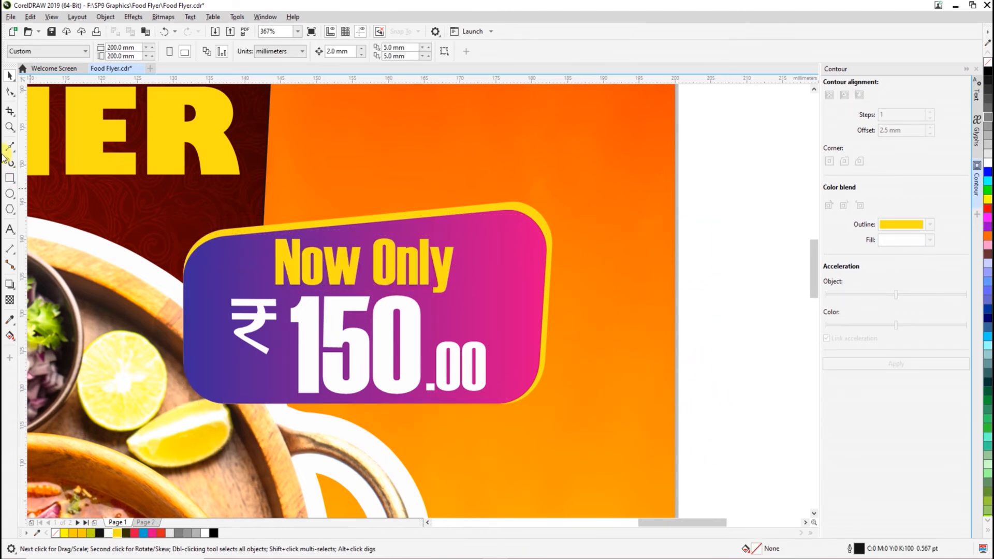
Draw a short straight horizontal line beneath the zeros of ".00" and give it a white outline.
{"action": "left_click", "coordinate": [10, 148]}
{"action": "left_click", "coordinate": [440, 398]}
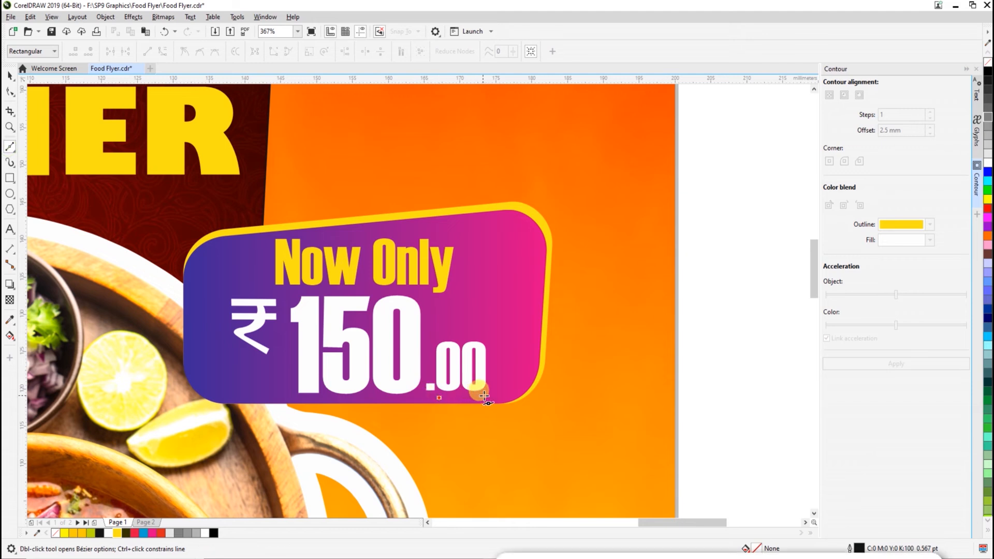
{"action": "left_click", "coordinate": [486, 400], "text": "ctrl"}
{"action": "key", "text": "space"}
{"action": "right_click", "coordinate": [112, 533]}
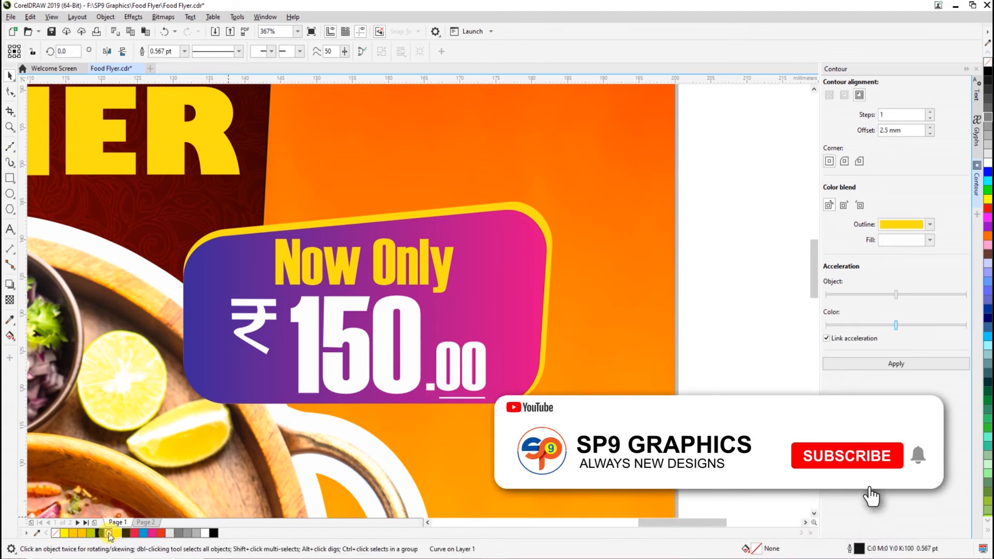
Set the short line beneath the zeros to 1 pt width with round line caps.
{"action": "double_click", "coordinate": [159, 51]}
{"action": "type", "text": "1"}
{"action": "key", "text": "Return"}
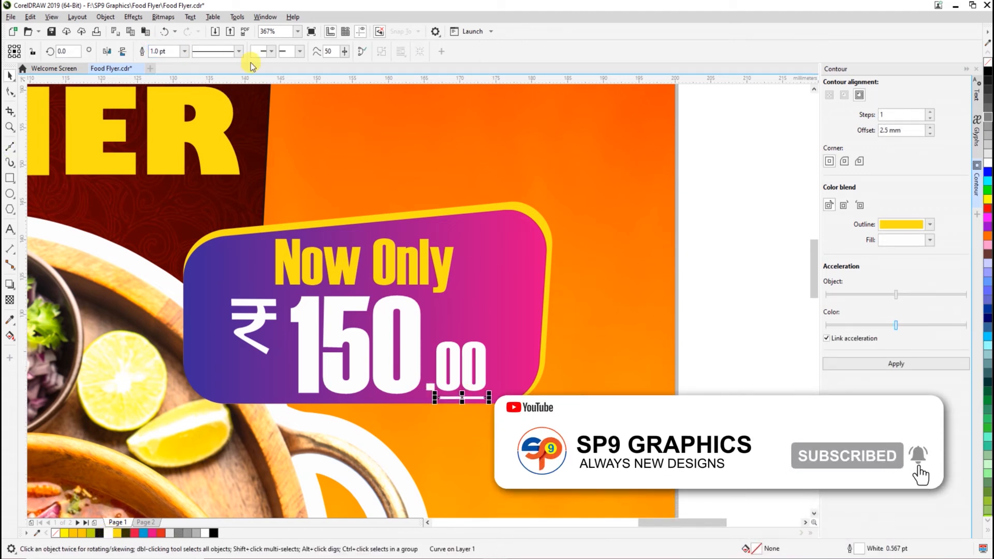
{"action": "key", "text": "F12"}
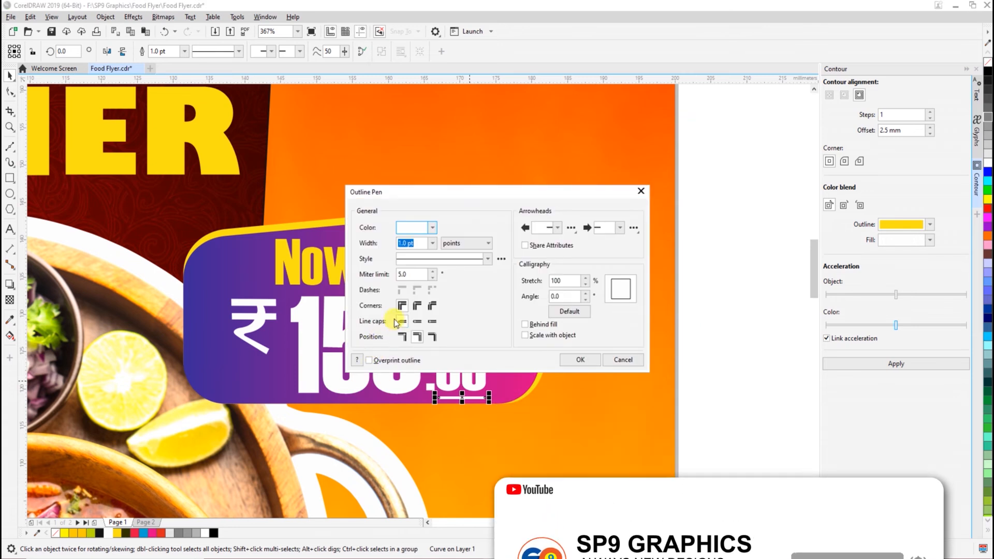
{"action": "left_click", "coordinate": [413, 324]}
{"action": "left_click", "coordinate": [577, 357]}
{"action": "left_click", "coordinate": [695, 361]}
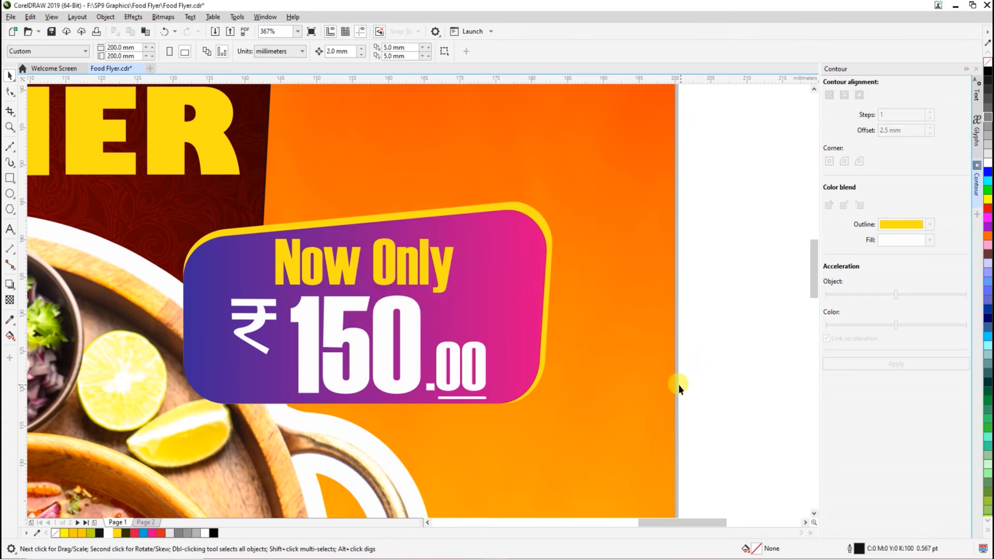
Group all parts of the price badge, rotate the group 14 degrees and shift it slightly toward the platter.
{"action": "left_click_drag", "start_coordinate": [705, 450], "coordinate": [128, 168]}
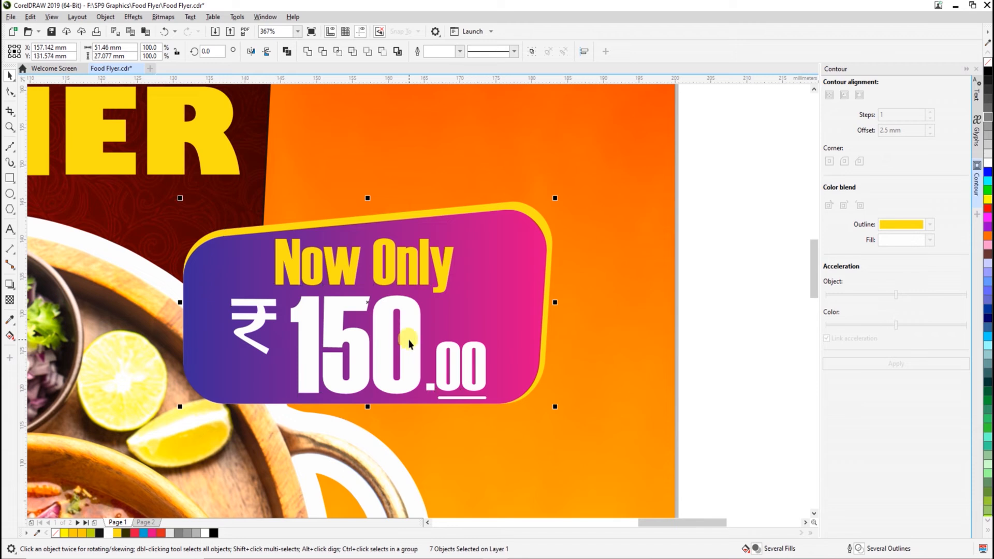
{"action": "key", "text": "ctrl+g"}
{"action": "type", "text": "1"}
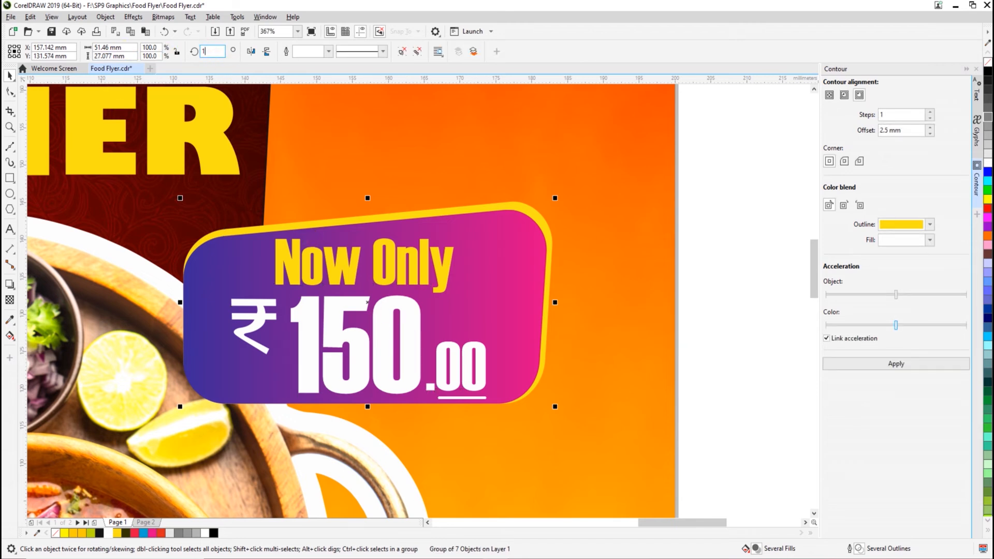
{"action": "type", "text": "4"}
{"action": "key", "text": "Return"}
{"action": "scroll", "coordinate": [330, 249], "scroll_direction": "down", "scroll_amount": 3}
{"action": "left_click_drag", "start_coordinate": [401, 336], "coordinate": [388, 337]}
{"action": "scroll", "coordinate": [389, 337], "scroll_direction": "down", "scroll_amount": 2}
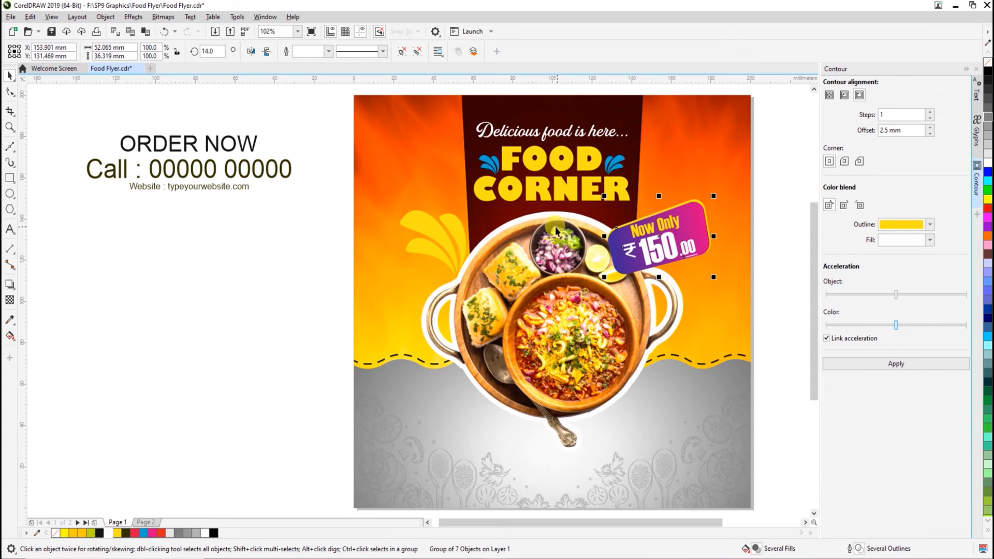
Place a copy of the rotated price badge at the platter's lower-left edge, over the grey wavy area.
{"action": "scroll", "coordinate": [526, 238], "scroll_direction": "down", "scroll_amount": 2}
{"action": "key", "text": "z"}
{"action": "left_click_drag", "start_coordinate": [398, 147], "coordinate": [716, 403]}
{"action": "key", "text": "space"}
{"action": "left_click_drag", "start_coordinate": [474, 221], "coordinate": [300, 354]}
{"action": "right_click", "coordinate": [301, 354]}
Delete "150", ".00", its underline and the rupee symbol from the copied badge.
{"action": "key", "text": "F2"}
{"action": "left_click_drag", "start_coordinate": [191, 263], "coordinate": [506, 423]}
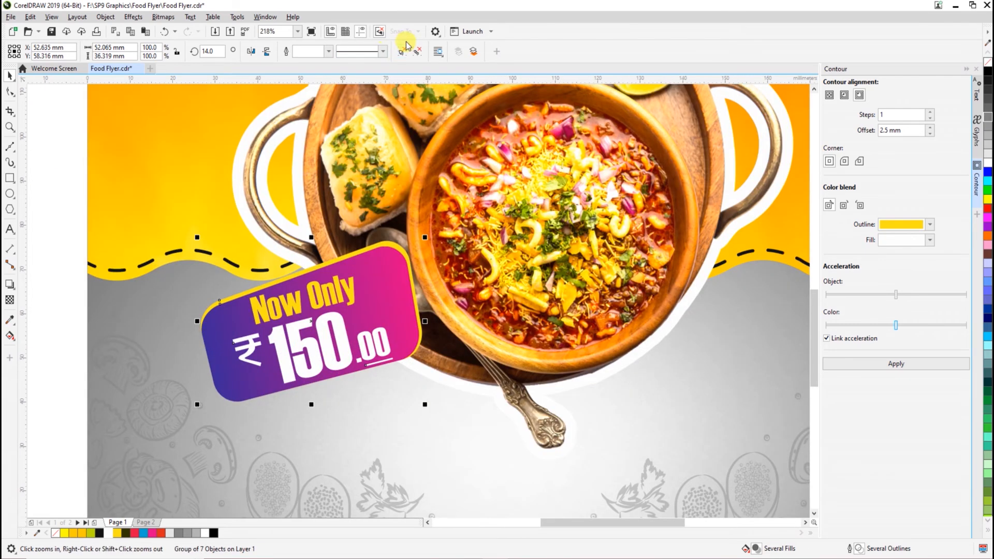
{"action": "left_click", "coordinate": [290, 358], "text": "ctrl"}
{"action": "key", "text": "Delete"}
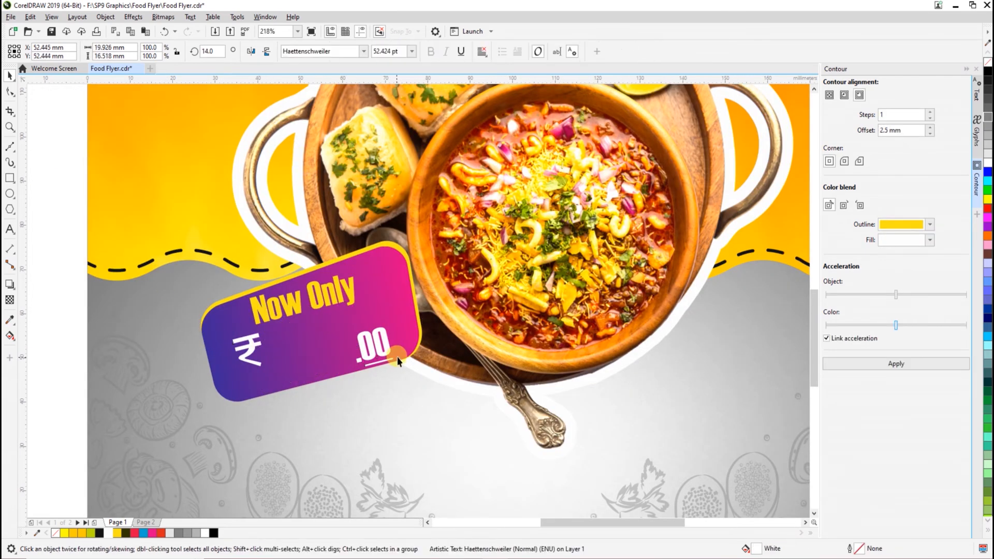
{"action": "key", "text": "Delete"}
{"action": "left_click", "coordinate": [254, 358]}
{"action": "key", "text": "Delete"}
Replace the copied badge's text with "ORDER NOW", enlarge it to about 33 pt and place it in the badge's lower half.
{"action": "left_click", "coordinate": [285, 311]}
{"action": "key", "text": "F8"}
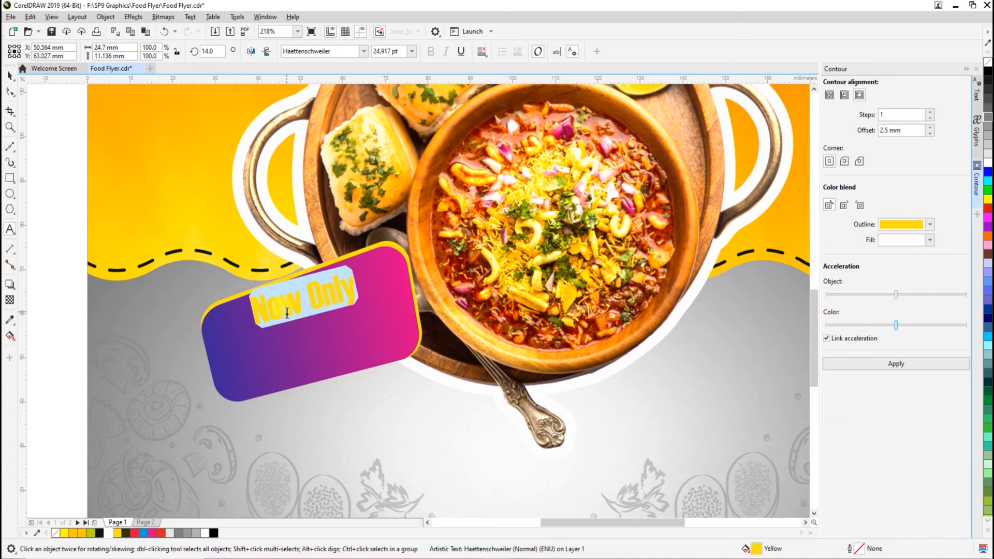
{"action": "type", "text": "ORDER NOW"}
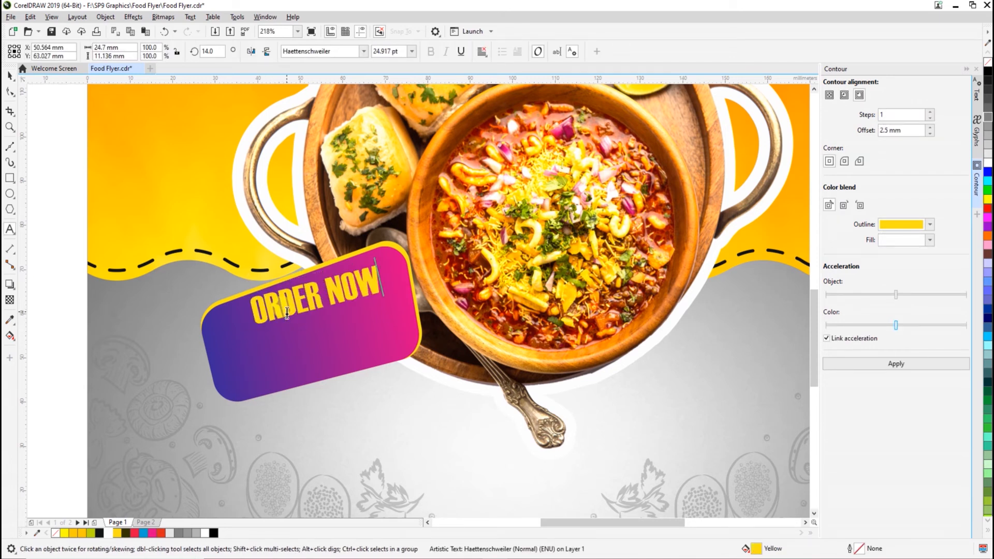
{"action": "key", "text": "ctrl+space"}
{"action": "left_click", "coordinate": [332, 352]}
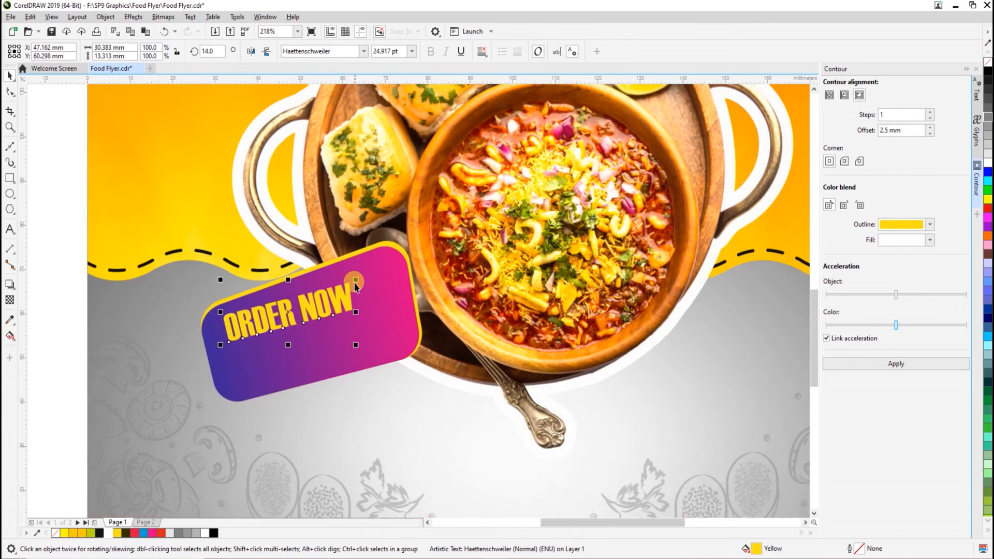
{"action": "left_click_drag", "start_coordinate": [383, 263], "coordinate": [397, 249]}
{"action": "left_click_drag", "start_coordinate": [384, 287], "coordinate": [391, 342]}
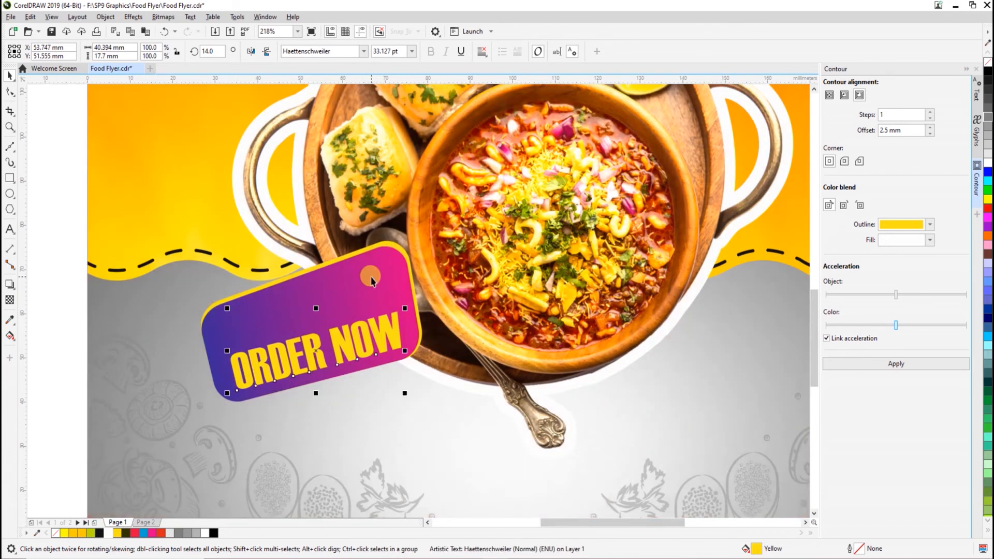
Shorten the copied badge's gradient shape by moving its upper nodes down to just above "ORDER NOW".
{"action": "key", "text": "F10"}
{"action": "left_click", "coordinate": [335, 280]}
{"action": "left_click_drag", "start_coordinate": [420, 325], "coordinate": [420, 326]}
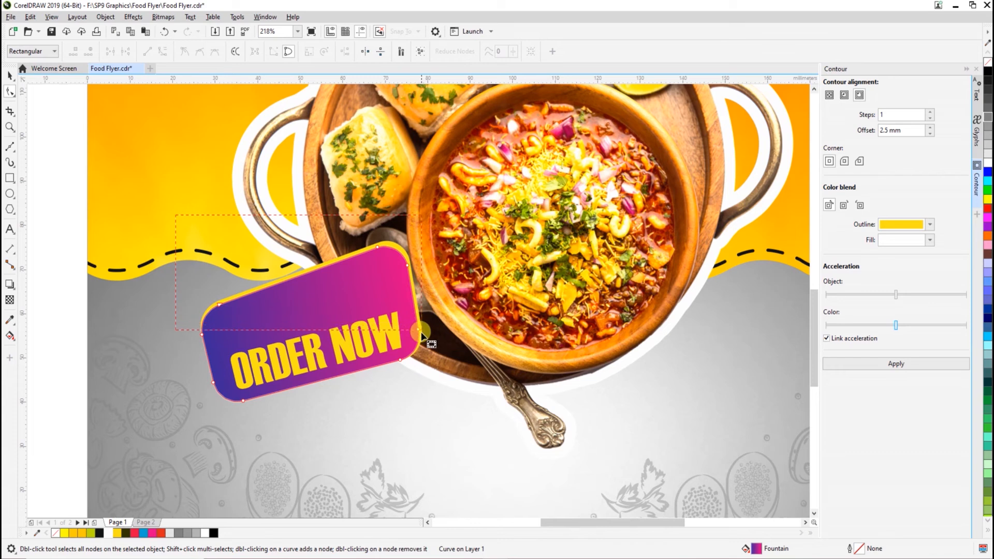
{"action": "left_click_drag", "start_coordinate": [408, 268], "coordinate": [415, 298]}
{"action": "key", "text": "space"}
Move the yellow backing shape's upper nodes down so only a thin yellow rim shows above the gradient shape.
{"action": "left_click", "coordinate": [333, 272]}
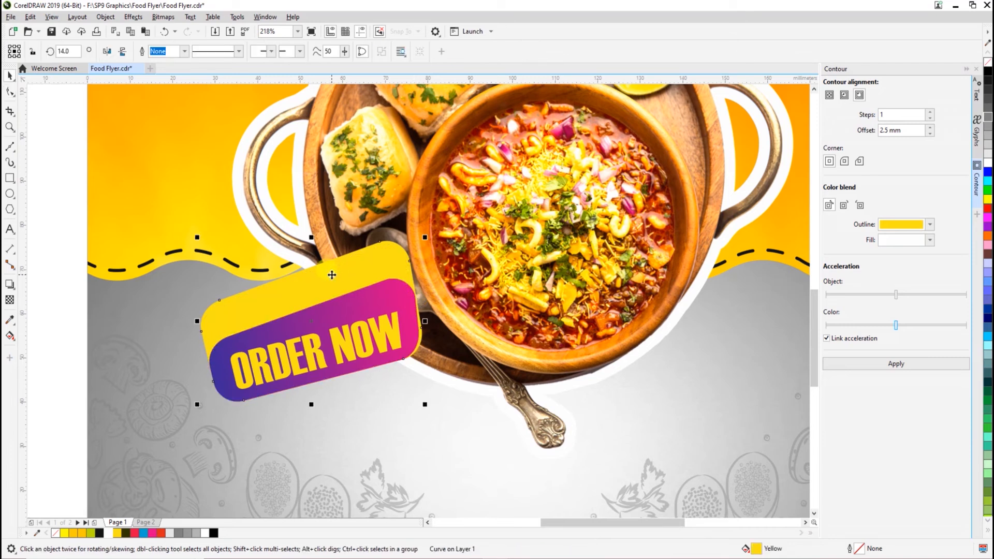
{"action": "key", "text": "space"}
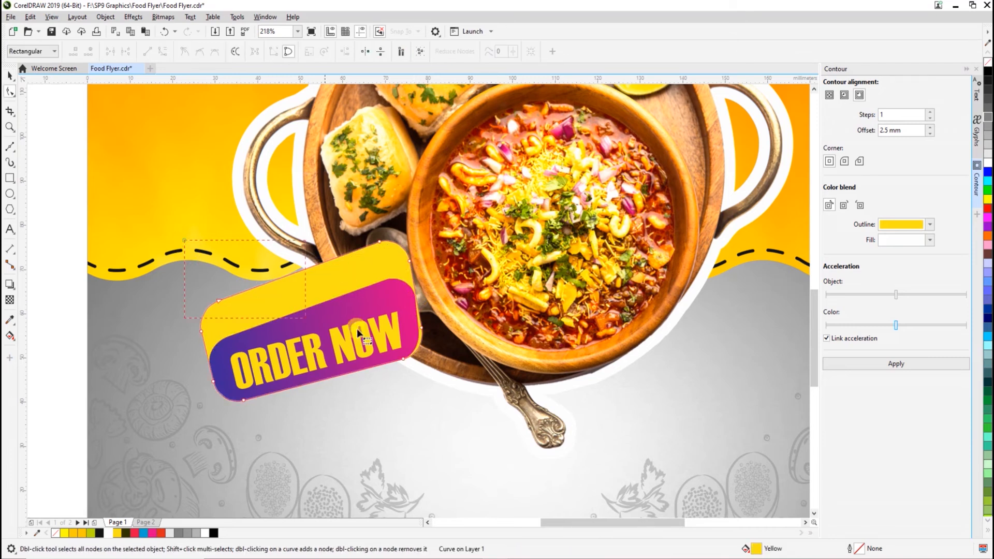
{"action": "left_click", "coordinate": [427, 311], "text": "shift"}
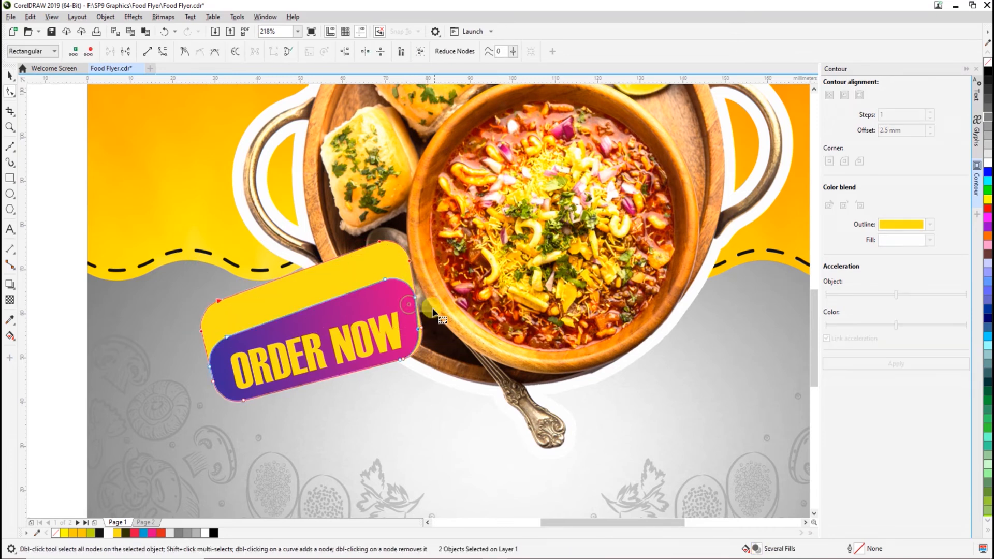
{"action": "left_click", "coordinate": [210, 321]}
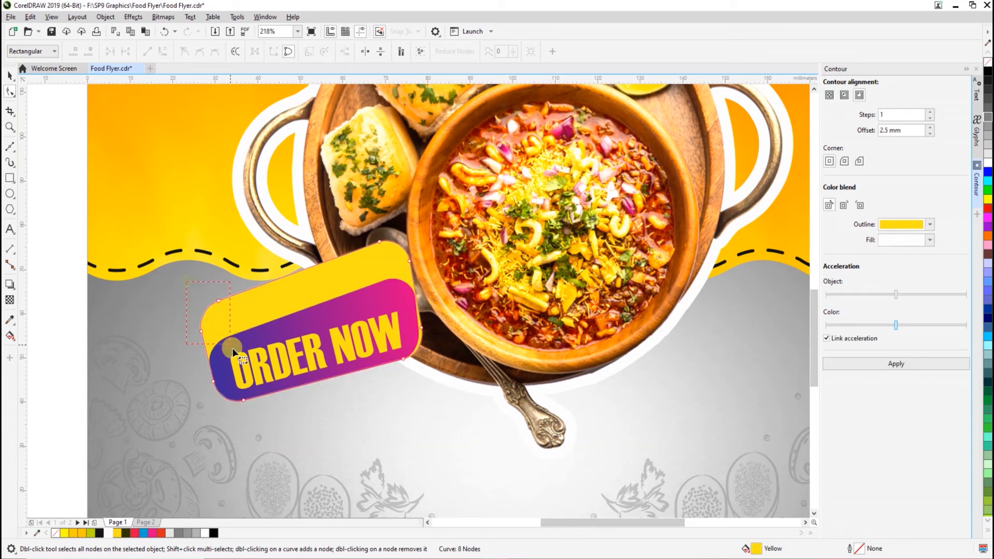
{"action": "left_click_drag", "start_coordinate": [416, 270], "coordinate": [417, 294]}
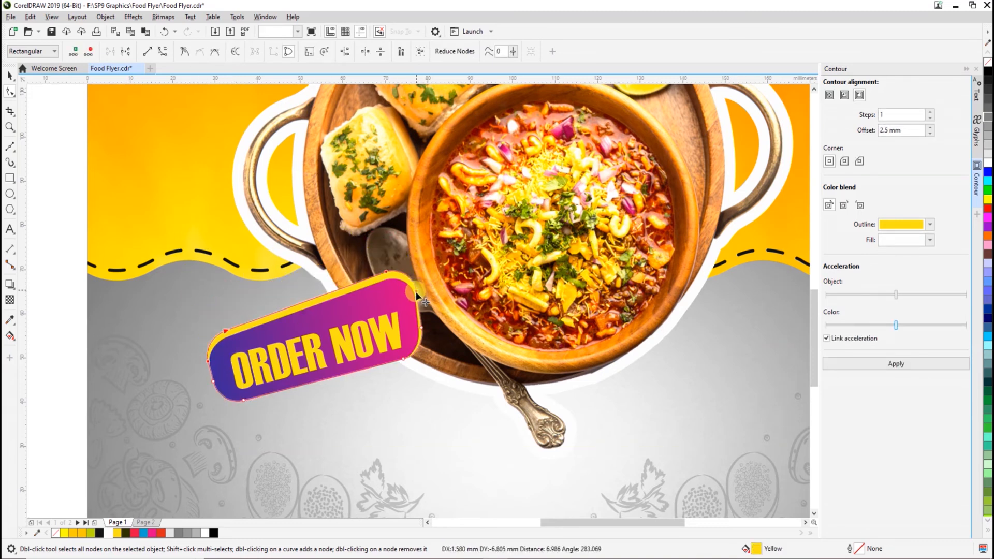
{"action": "key", "text": "space"}
Move the whole ORDER NOW badge slightly up against the platter's lower-left edge.
{"action": "left_click", "coordinate": [411, 390]}
{"action": "scroll", "coordinate": [409, 390], "scroll_direction": "down", "scroll_amount": 1}
{"action": "mouse_move", "coordinate": [391, 365]}
{"action": "left_mouse_down"}
{"action": "mouse_move", "coordinate": [388, 343]}
{"action": "mouse_move", "coordinate": [395, 360]}
{"action": "left_mouse_up"}
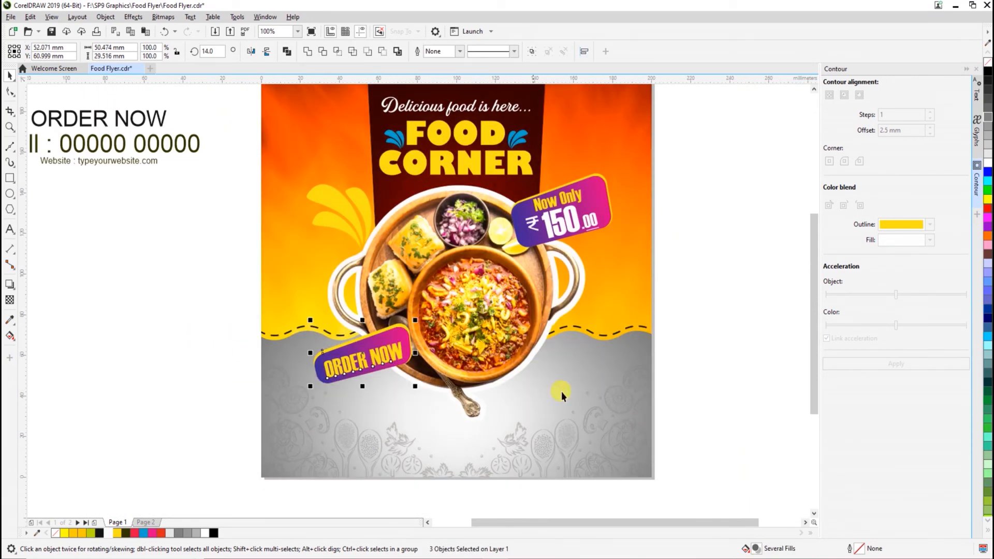
{"action": "left_click", "coordinate": [388, 357]}
{"action": "left_click", "coordinate": [391, 355]}
{"action": "key", "text": "Escape"}
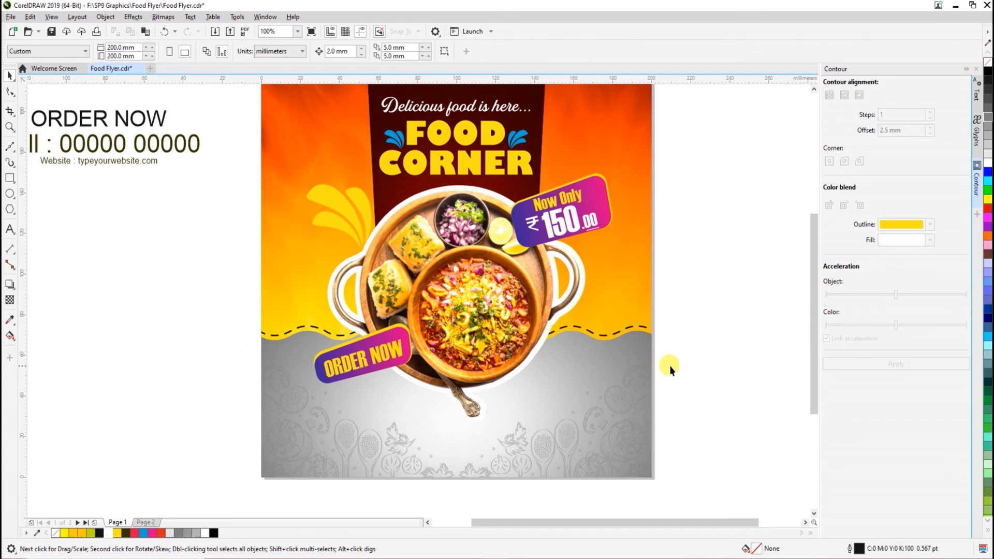
Delete the loose "ORDER NOW" text outside the page and move the call and website lines down beside the grey area.
{"action": "scroll", "coordinate": [676, 365], "scroll_direction": "down", "scroll_amount": 2}
{"action": "key", "text": "z"}
{"action": "left_click_drag", "start_coordinate": [337, 195], "coordinate": [731, 443]}
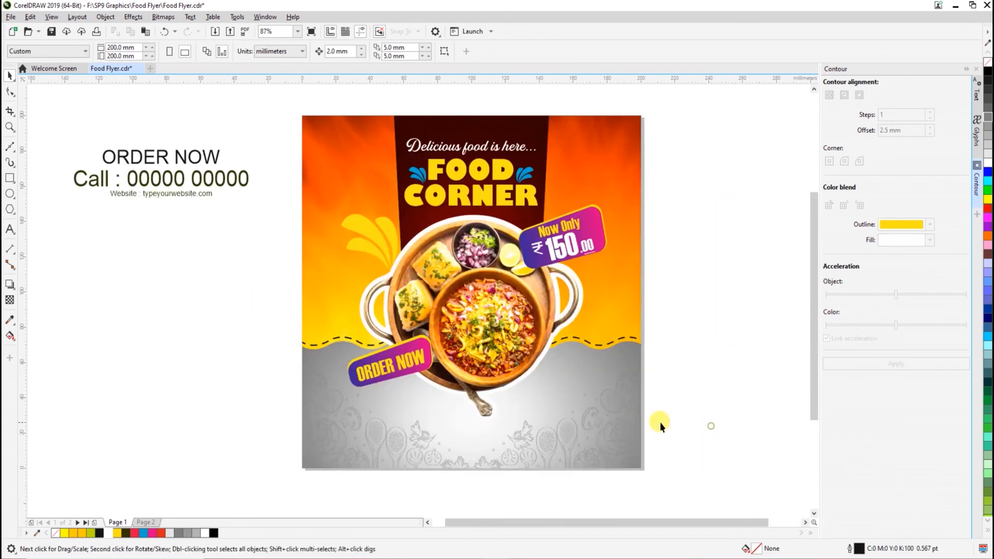
{"action": "left_click", "coordinate": [133, 164]}
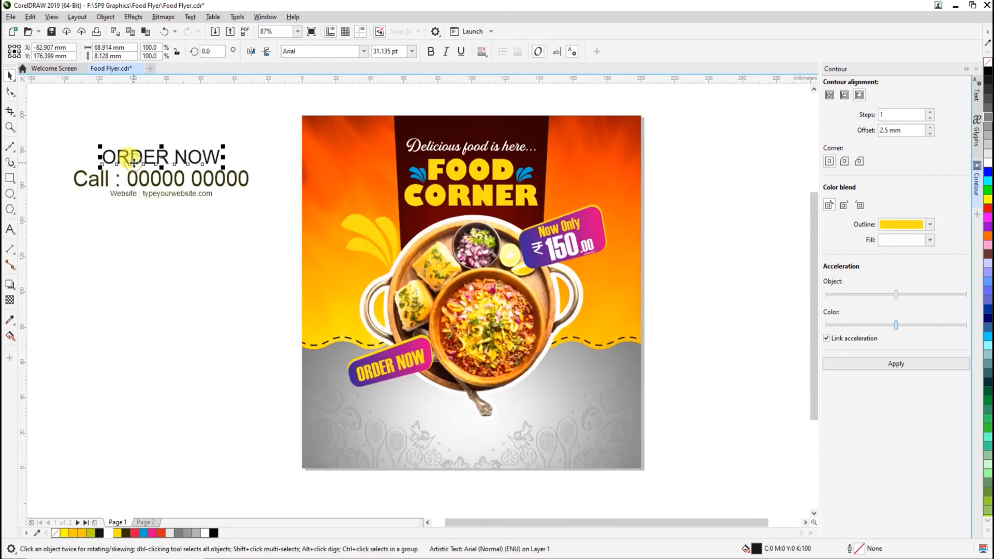
{"action": "key", "text": "Delete"}
{"action": "left_click_drag", "start_coordinate": [62, 149], "coordinate": [280, 238]}
{"action": "left_click_drag", "start_coordinate": [220, 187], "coordinate": [256, 400]}
{"action": "left_click", "coordinate": [685, 434]}
Collapse the Contour docker to widen the drawing area.
{"action": "mouse_move", "coordinate": [651, 547]}
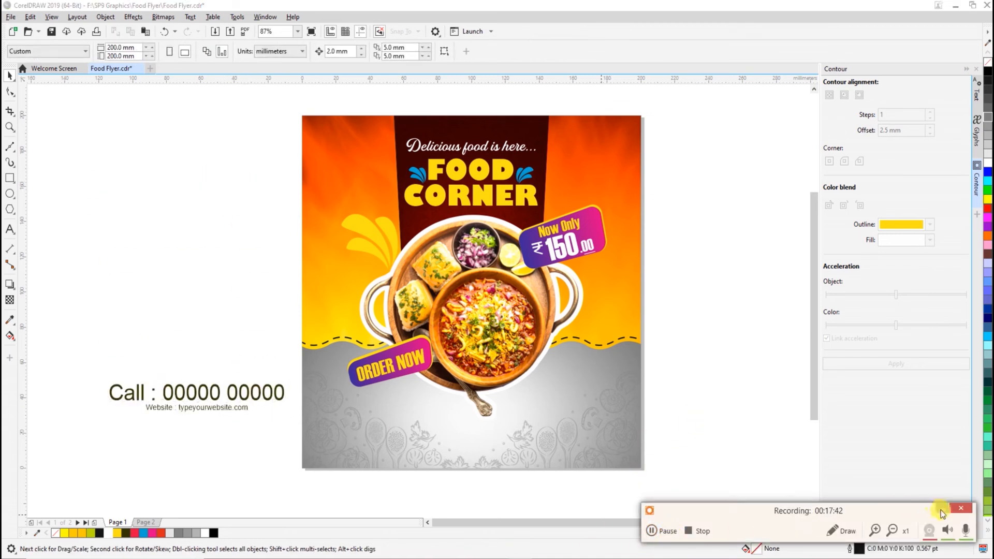
{"action": "left_click", "coordinate": [966, 69]}
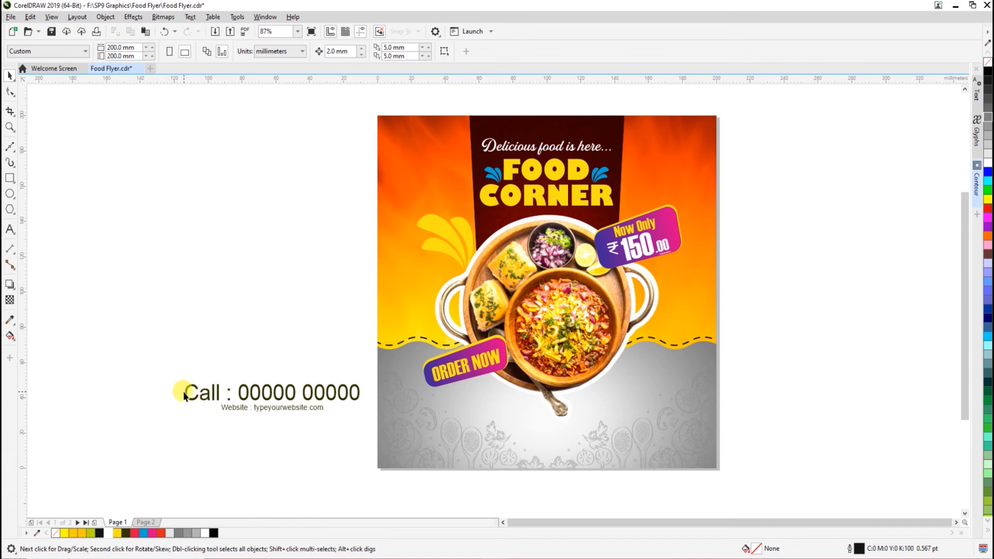
{"action": "key", "text": "F4"}
{"action": "scroll", "coordinate": [364, 392], "scroll_direction": "down", "scroll_amount": 1}
{"action": "key", "text": "F2"}
{"action": "left_click_drag", "start_coordinate": [256, 211], "coordinate": [702, 477]}
Move the call line onto the flyer's grey area below the platter and set its font to Devitta.
{"action": "left_click_drag", "start_coordinate": [261, 396], "coordinate": [512, 438]}
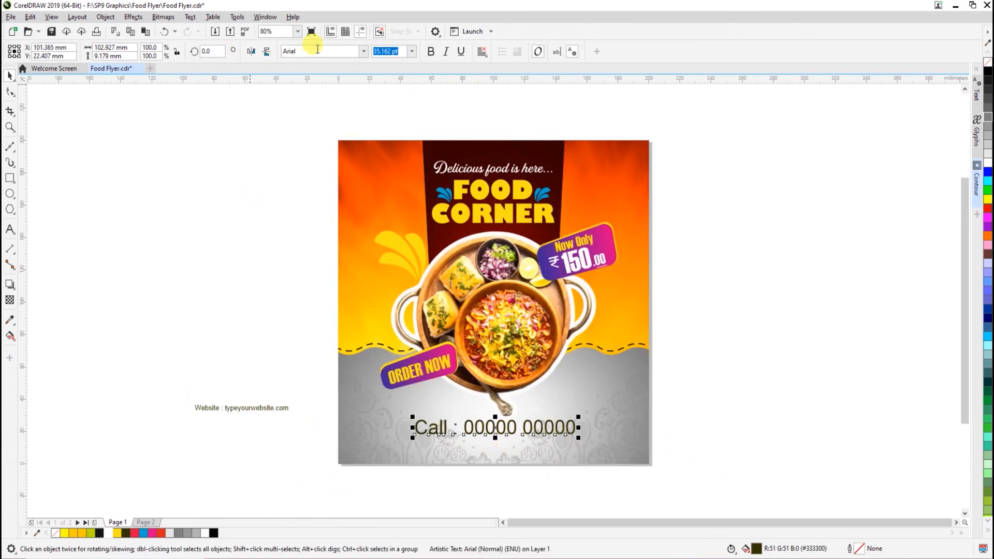
{"action": "left_click_drag", "start_coordinate": [325, 50], "coordinate": [293, 51]}
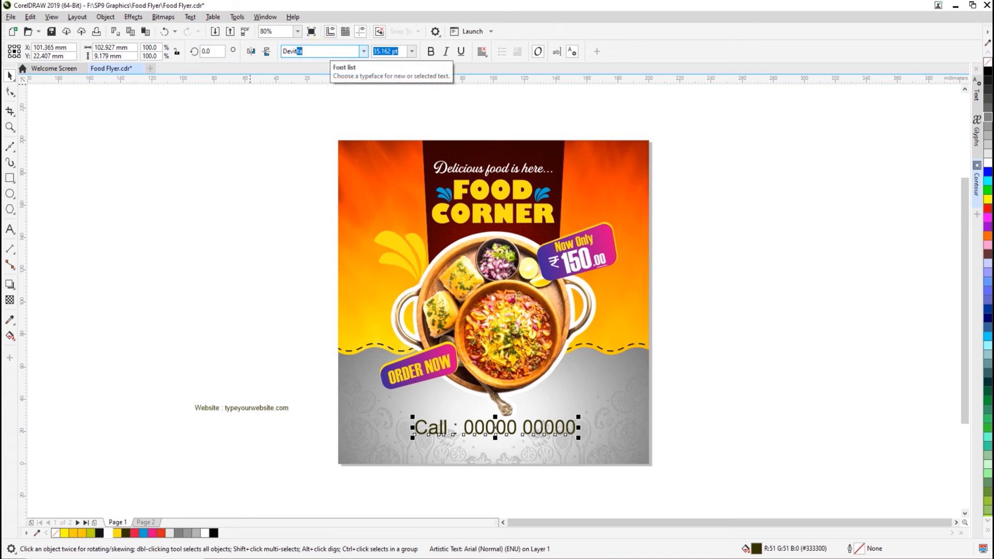
{"action": "key", "text": "Return"}
Centre the call line horizontally on the flyer and enlarge it to about 37.6 pt.
{"action": "left_click", "coordinate": [368, 408], "text": "shift"}
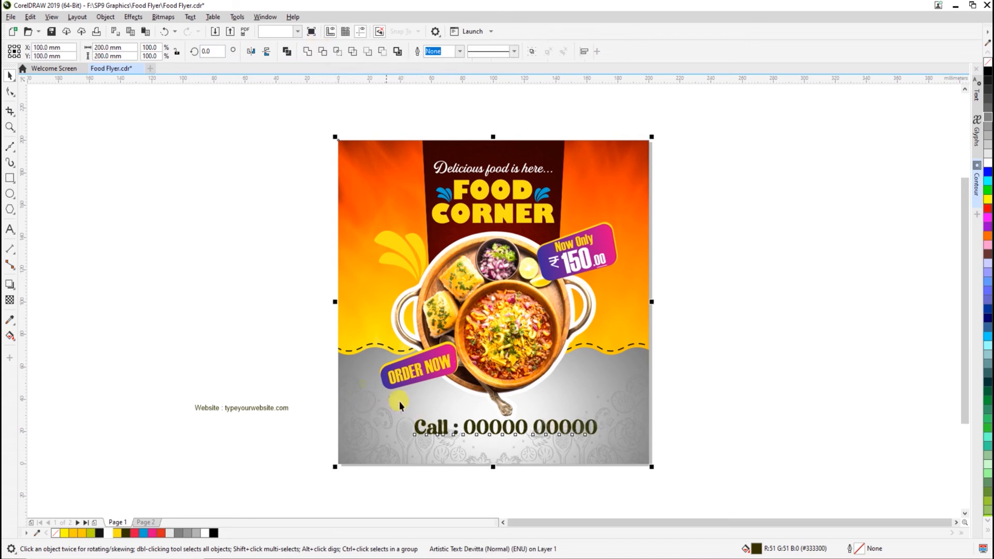
{"action": "key", "text": "c"}
{"action": "left_click", "coordinate": [542, 466]}
{"action": "left_click", "coordinate": [512, 433]}
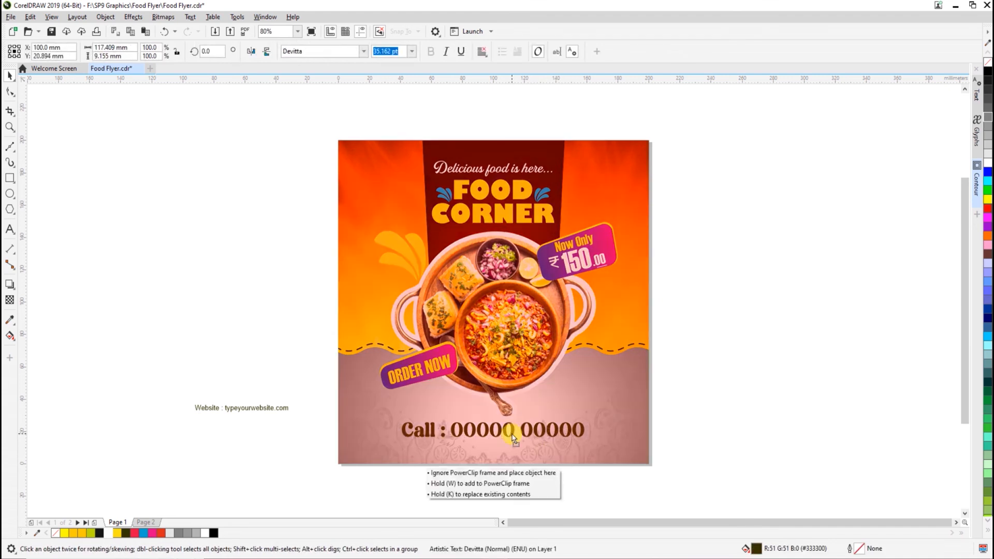
{"action": "left_click_drag", "start_coordinate": [588, 440], "coordinate": [595, 445]}
Place the website line directly beneath the call line and enlarge it to about 13.2 pt.
{"action": "left_click_drag", "start_coordinate": [249, 408], "coordinate": [512, 453]}
{"action": "scroll", "coordinate": [536, 418], "scroll_direction": "up", "scroll_amount": 5}
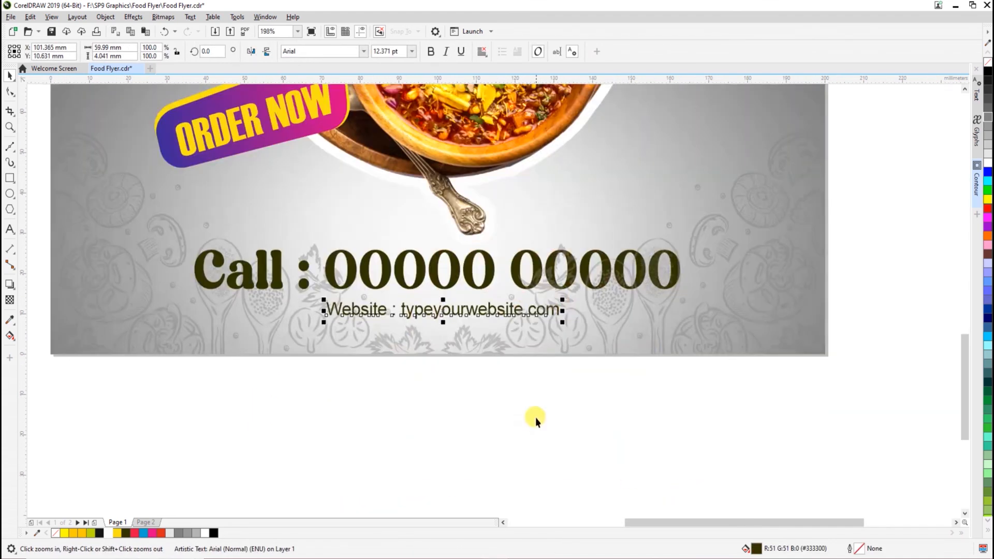
{"action": "left_click_drag", "start_coordinate": [565, 326], "coordinate": [571, 323]}
{"action": "left_click", "coordinate": [331, 56]}
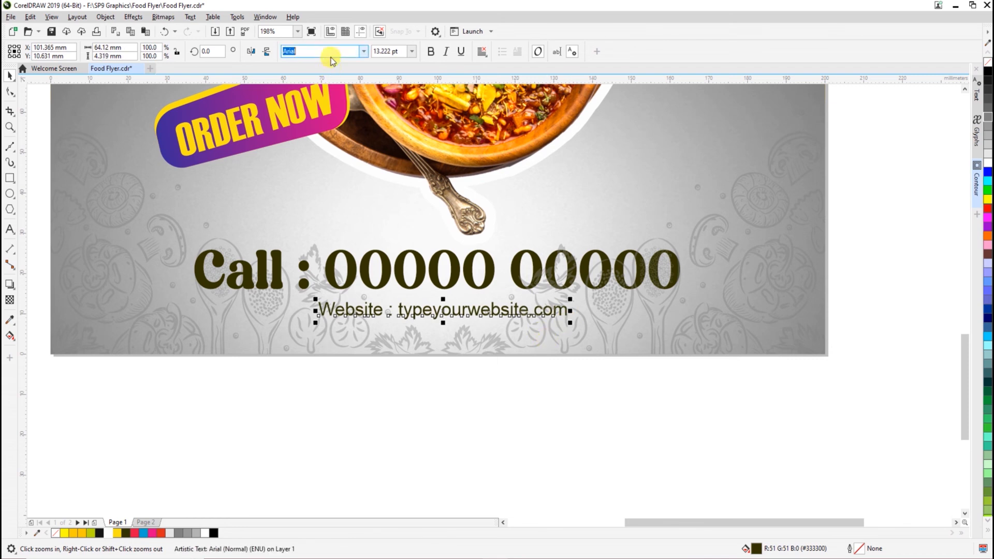
{"action": "type", "text": "DeVinne Txt BT"}
{"action": "key", "text": "Return"}
{"action": "key", "text": "ctrl+z"}
Set the website line's font to Devitta.
{"action": "left_click", "coordinate": [333, 51]}
{"action": "type", "text": "DevitA"}
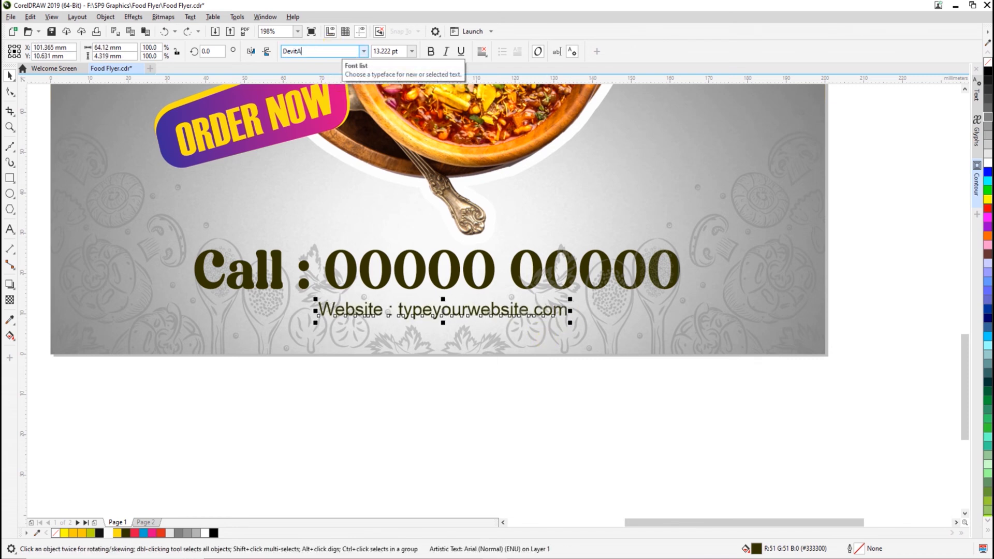
{"action": "key", "text": "Return"}
Centre the website line horizontally under the call line and enlarge it slightly.
{"action": "left_click", "coordinate": [490, 285], "text": "shift"}
{"action": "key", "text": "c"}
{"action": "left_click", "coordinate": [496, 395]}
{"action": "left_click", "coordinate": [572, 326]}
{"action": "left_click", "coordinate": [554, 322]}
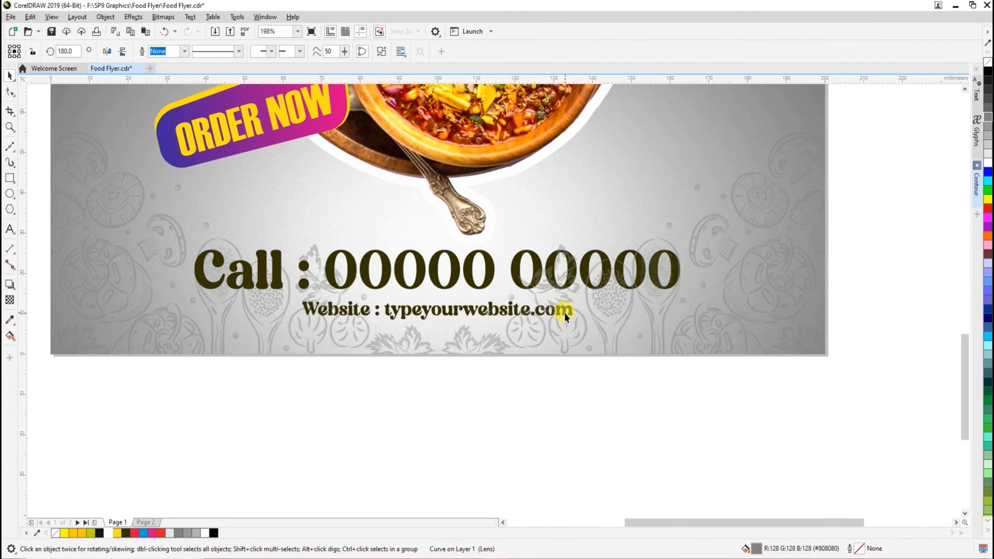
{"action": "left_click_drag", "start_coordinate": [576, 323], "coordinate": [591, 331]}
{"action": "left_click", "coordinate": [471, 284], "text": "shift"}
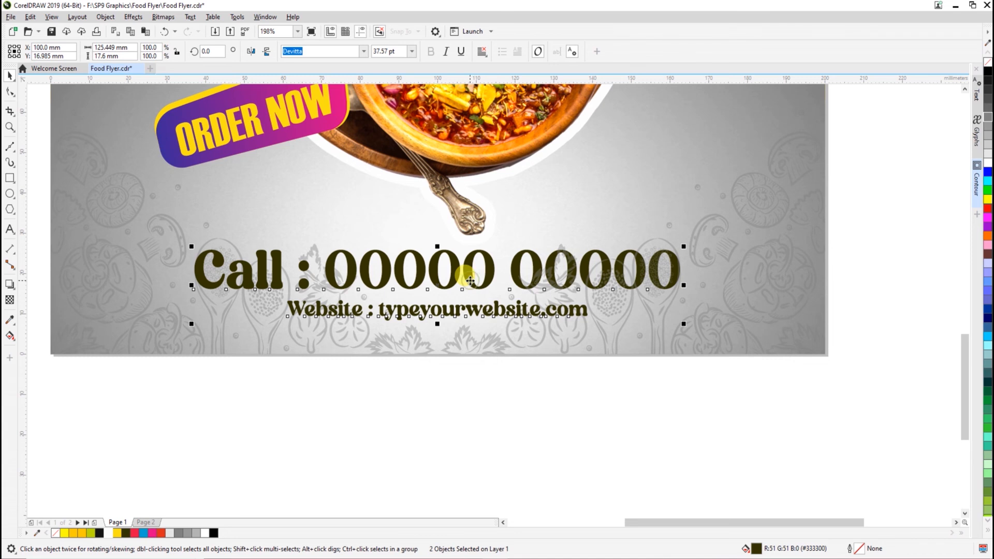
{"action": "left_click", "coordinate": [504, 389]}
Import the Shimla Mirchi 001 and Tomato images and place both on the empty area beside the flyer.
{"action": "scroll", "coordinate": [504, 390], "scroll_direction": "down", "scroll_amount": 2}
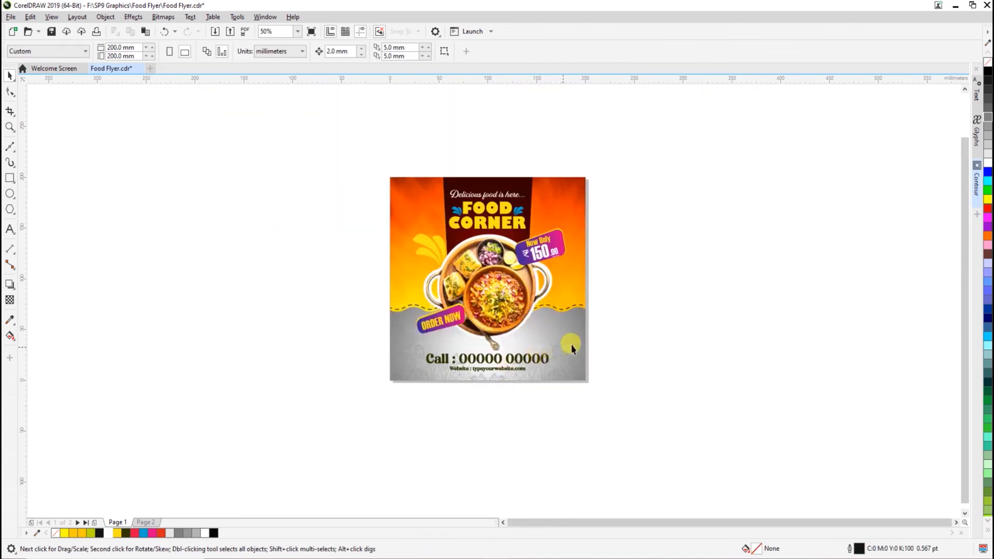
{"action": "key", "text": "F4"}
{"action": "key", "text": "ctrl+i"}
{"action": "left_click", "coordinate": [668, 135], "text": "ctrl"}
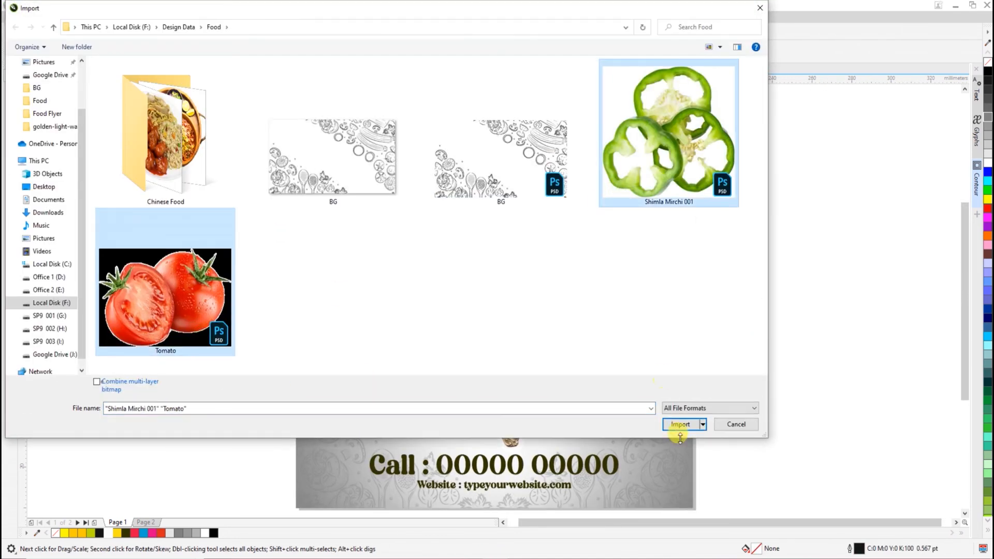
{"action": "left_click", "coordinate": [681, 403]}
{"action": "left_click_drag", "start_coordinate": [63, 167], "coordinate": [206, 314]}
{"action": "left_click_drag", "start_coordinate": [260, 417], "coordinate": [81, 283]}
Shrink both vegetable images, place the tomatoes on the orange background left of the headline, and reduce them to about 34 mm wide.
{"action": "left_click_drag", "start_coordinate": [198, 347], "coordinate": [215, 268]}
{"action": "left_click", "coordinate": [157, 201], "text": "shift"}
{"action": "left_click_drag", "start_coordinate": [278, 181], "coordinate": [166, 266]}
{"action": "left_click_drag", "start_coordinate": [139, 300], "coordinate": [363, 152]}
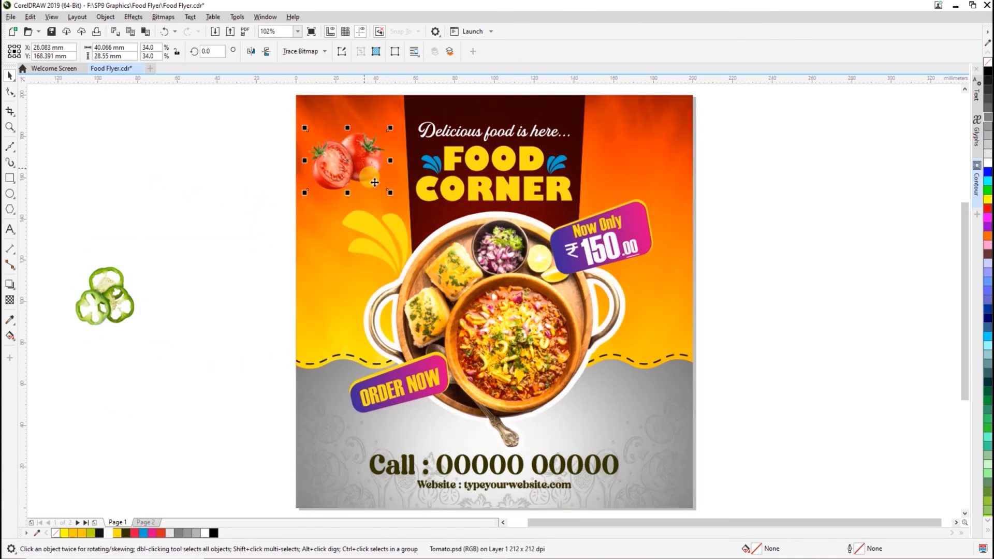
{"action": "left_click_drag", "start_coordinate": [394, 197], "coordinate": [391, 193]}
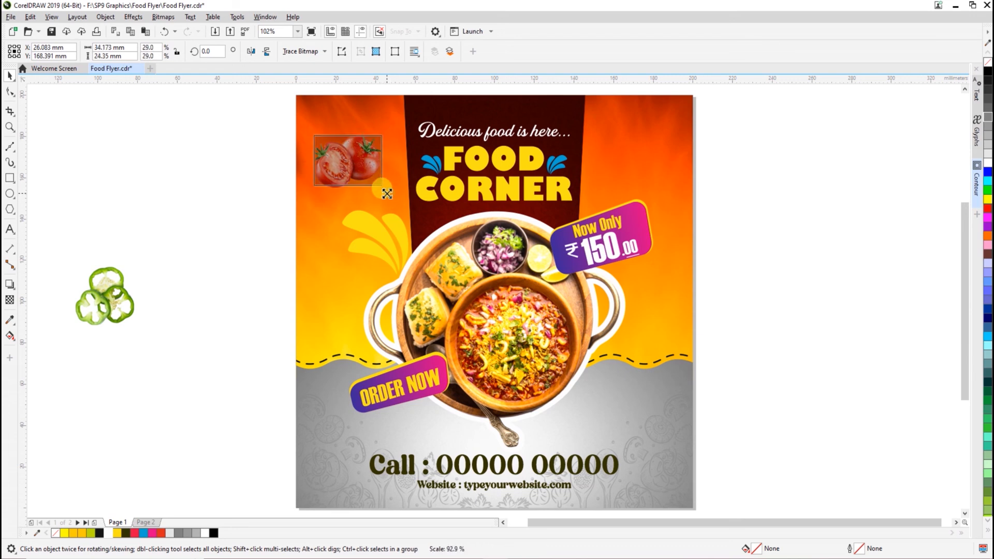
Place the green pepper slices on the orange background right of the headline and shift the tomatoes slightly to balance them.
{"action": "left_click_drag", "start_coordinate": [111, 316], "coordinate": [637, 175]}
{"action": "left_click_drag", "start_coordinate": [346, 173], "coordinate": [350, 177]}
{"action": "left_click", "coordinate": [646, 177]}
Apply a Motion Blur with a distance of 30 to the tomato image.
{"action": "key", "text": "z"}
{"action": "left_click", "coordinate": [313, 277]}
{"action": "key", "text": "space"}
{"action": "left_click", "coordinate": [193, 214]}
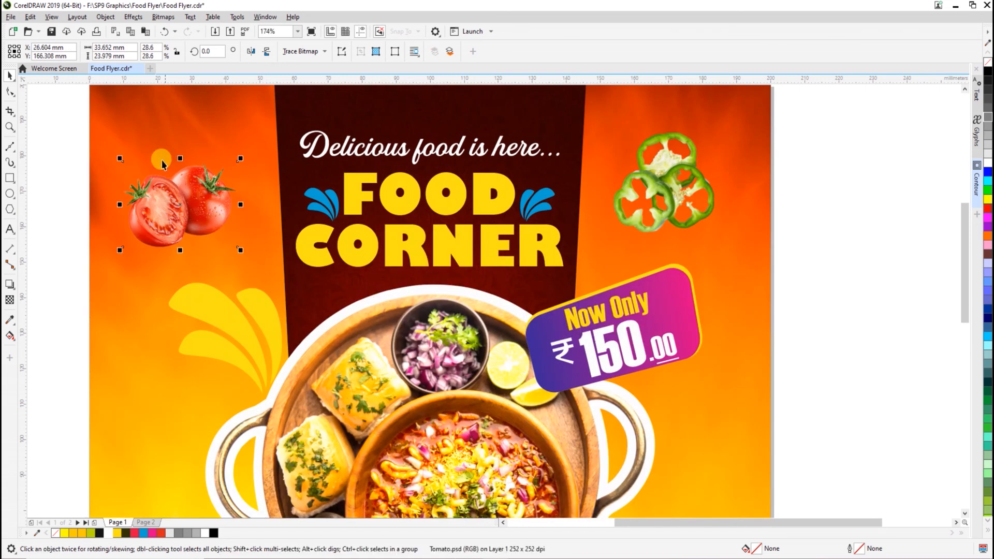
{"action": "left_click", "coordinate": [133, 16]}
{"action": "mouse_move", "coordinate": [151, 84]}
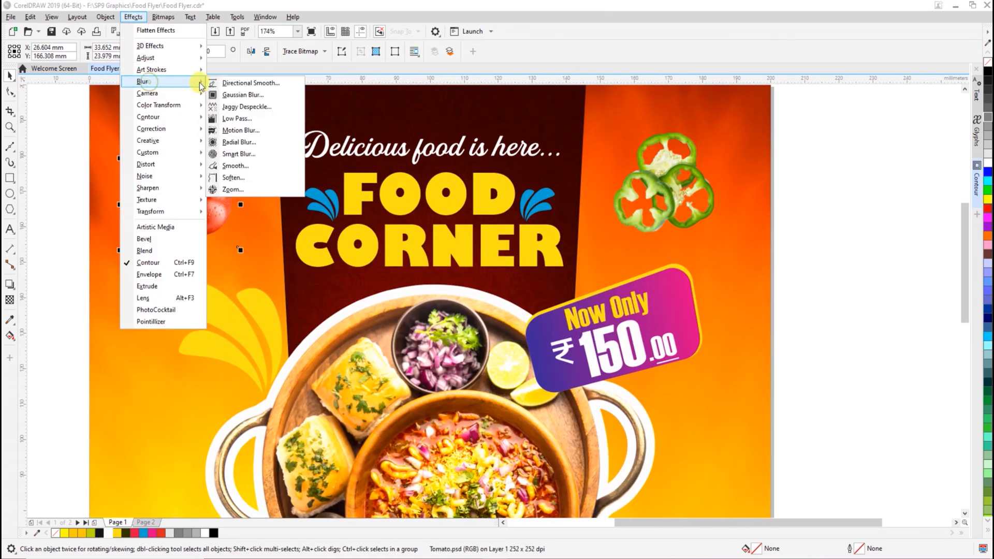
{"action": "left_click", "coordinate": [248, 135]}
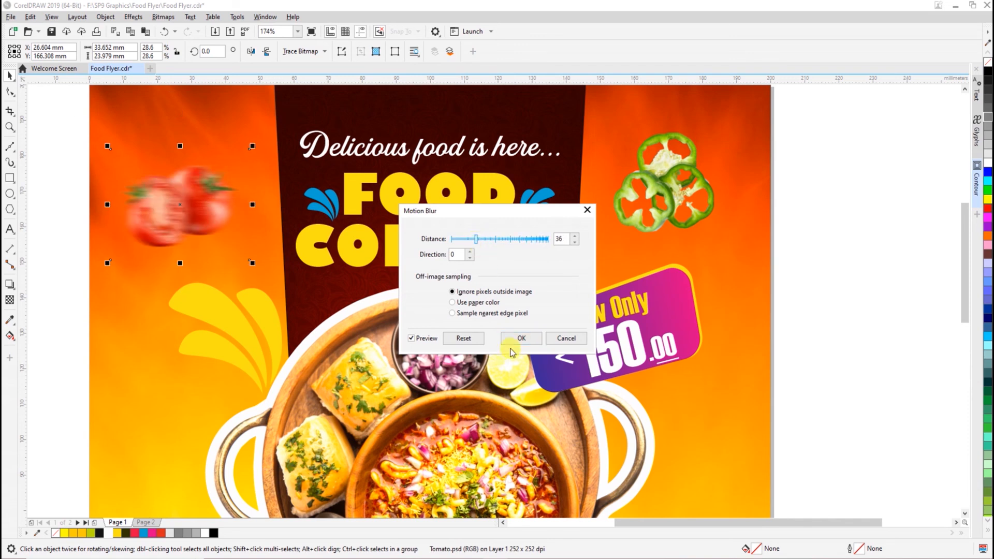
{"action": "double_click", "coordinate": [560, 240]}
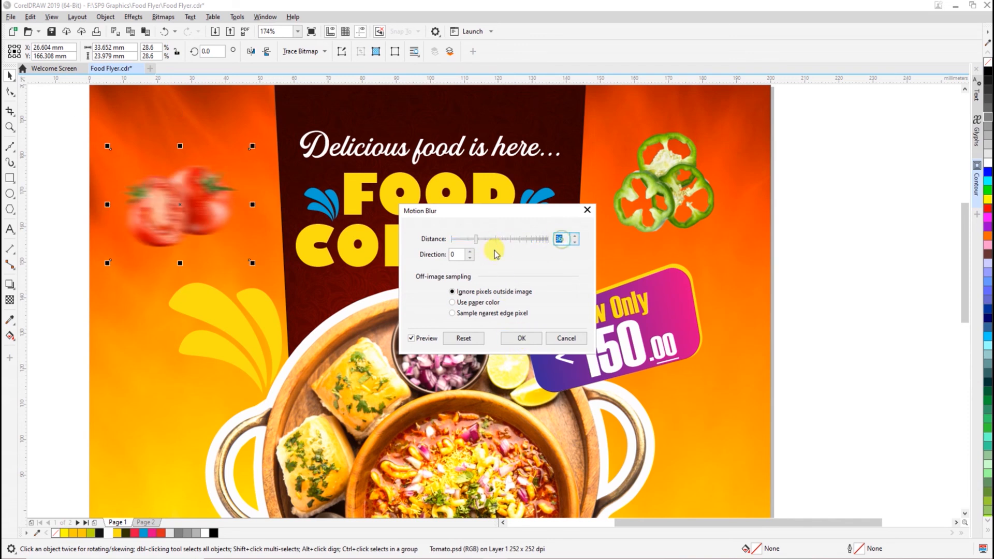
{"action": "type", "text": "30"}
{"action": "key", "text": "Return"}
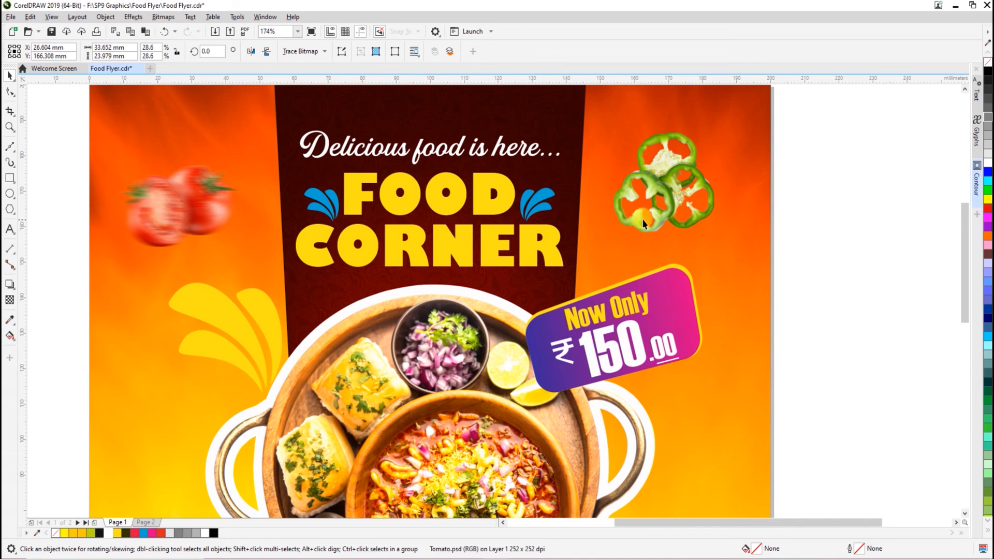
Apply a Motion Blur with a distance of 103 and direction 0 to the green pepper image.
{"action": "left_click", "coordinate": [655, 228]}
{"action": "left_click", "coordinate": [133, 17]}
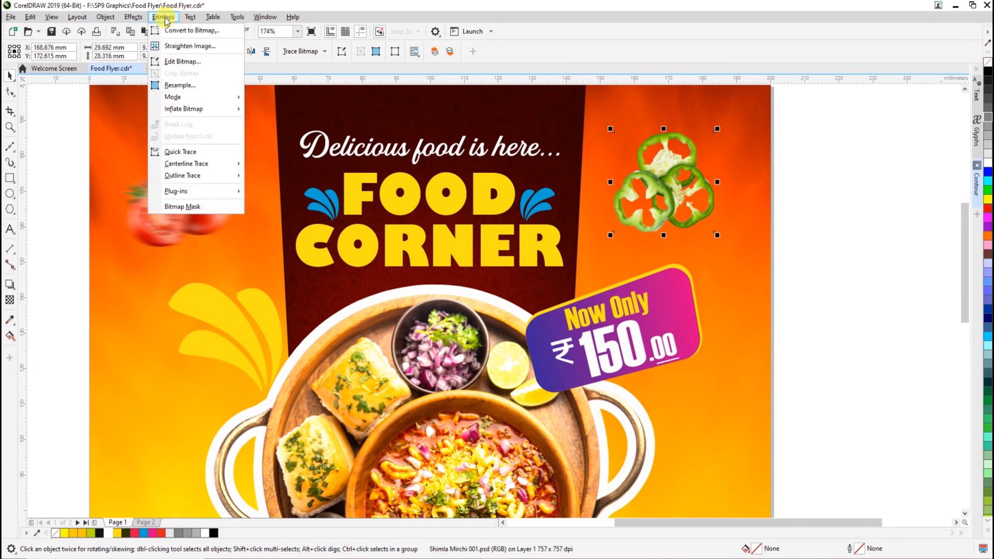
{"action": "mouse_move", "coordinate": [145, 81]}
{"action": "left_click", "coordinate": [243, 134]}
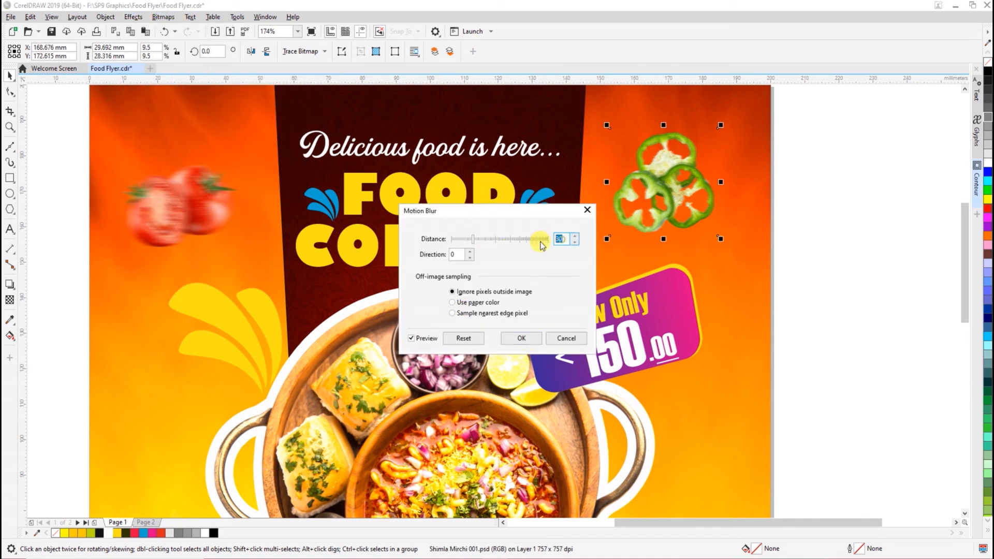
{"action": "key", "text": "Tab"}
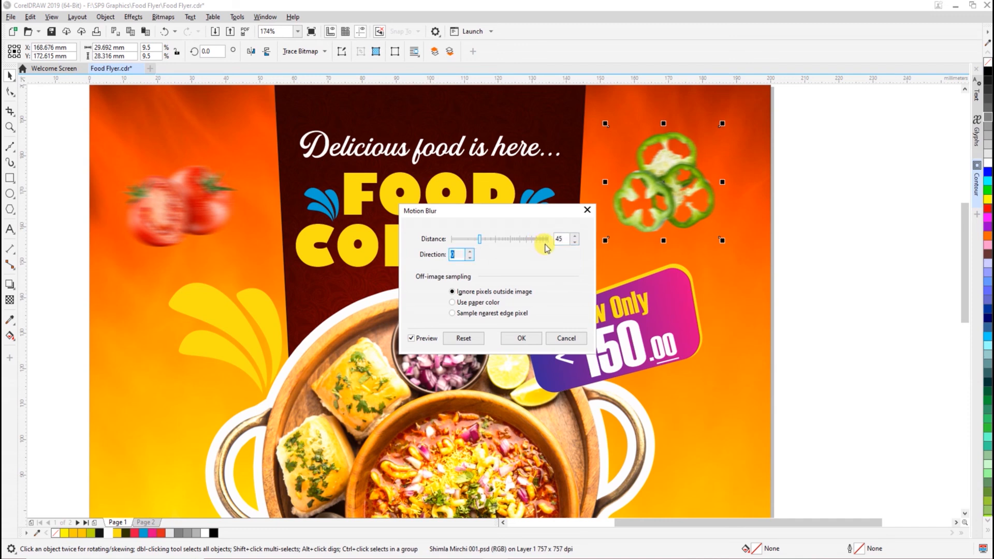
{"action": "key", "text": "Tab"}
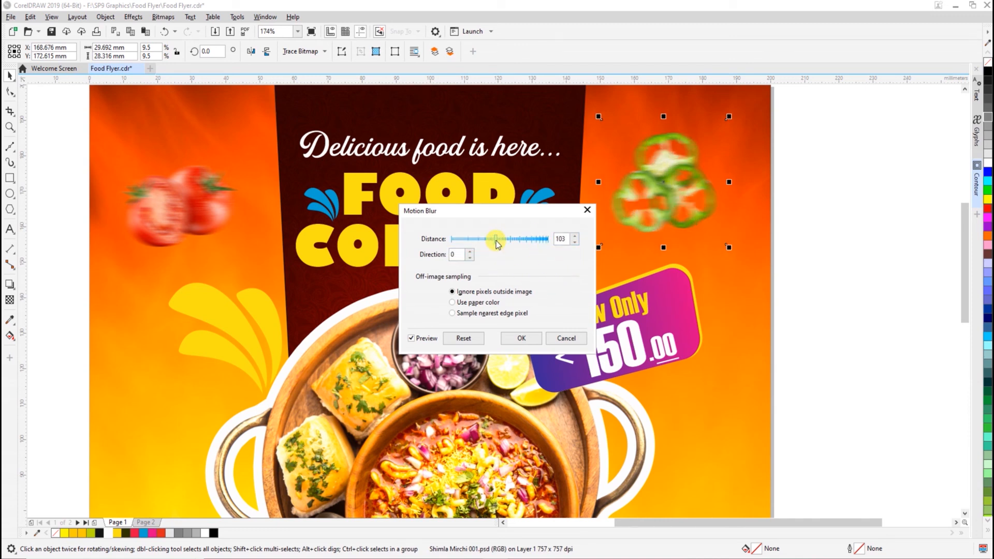
{"action": "left_click", "coordinate": [521, 339]}
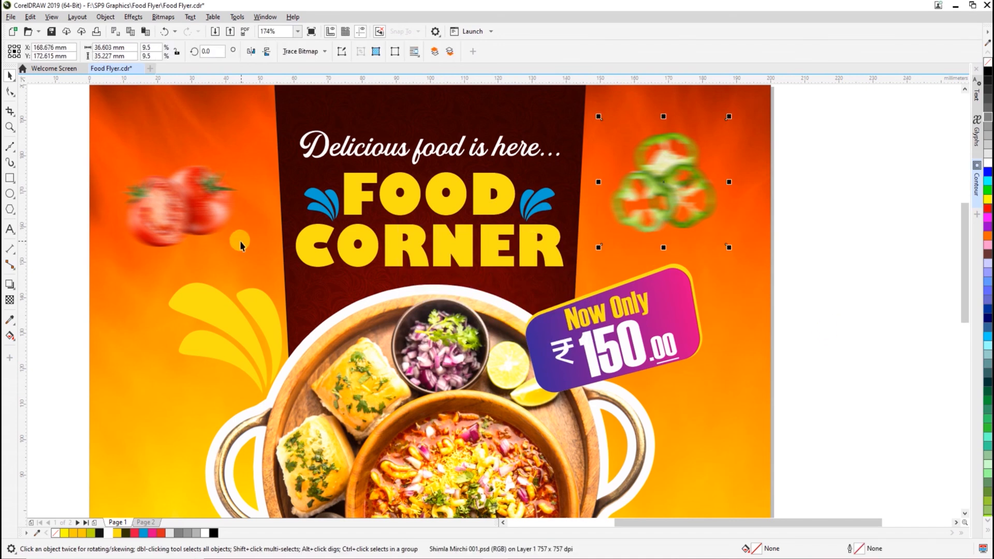
Give the blurred tomato image a uniform transparency of 50.
{"action": "left_click", "coordinate": [201, 204]}
{"action": "key", "text": "t"}
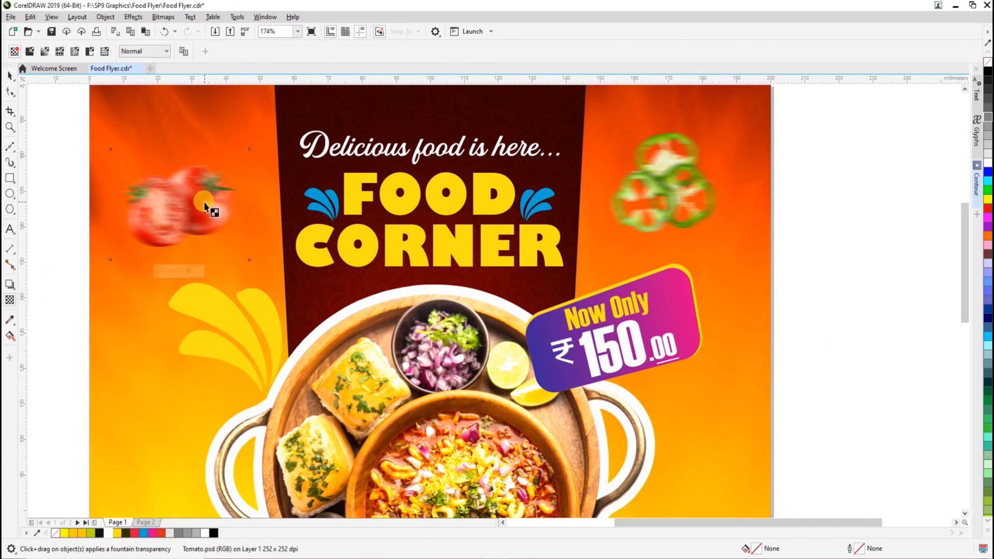
{"action": "left_click", "coordinate": [44, 51]}
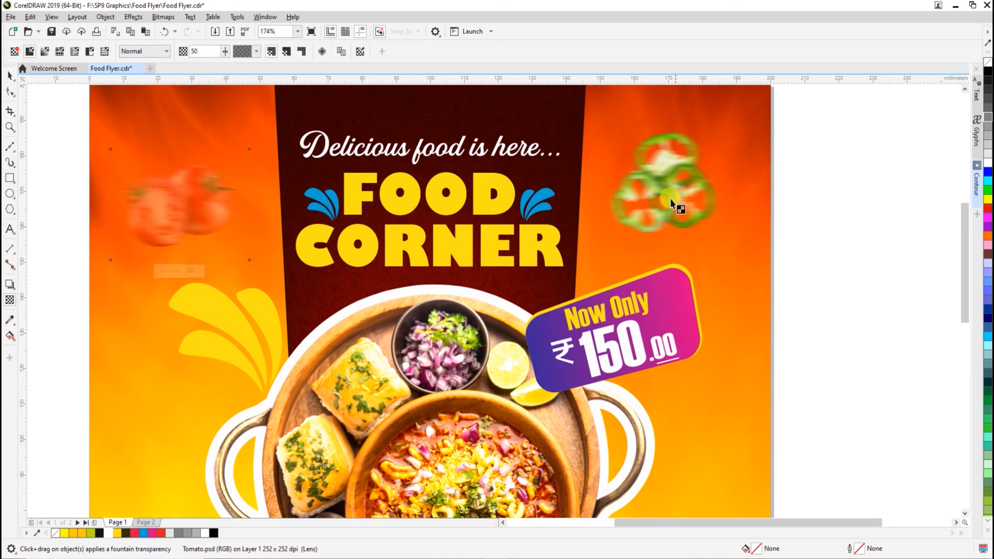
Apply a uniform transparency to the blurred green pepper image and deselect it.
{"action": "left_click", "coordinate": [680, 202]}
{"action": "left_click", "coordinate": [29, 51]}
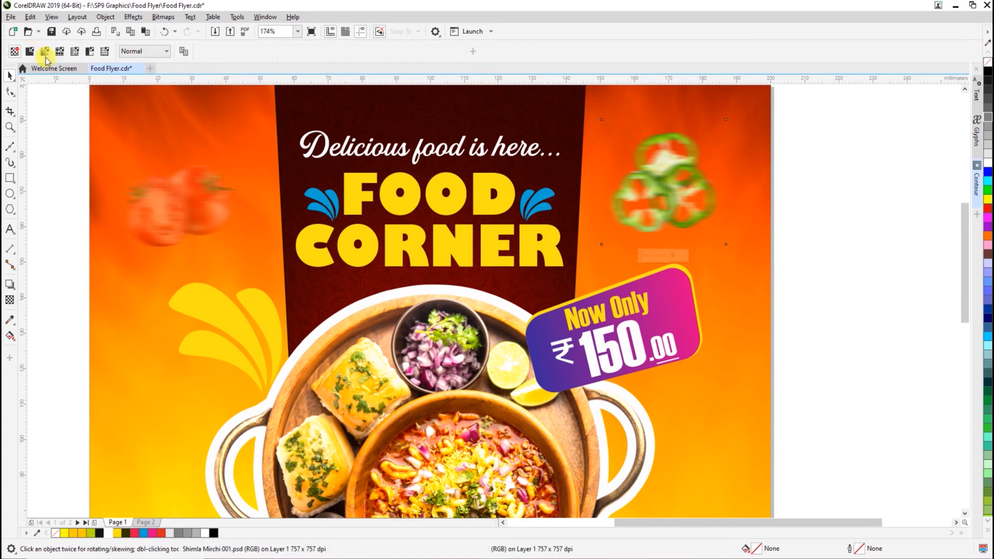
{"action": "key", "text": "space"}
{"action": "left_click", "coordinate": [814, 263]}
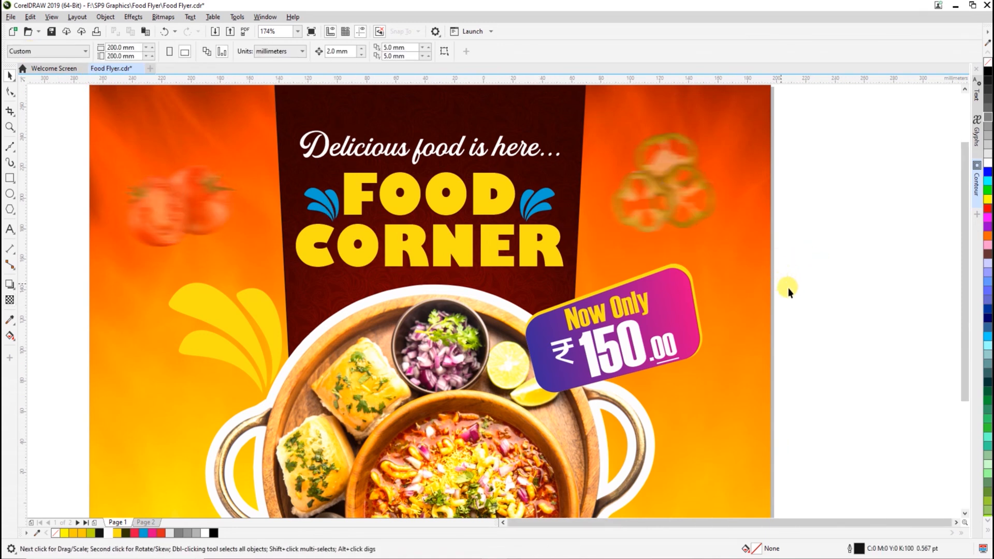
{"action": "scroll", "coordinate": [789, 287], "scroll_direction": "down", "scroll_amount": 2}
{"action": "key", "text": "F4"}
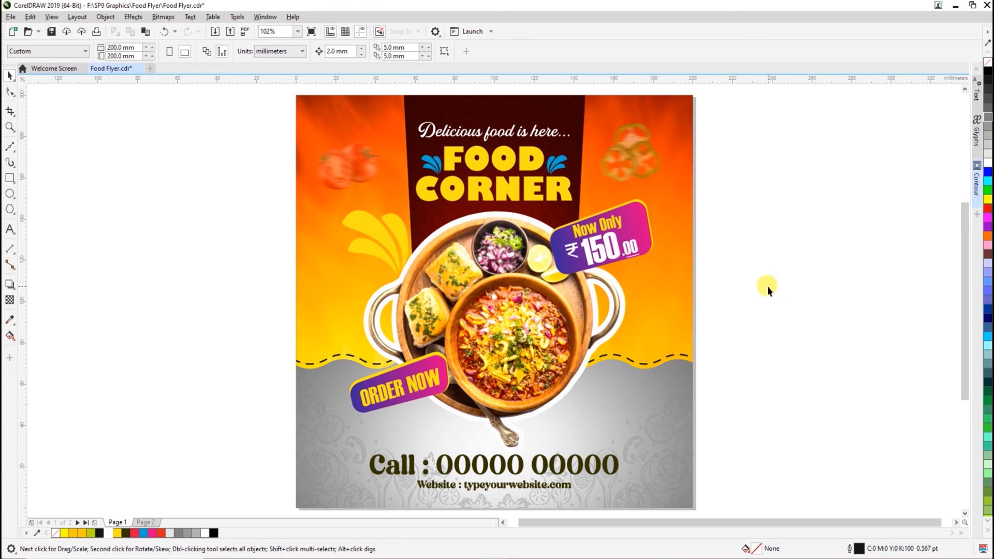